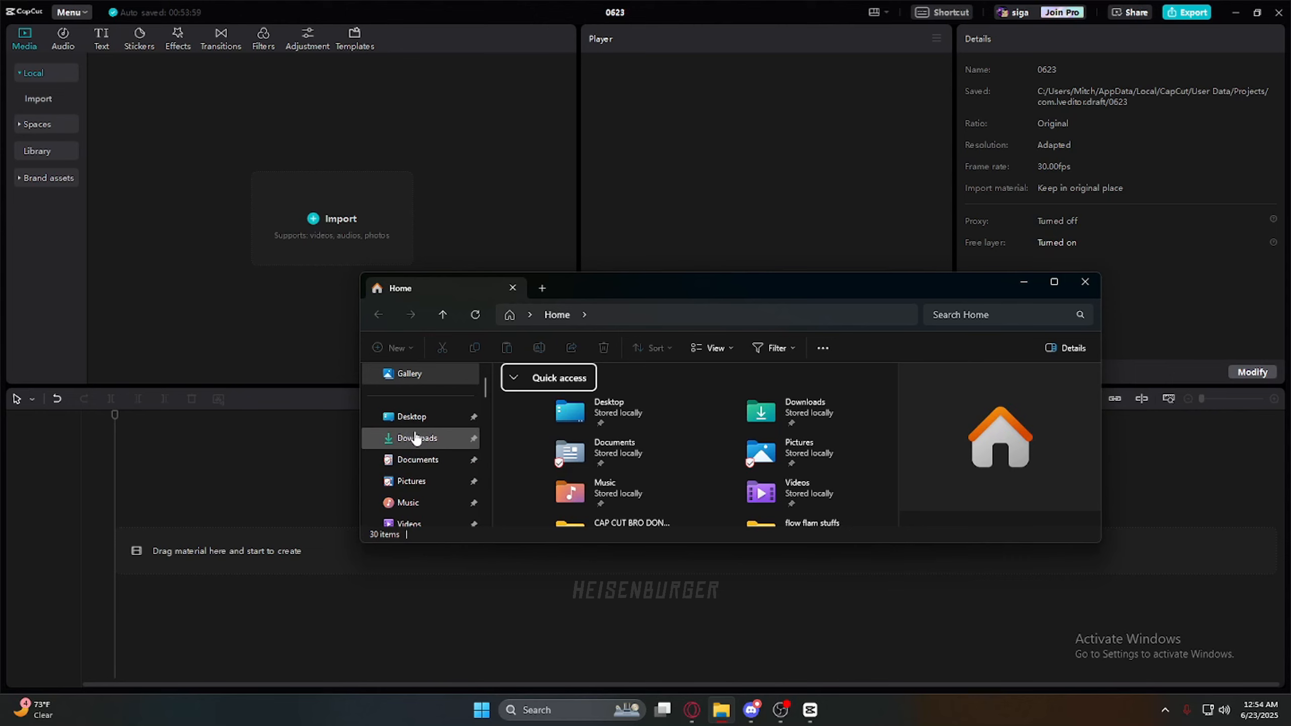
{"action": "left_click", "coordinate": [416, 438]}
{"action": "left_click", "coordinate": [411, 417]}
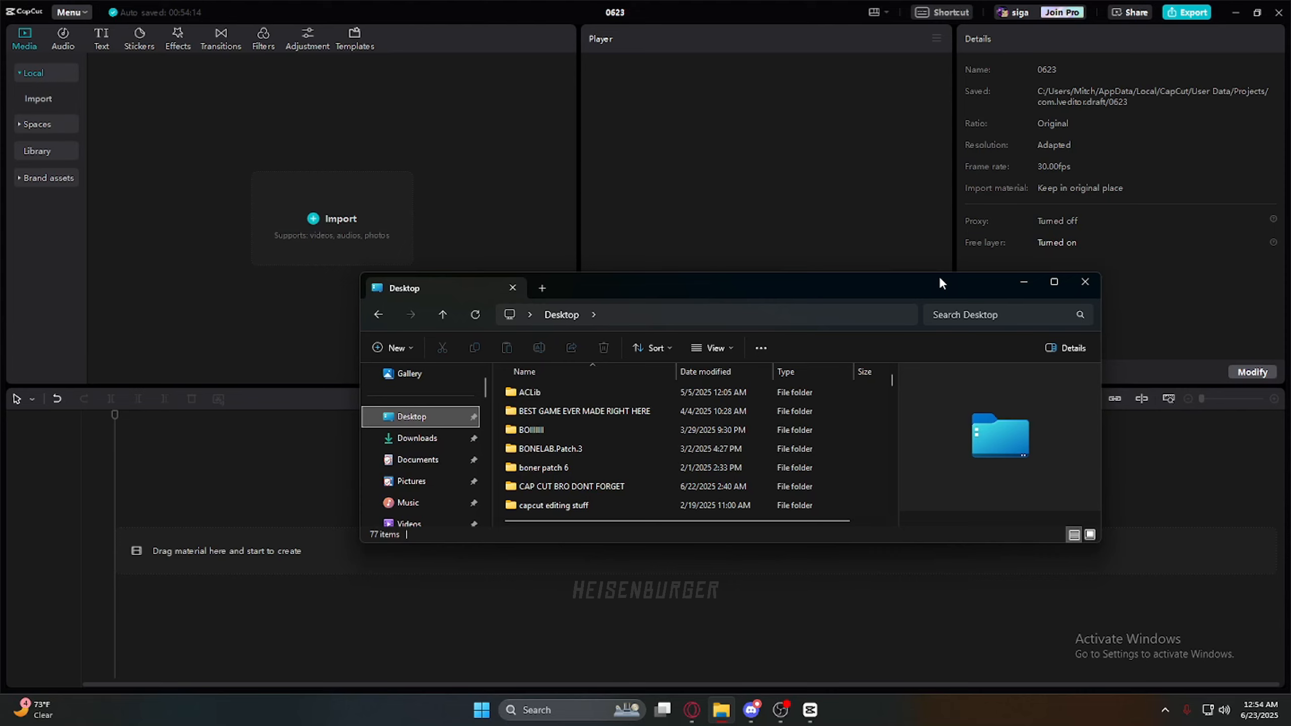
{"action": "left_click", "coordinate": [1025, 284]}
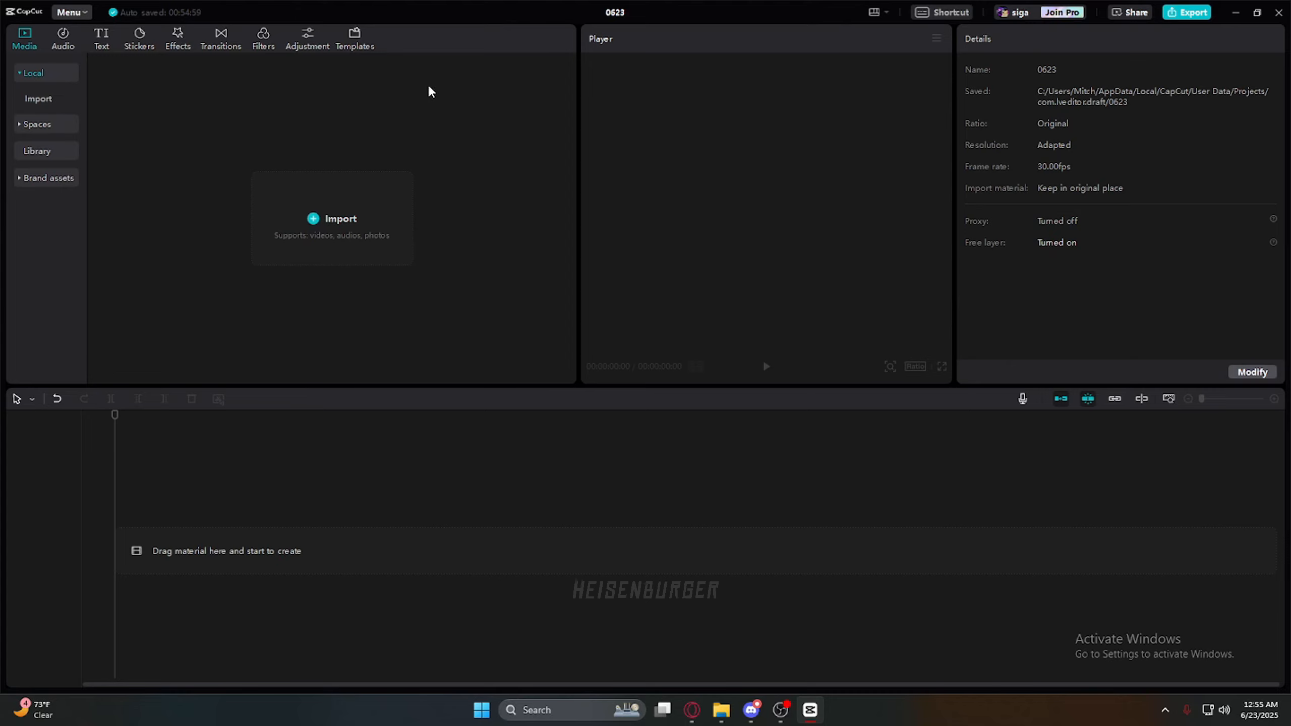
Step: Import the green-screen video SnapTik-dot-Kim-202a166ed295c001498a4233c089929b (1).mp4 from the Downloads folder and add it to the timeline
{"action": "left_click", "coordinate": [362, 235]}
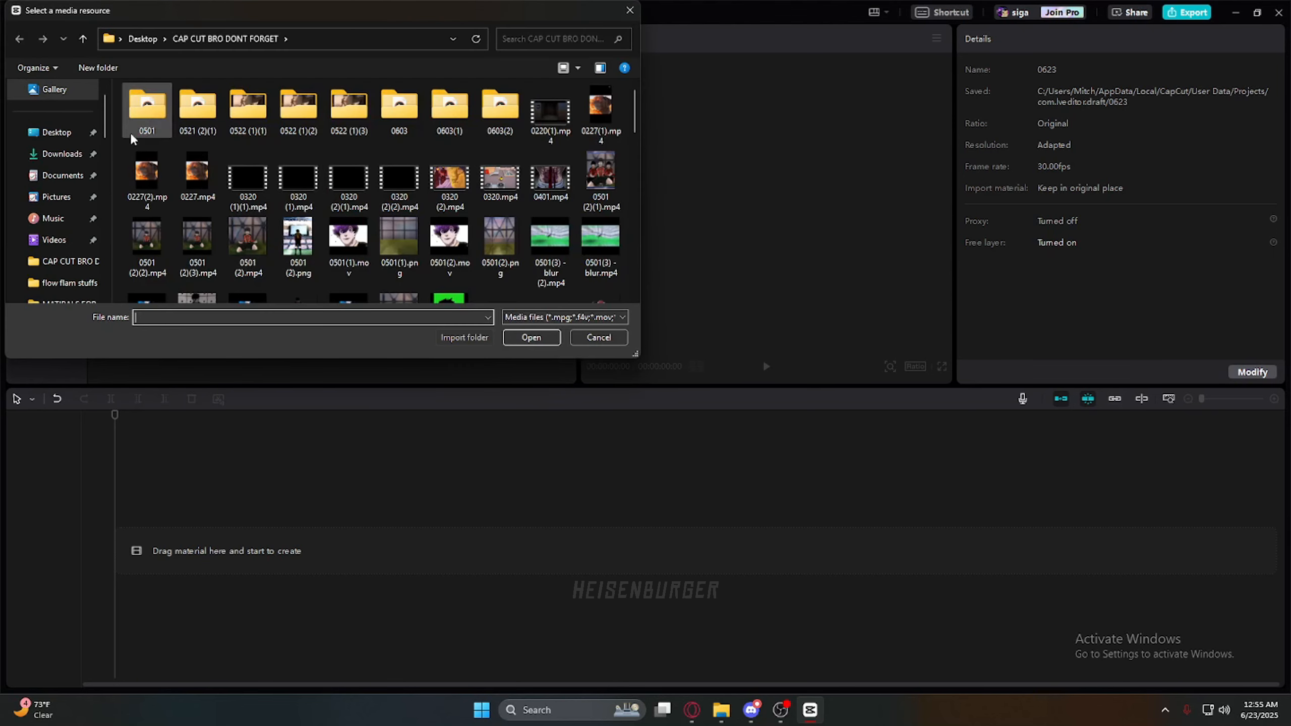
{"action": "left_click", "coordinate": [58, 153]}
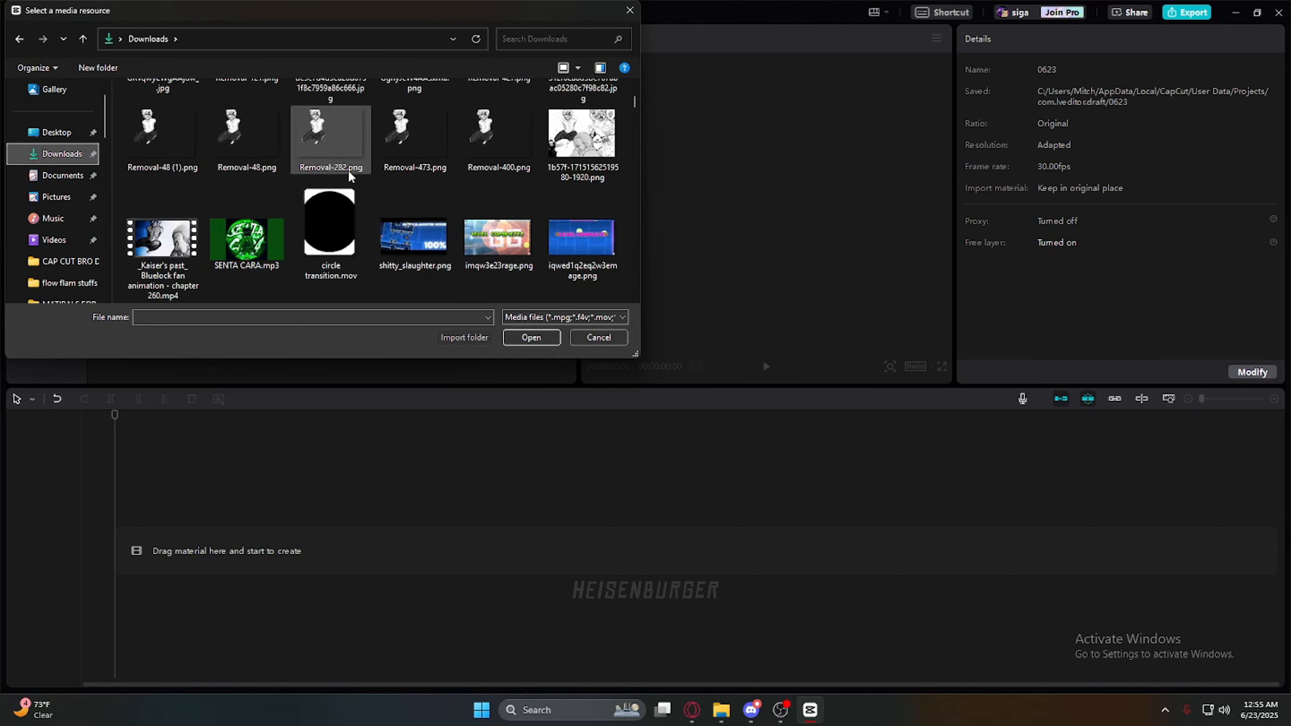
{"action": "scroll", "coordinate": [345, 168], "scroll_direction": "down", "scroll_amount": 2}
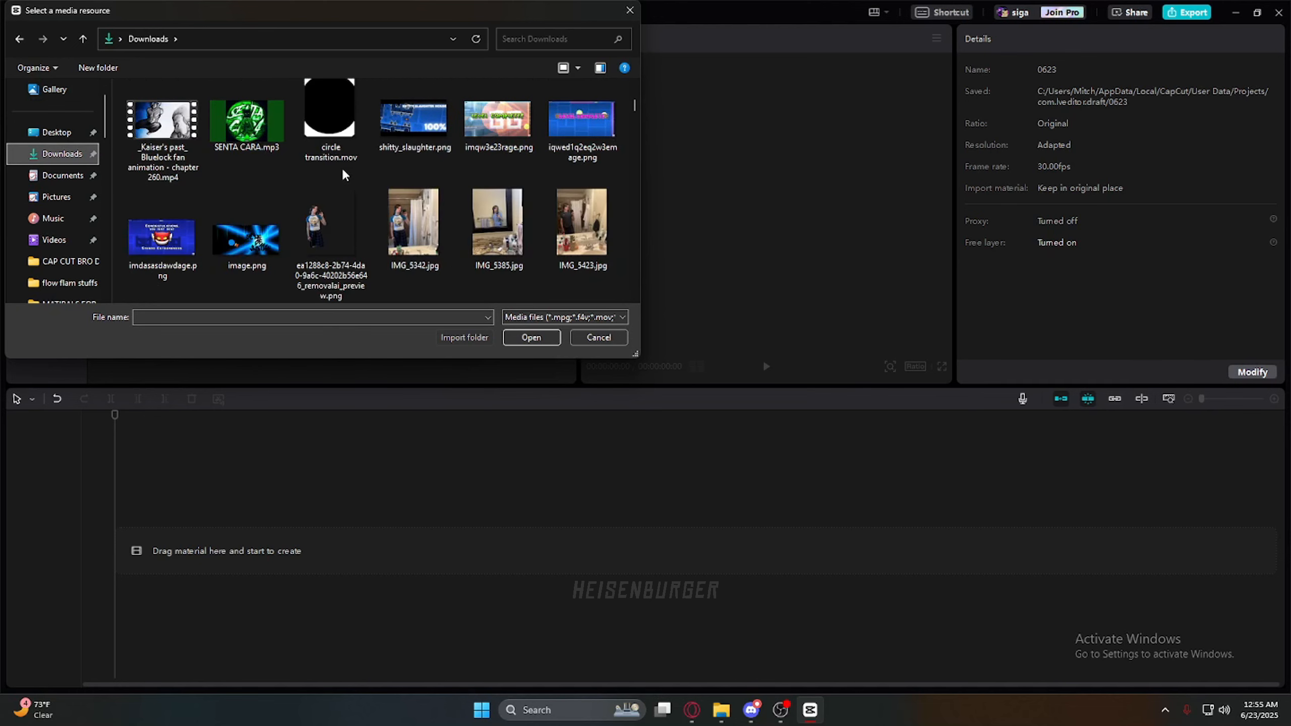
{"action": "scroll", "coordinate": [341, 167], "scroll_direction": "down", "scroll_amount": 10}
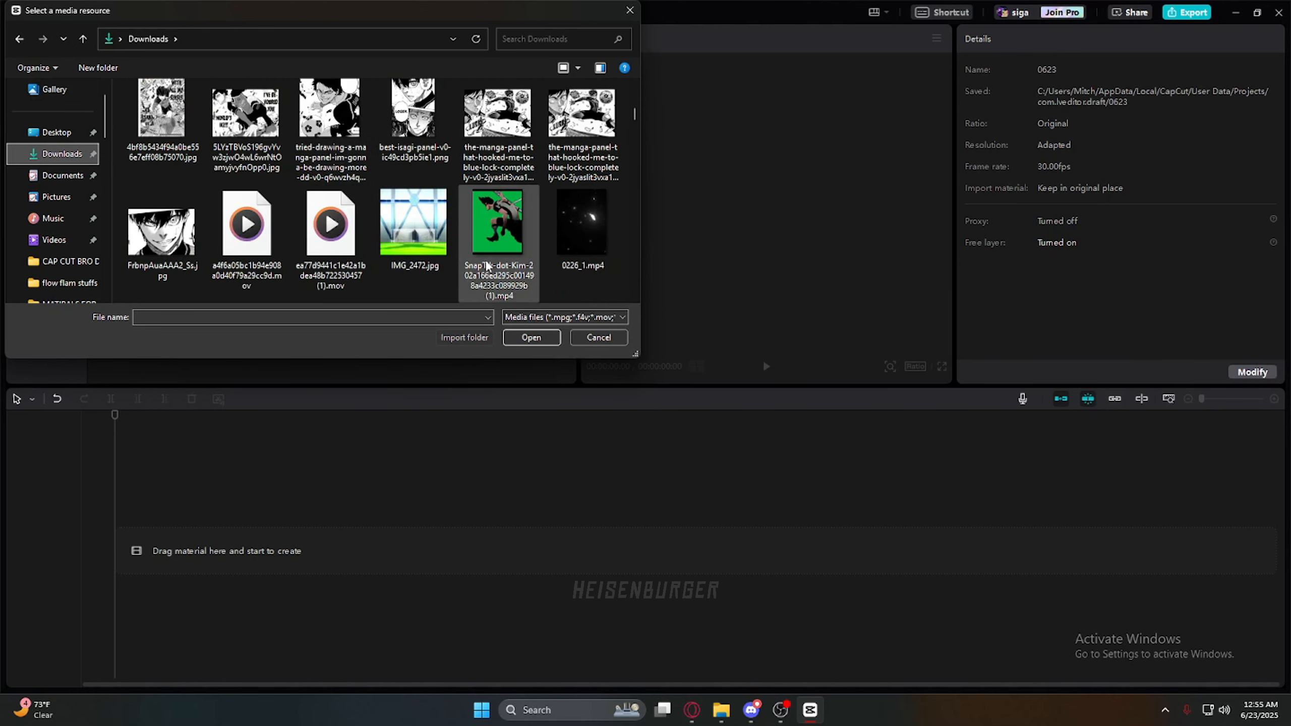
{"action": "left_click", "coordinate": [495, 242]}
{"action": "left_click", "coordinate": [531, 338]}
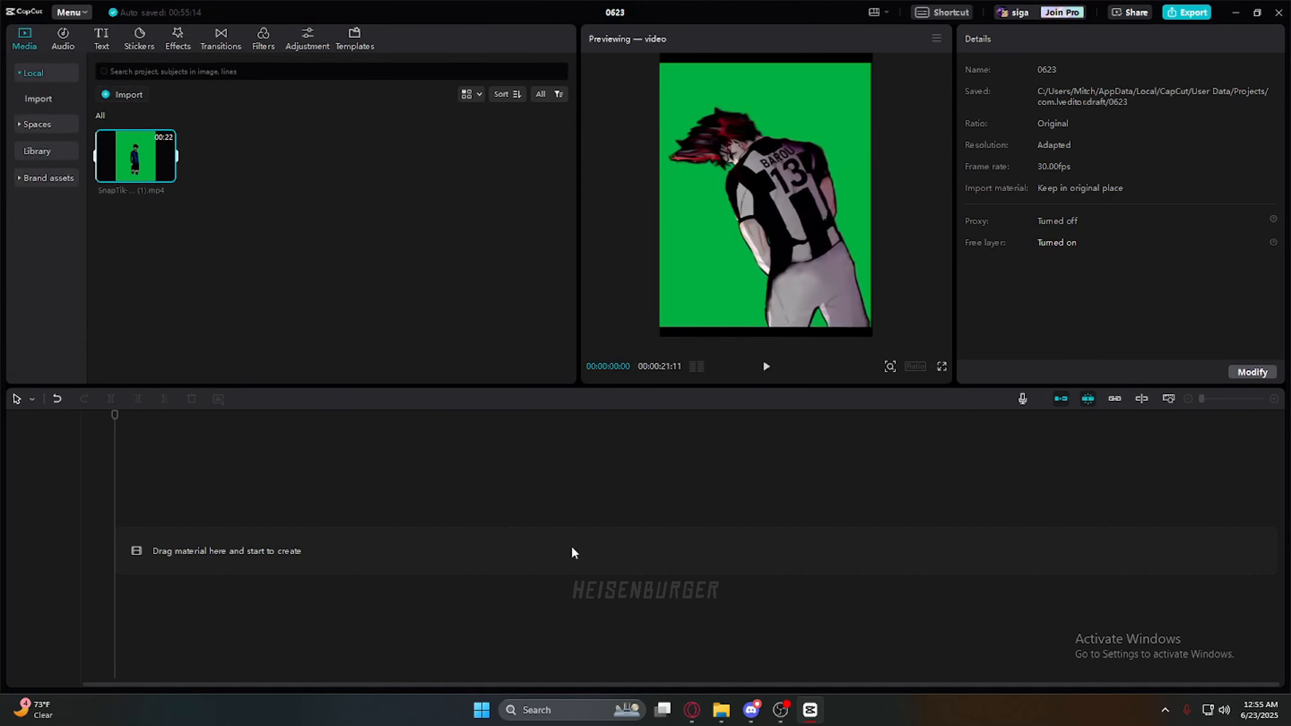
{"action": "left_click_drag", "start_coordinate": [135, 176], "coordinate": [224, 494]}
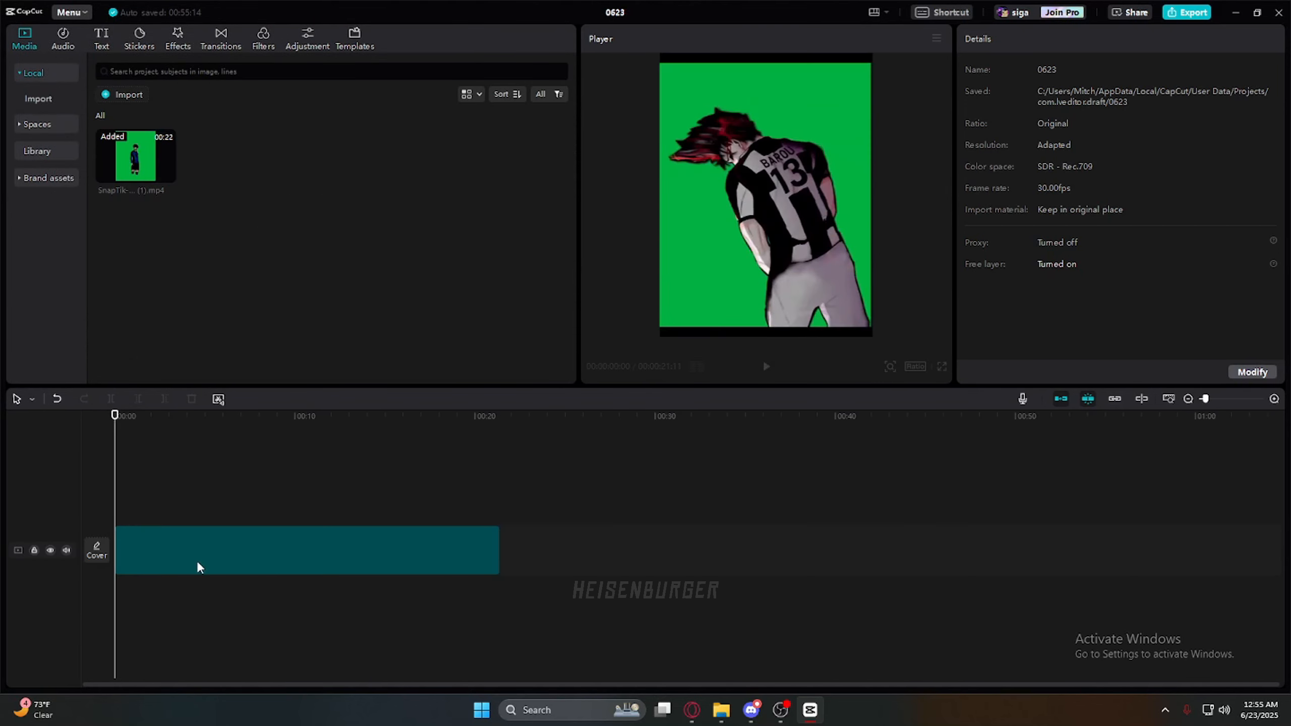
Step: Cut off the beginning of the clip, about 6 seconds, up to the shot of the number 13 player seen from behind
{"action": "left_click", "coordinate": [184, 558]}
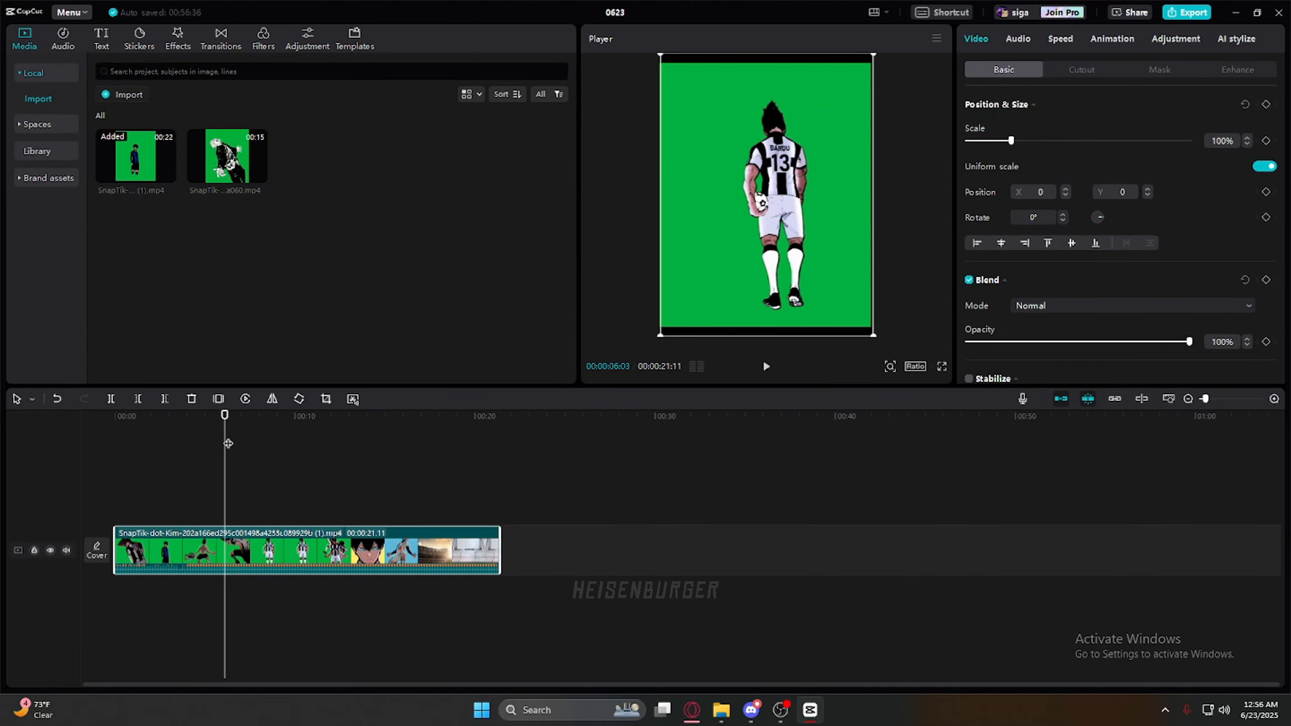
{"action": "key", "text": "Left"}
{"action": "key", "text": "Left"}
{"action": "key", "text": "Left"}
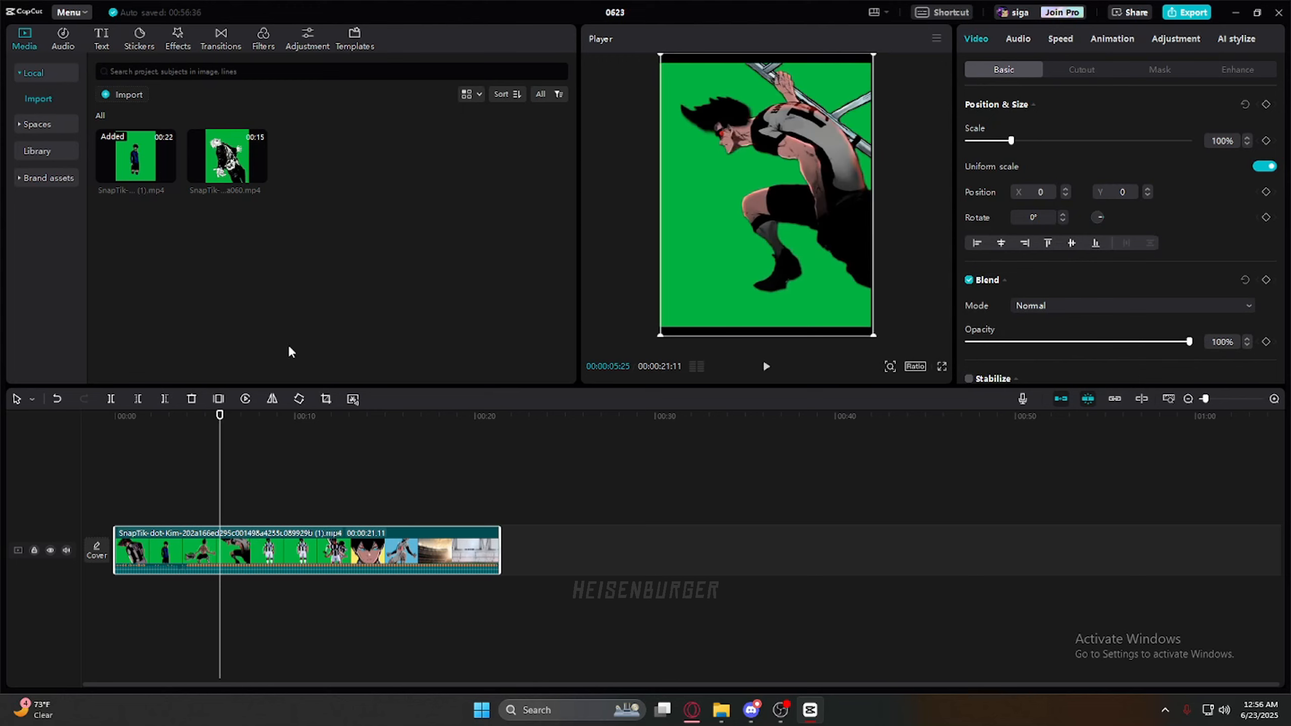
{"action": "key", "text": "Right"}
{"action": "key", "text": "Right"}
{"action": "key", "text": "Right"}
{"action": "key", "text": "Right"}
{"action": "left_click", "coordinate": [138, 399]}
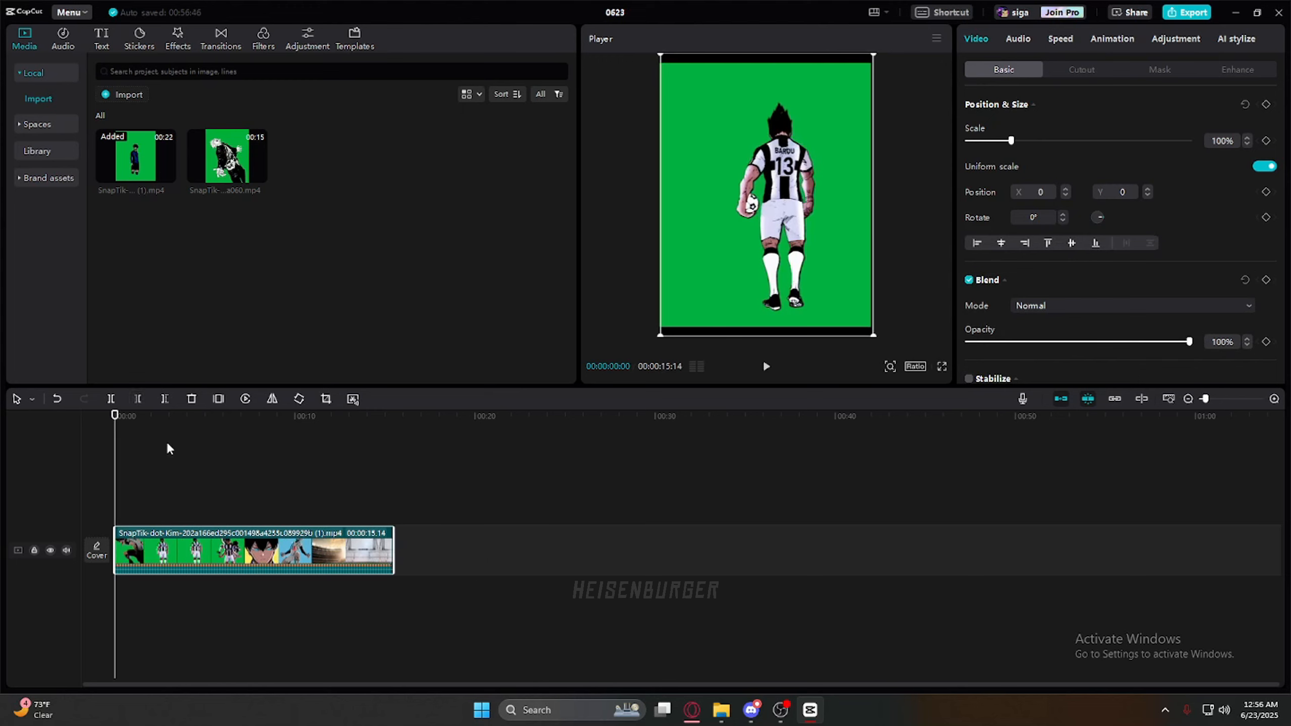
Step: Trim off everything after 00:00:03:21, ending the clip on the last frame of the number 13 player seen from behind
{"action": "left_click_drag", "start_coordinate": [114, 428], "coordinate": [186, 429]}
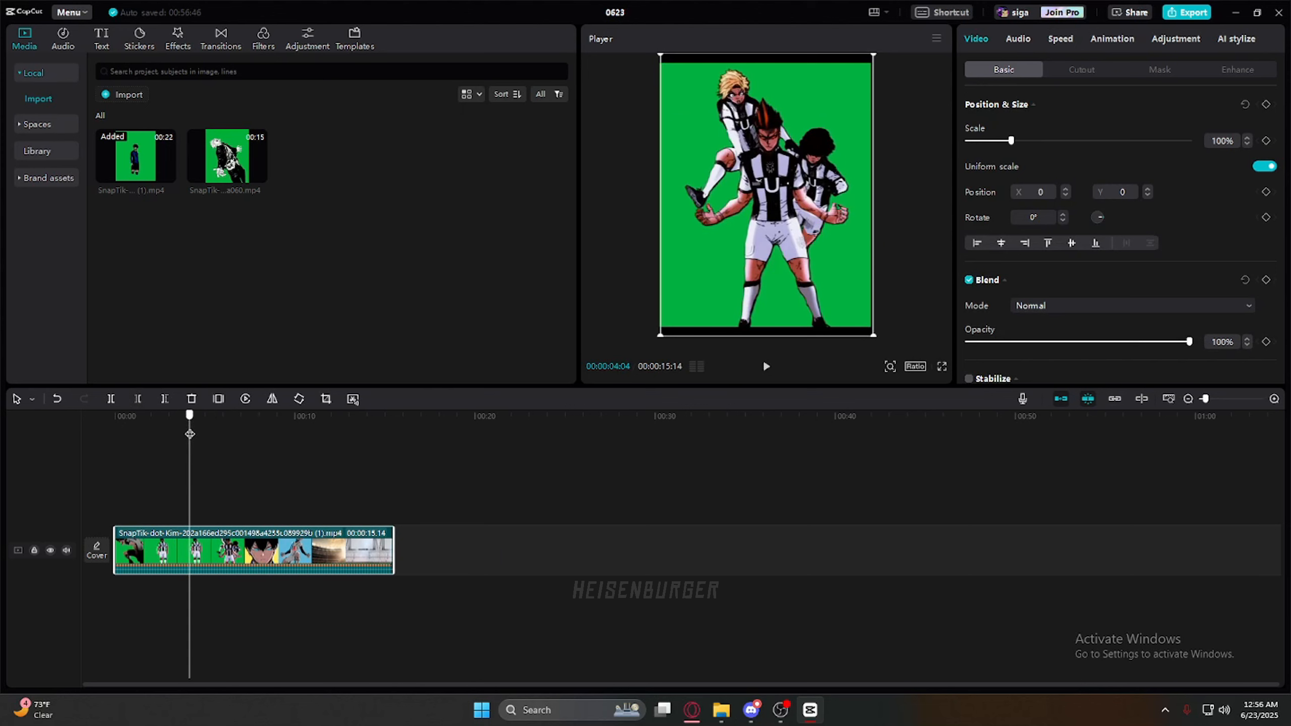
{"action": "key", "text": "Left"}
{"action": "key", "text": "Left"}
{"action": "key", "text": "Left"}
{"action": "key", "text": "Left"}
{"action": "key", "text": "Left"}
{"action": "key", "text": "Left"}
{"action": "key", "text": "Left"}
{"action": "key", "text": "Left"}
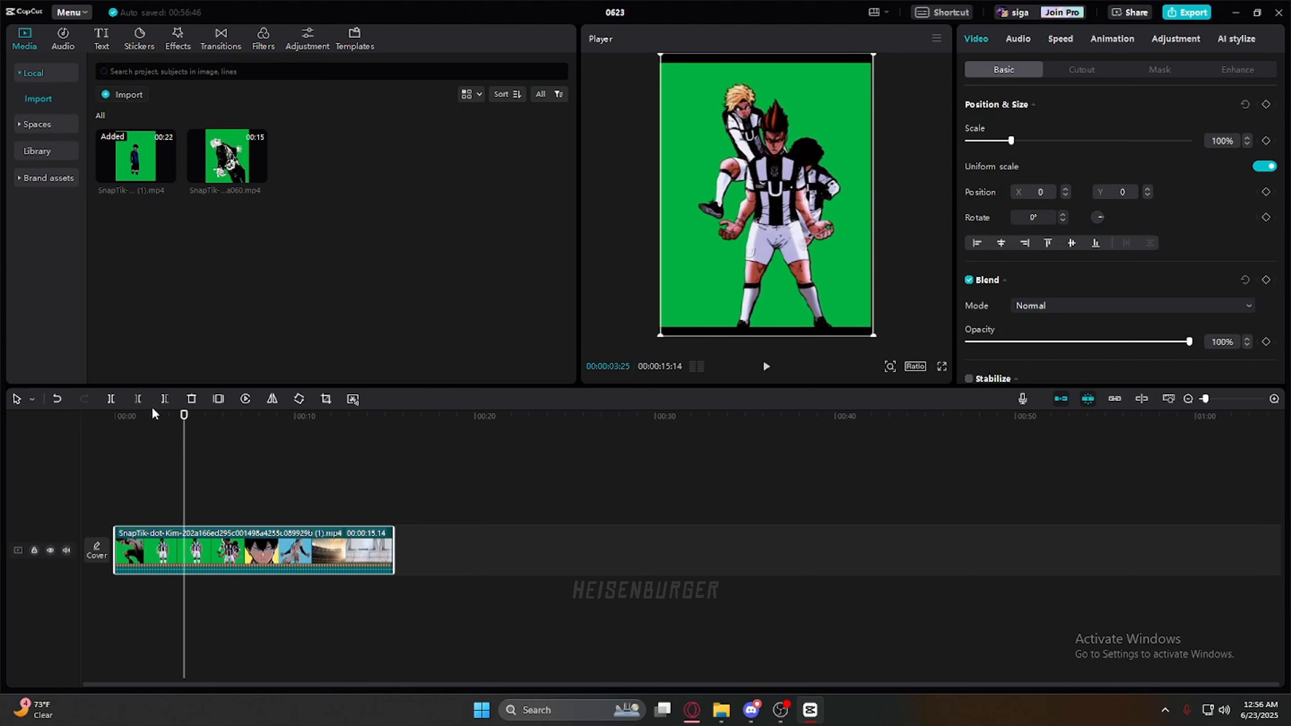
{"action": "key", "text": "Right"}
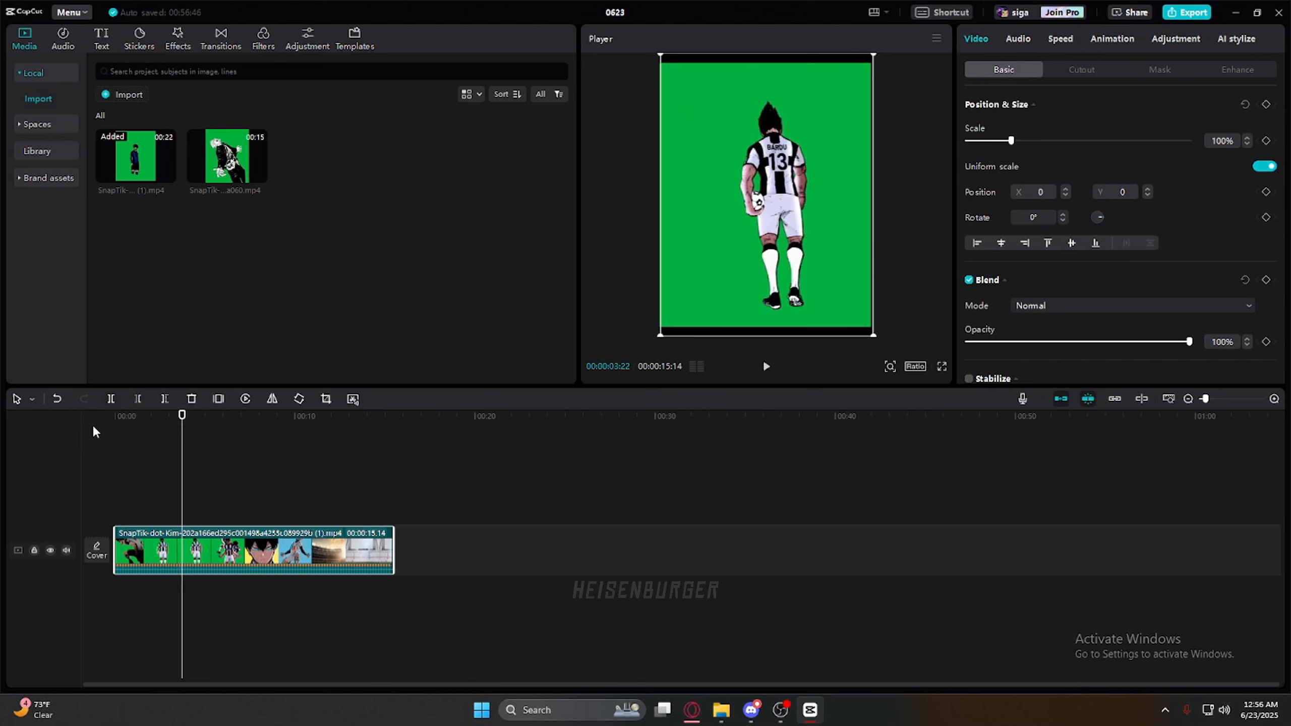
{"action": "left_click", "coordinate": [137, 399]}
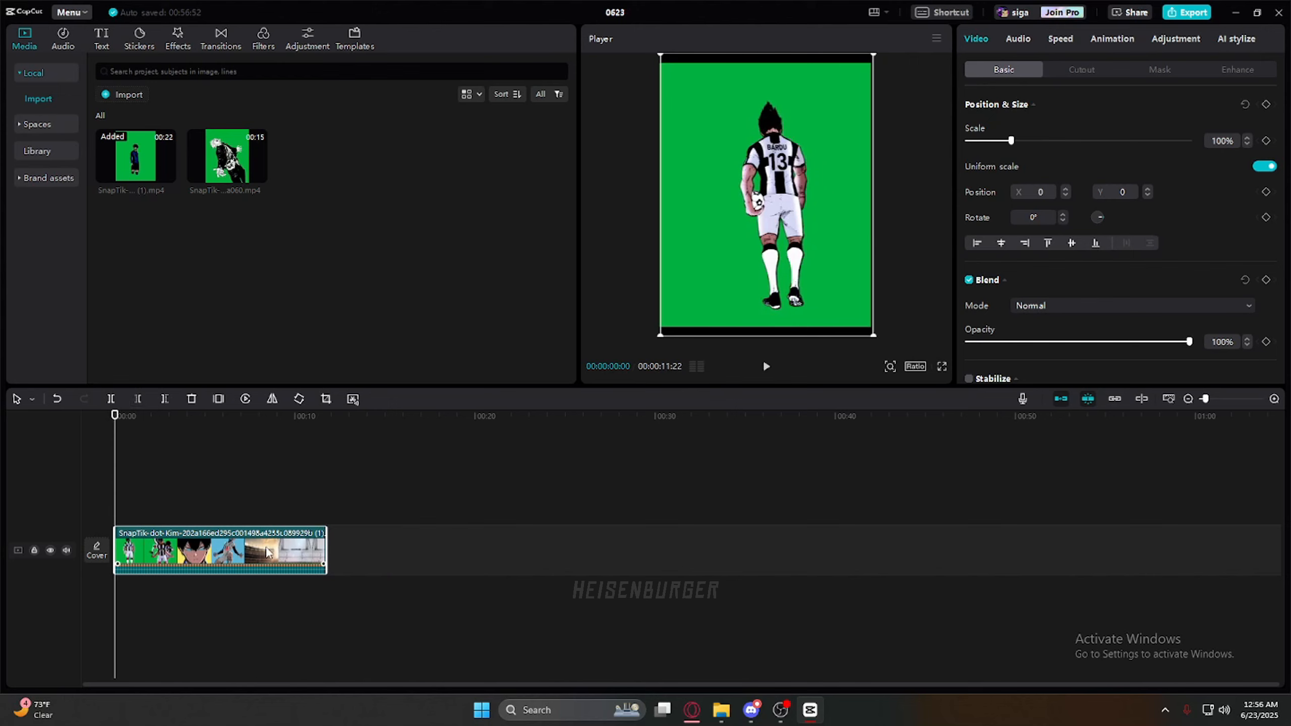
{"action": "left_click", "coordinate": [56, 400]}
{"action": "left_click", "coordinate": [181, 416]}
{"action": "left_click", "coordinate": [165, 400]}
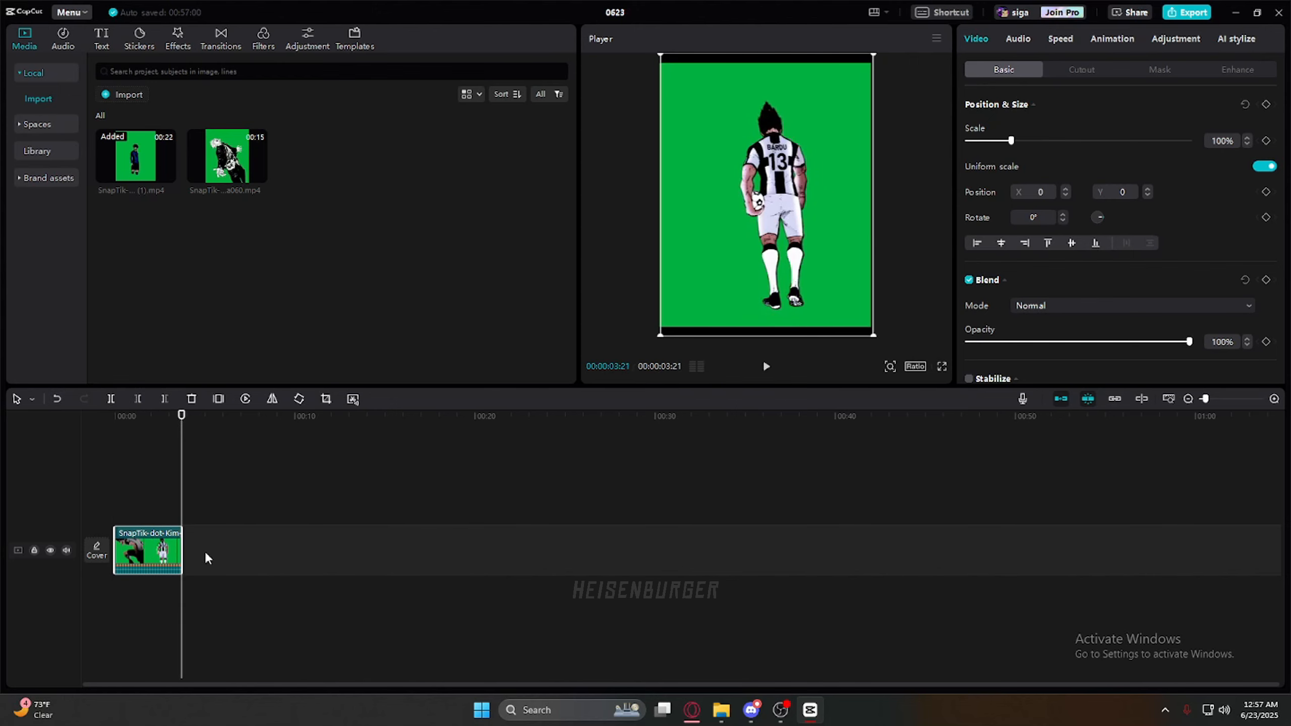
Step: Import IMG_2470.jpg from the MATIRALS FOR CAPCUT folder and place it on a track beneath the green-screen clip
{"action": "left_click", "coordinate": [130, 95]}
{"action": "scroll", "coordinate": [309, 189], "scroll_direction": "down", "scroll_amount": 5}
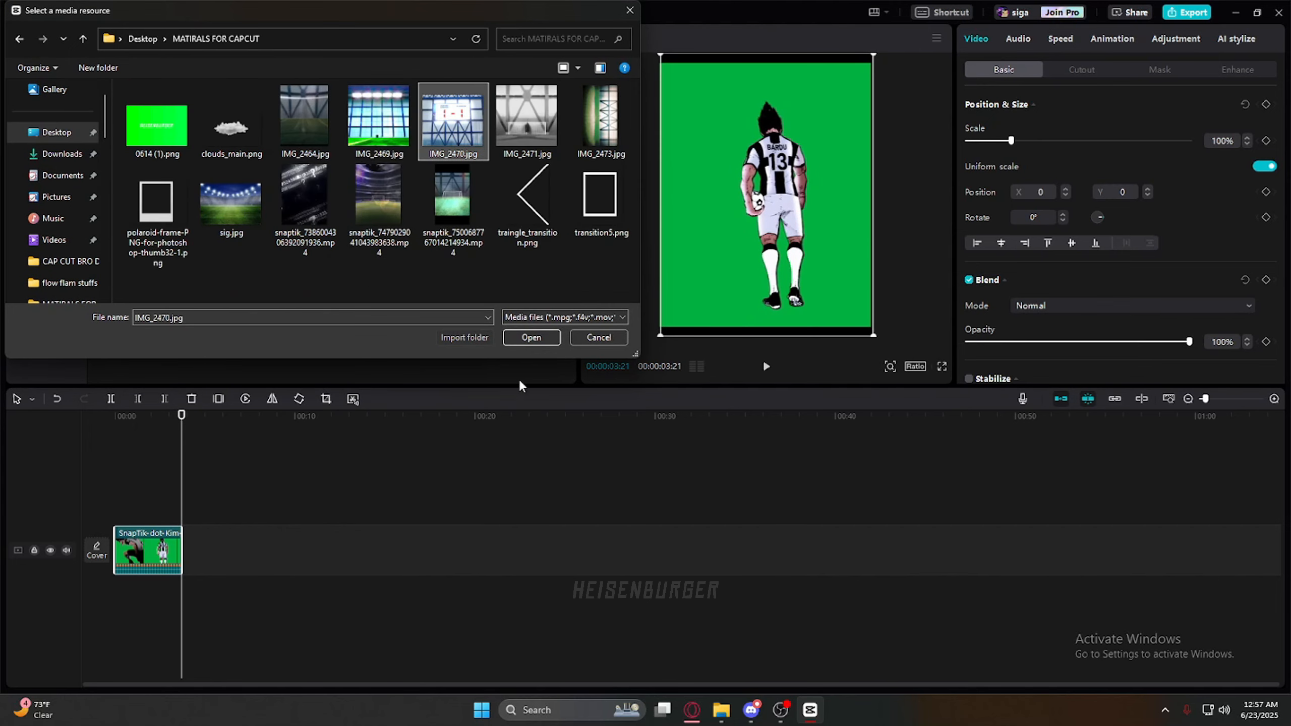
{"action": "left_click", "coordinate": [513, 338]}
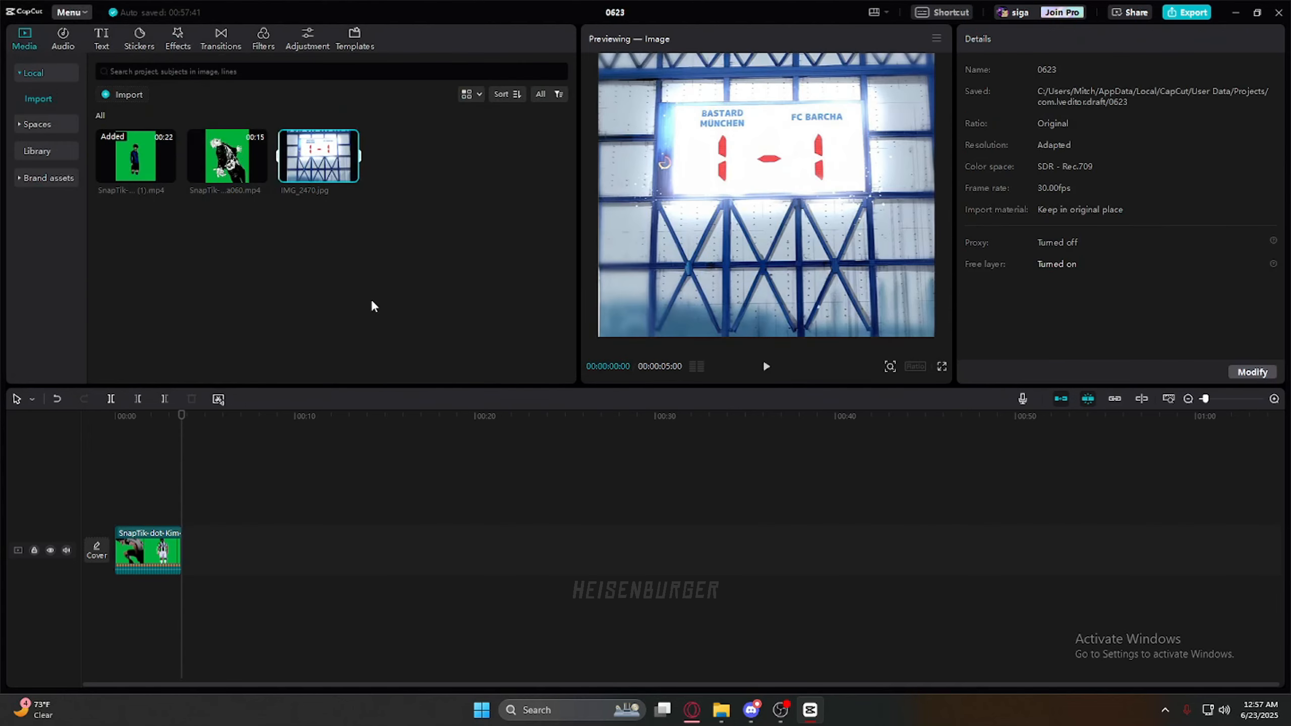
{"action": "left_click_drag", "start_coordinate": [329, 156], "coordinate": [122, 503]}
{"action": "left_click_drag", "start_coordinate": [136, 567], "coordinate": [162, 473]}
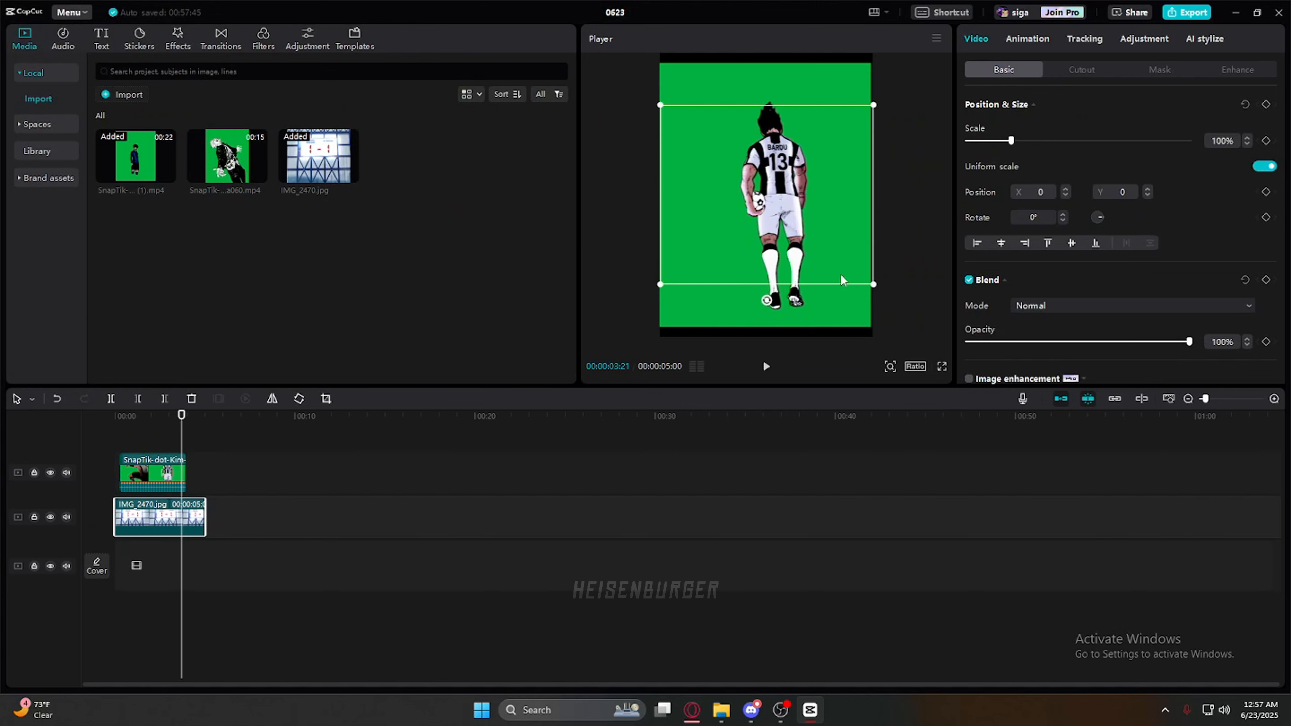
Step: Scale the IMG_2470.jpg background to 158% and align the green-screen clip with the start of the timeline
{"action": "left_click_drag", "start_coordinate": [875, 285], "coordinate": [949, 356]}
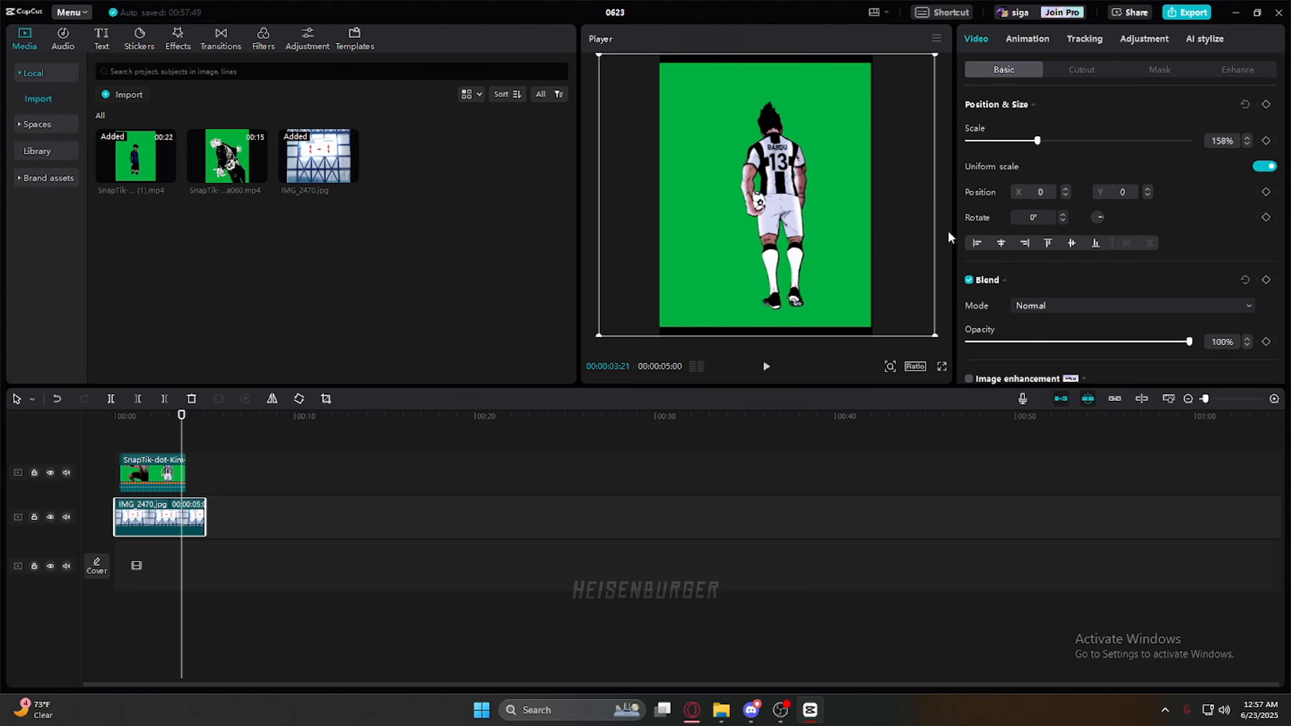
{"action": "left_click", "coordinate": [163, 481]}
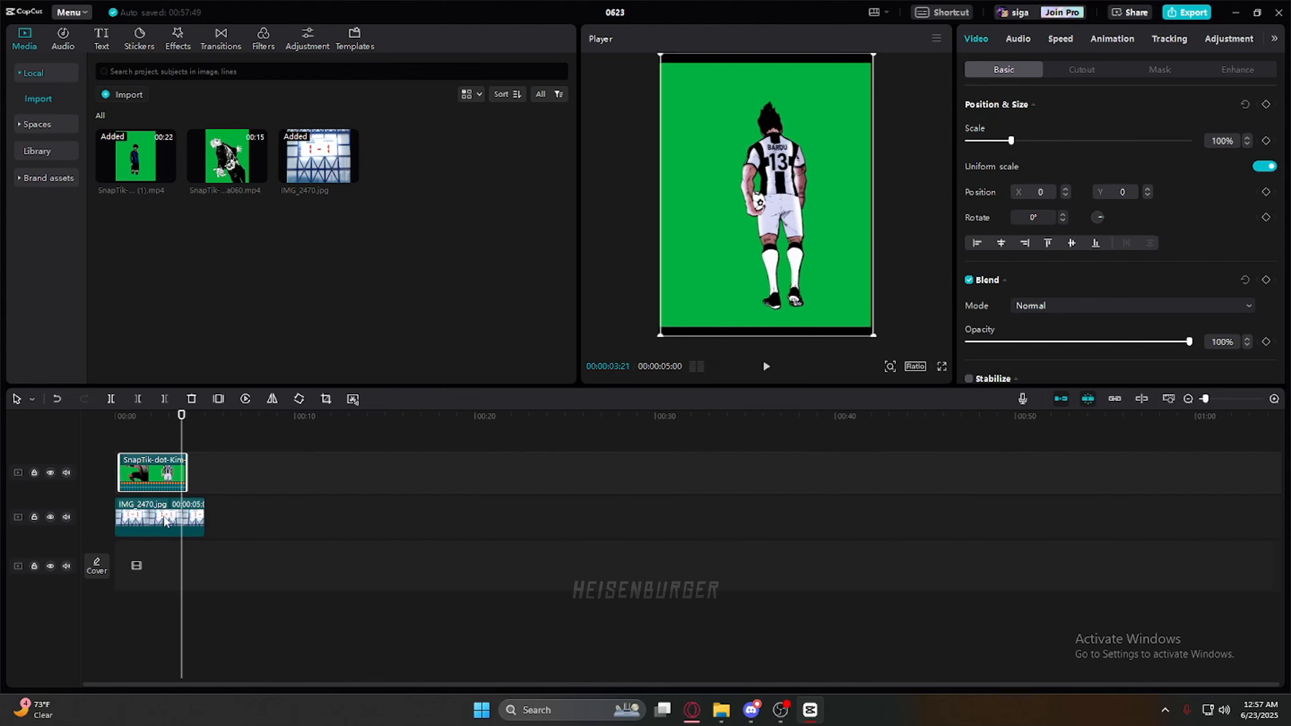
{"action": "left_click", "coordinate": [166, 522]}
{"action": "left_click", "coordinate": [163, 473]}
{"action": "left_click_drag", "start_coordinate": [182, 416], "coordinate": [120, 442]}
{"action": "left_click_drag", "start_coordinate": [138, 468], "coordinate": [133, 467]}
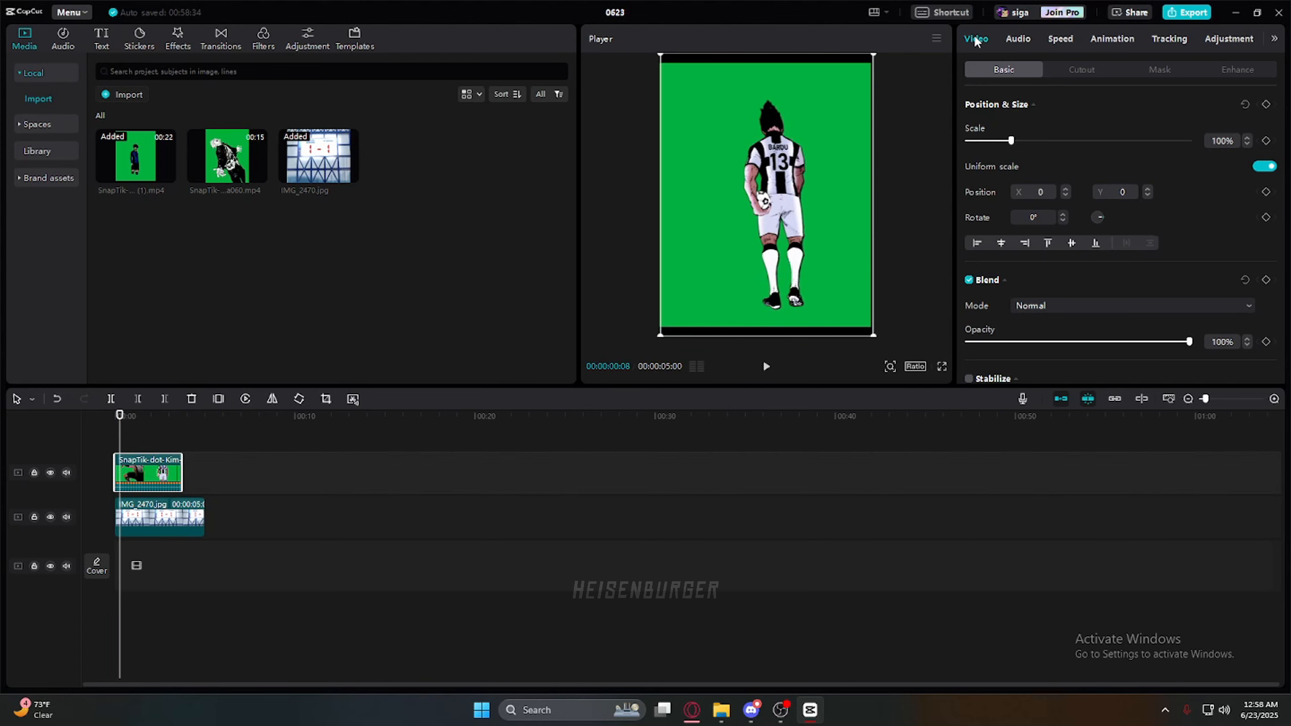
Step: Enable the Chroma key cutout on the green-screen clip and pick its green background as the key color
{"action": "left_click", "coordinate": [1078, 71]}
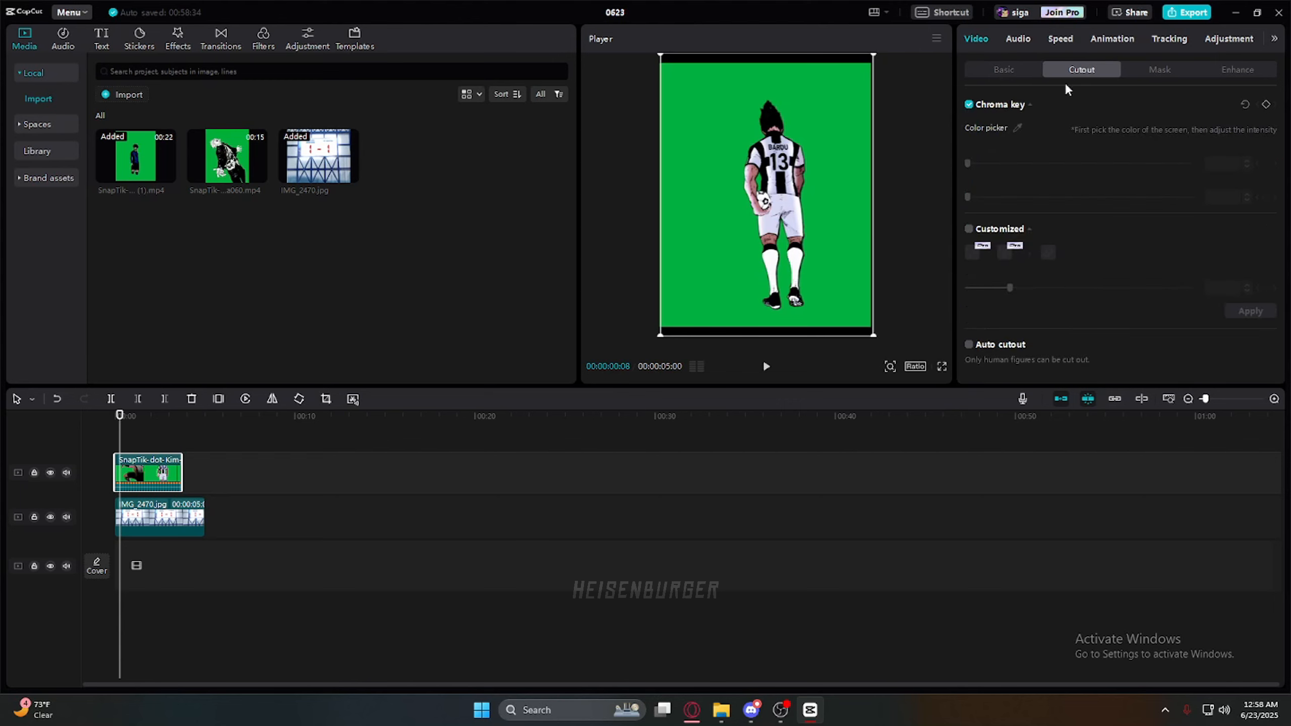
{"action": "left_click", "coordinate": [968, 104]}
{"action": "left_click", "coordinate": [969, 104]}
{"action": "left_click", "coordinate": [824, 110]}
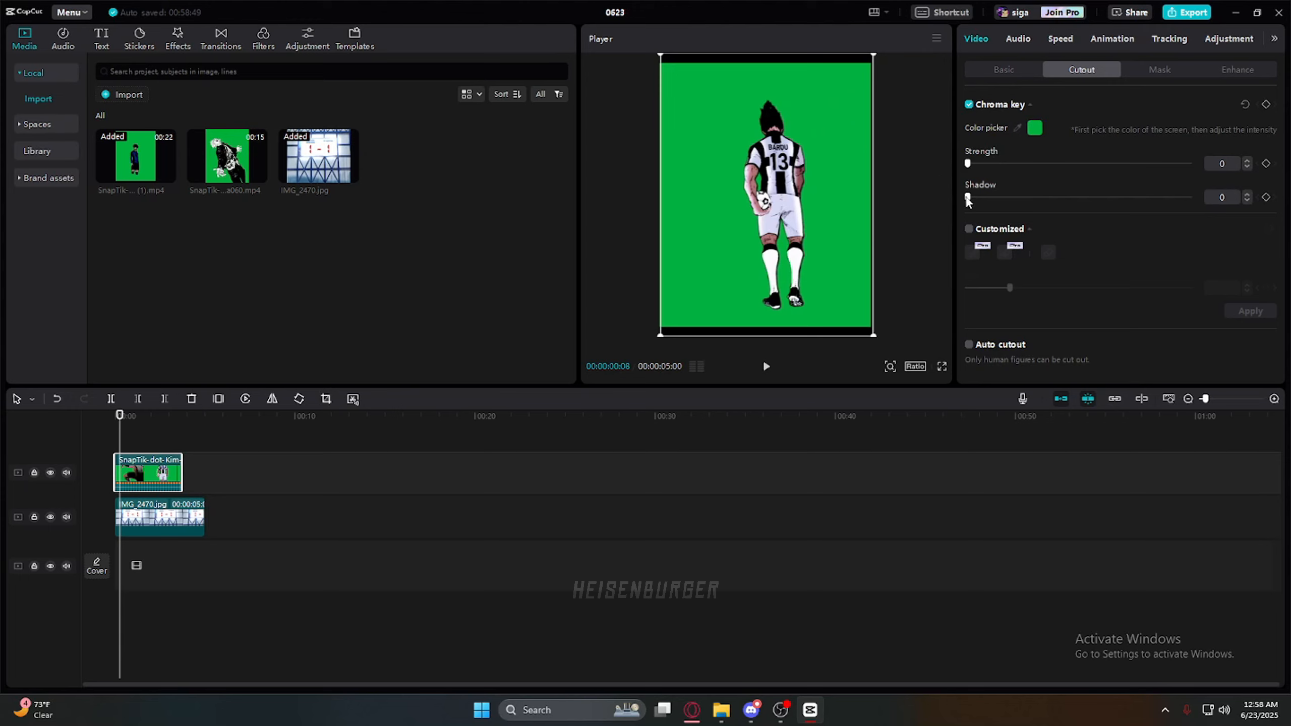
Step: Set the chroma key's shadow to 80 and its strength to 25, checking the player's edges up close
{"action": "left_click_drag", "start_coordinate": [967, 198], "coordinate": [1096, 207]}
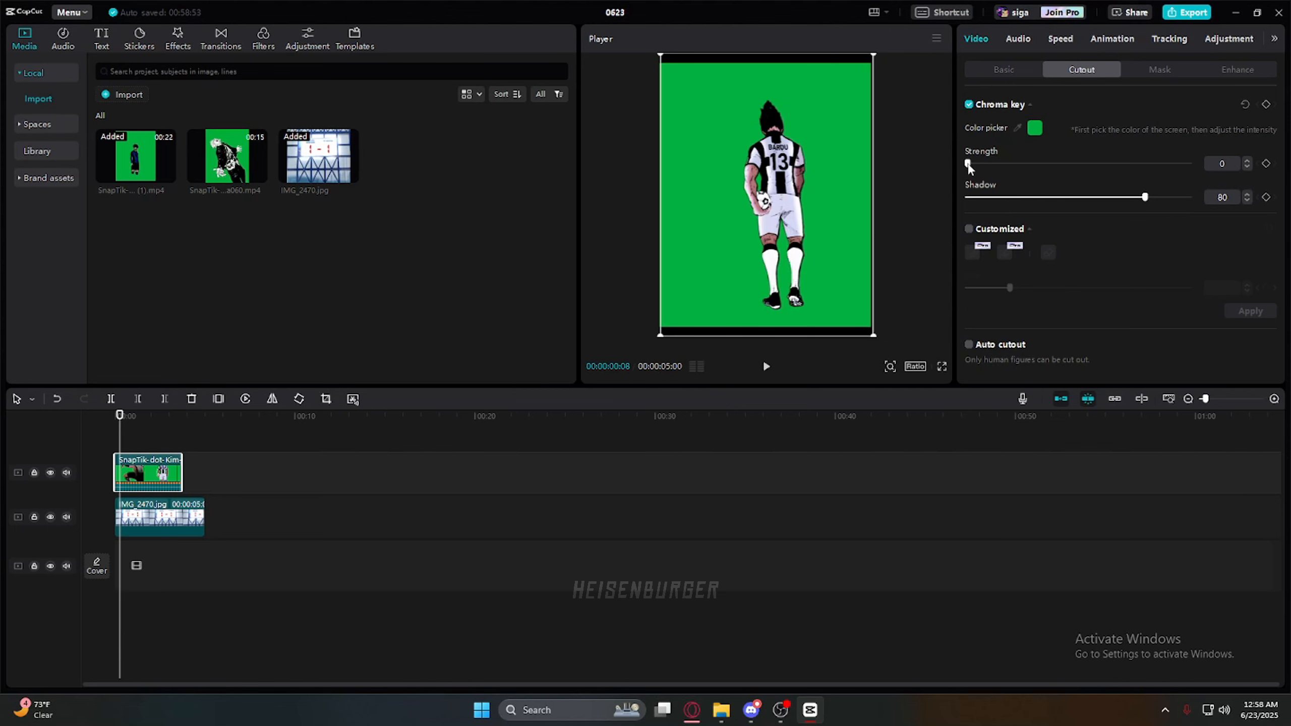
{"action": "left_click_drag", "start_coordinate": [968, 164], "coordinate": [1111, 169]}
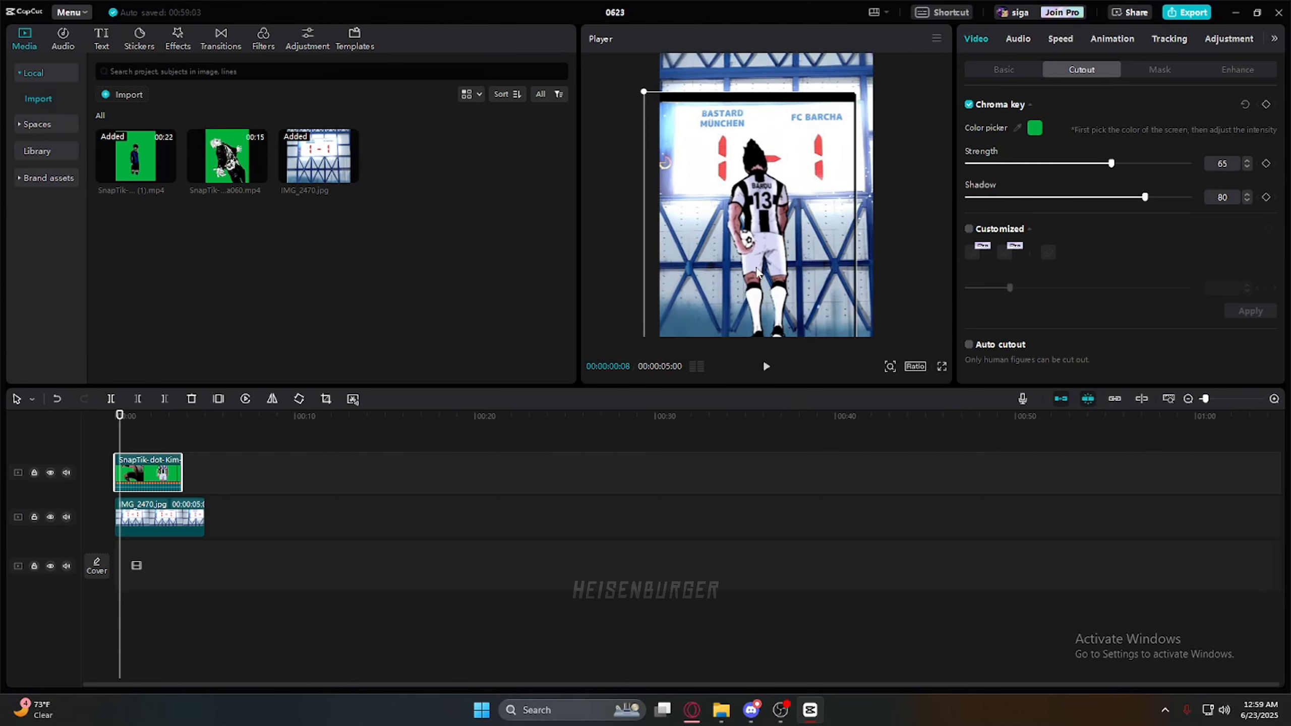
{"action": "scroll", "coordinate": [785, 228], "scroll_direction": "up", "scroll_amount": 5}
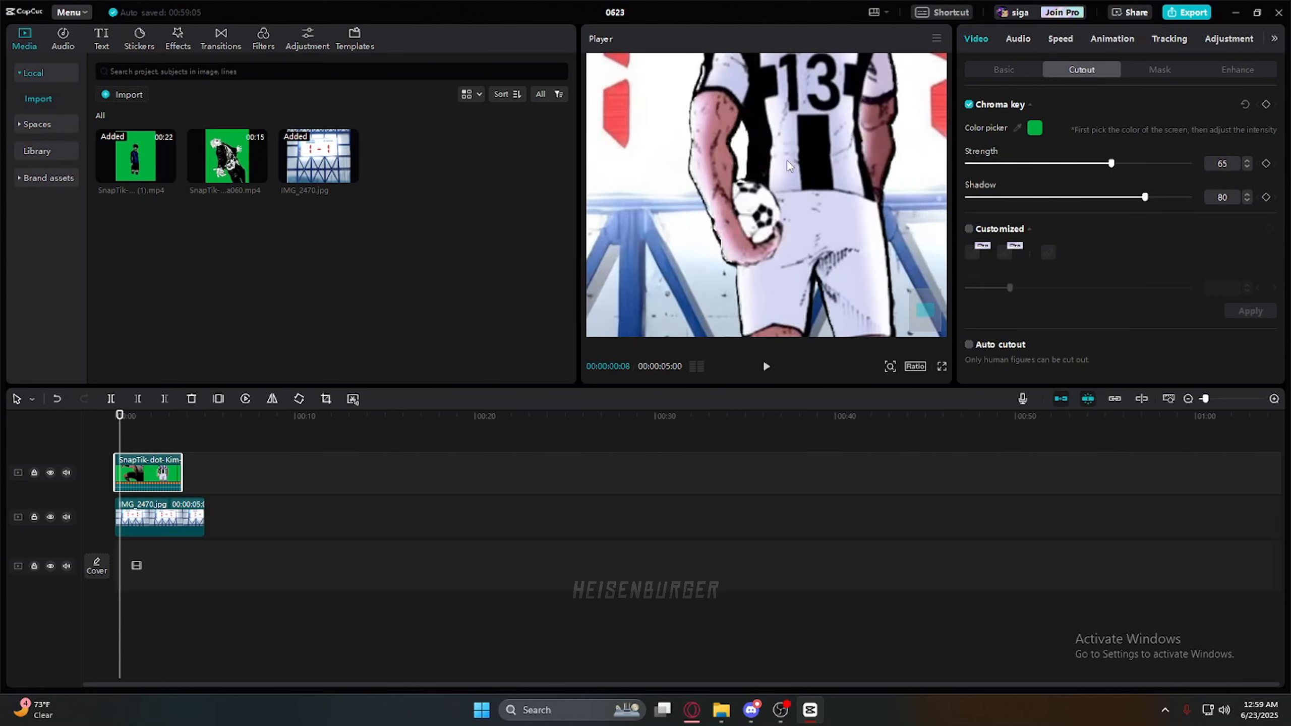
{"action": "left_click_drag", "start_coordinate": [773, 213], "coordinate": [767, 256]}
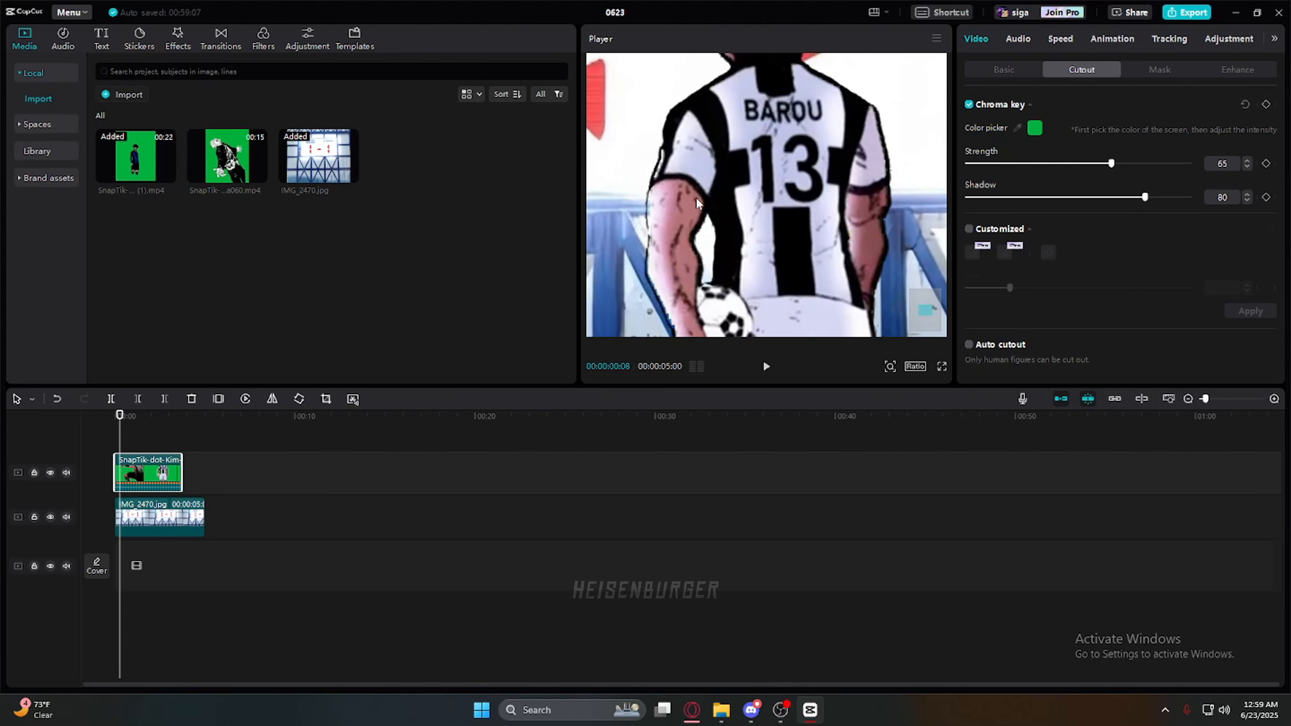
{"action": "left_click_drag", "start_coordinate": [765, 110], "coordinate": [798, 133]}
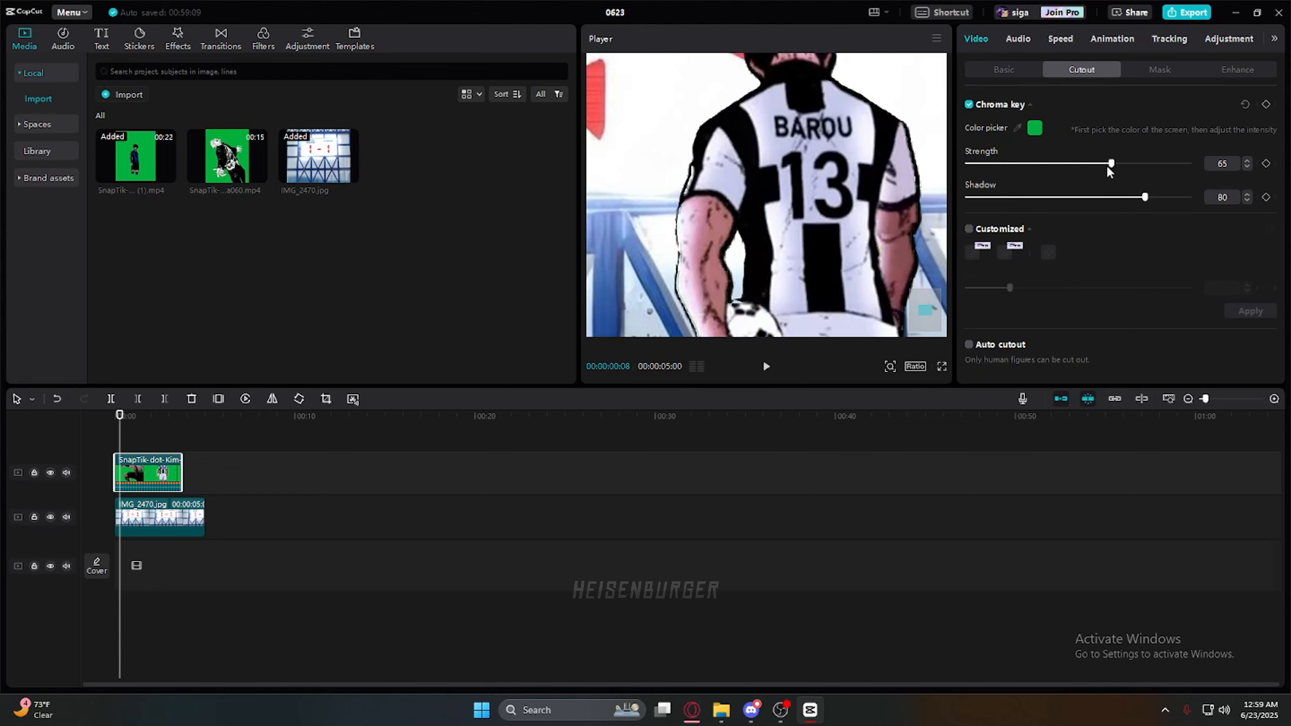
{"action": "left_click_drag", "start_coordinate": [1107, 164], "coordinate": [1022, 163]}
{"action": "scroll", "coordinate": [809, 214], "scroll_direction": "down", "scroll_amount": 6}
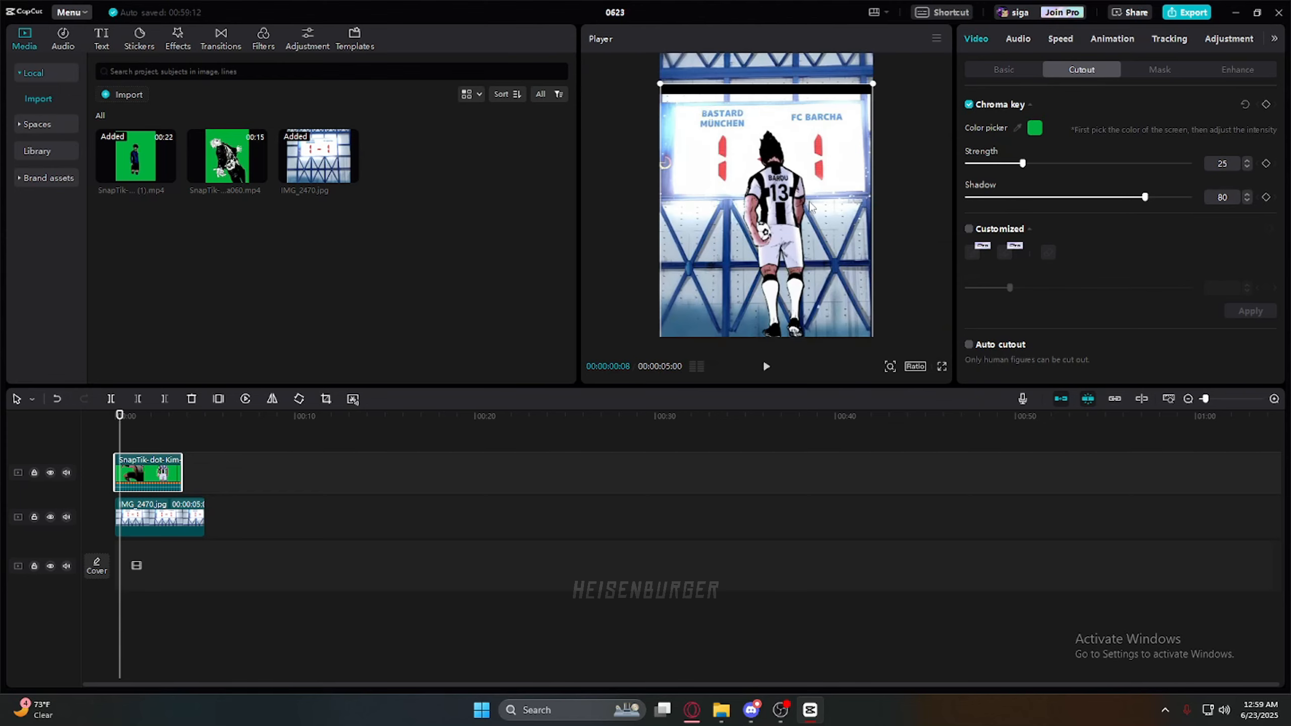
Step: Play the composite from the start to check the keyed player against the scoreboard background
{"action": "key", "text": "space"}
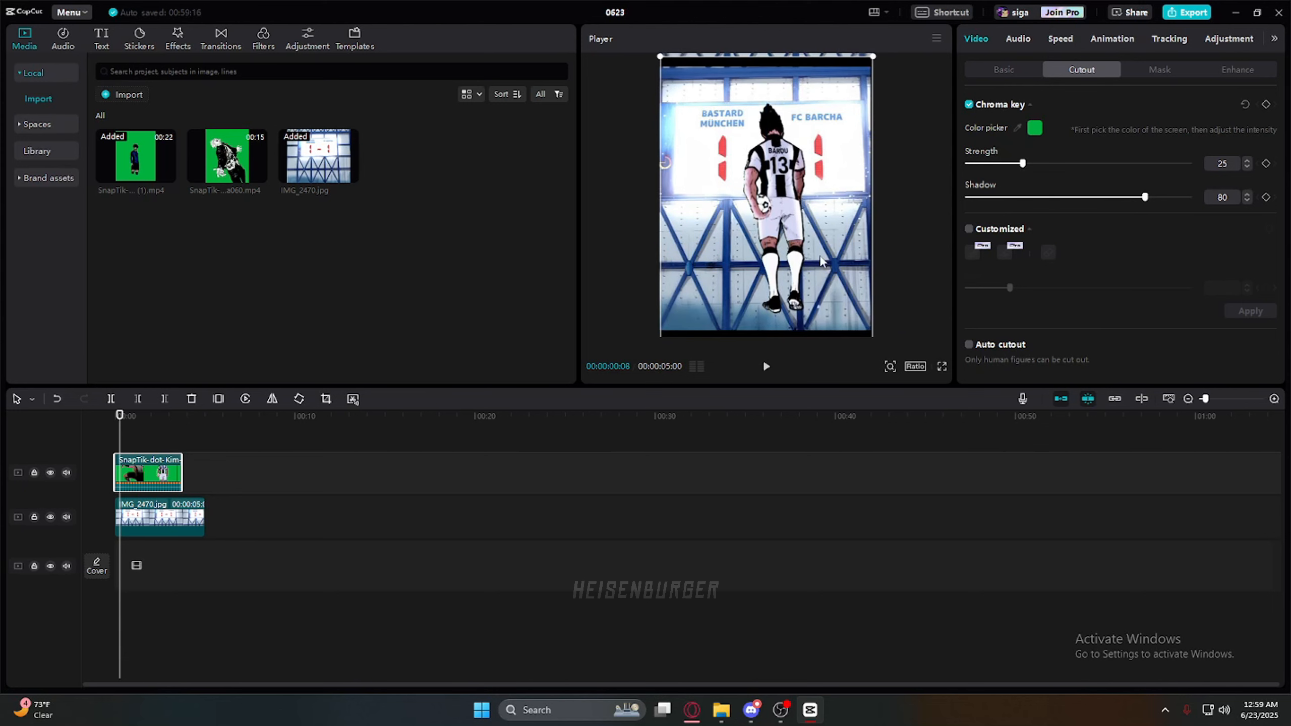
{"action": "key", "text": "space"}
{"action": "left_click", "coordinate": [136, 423]}
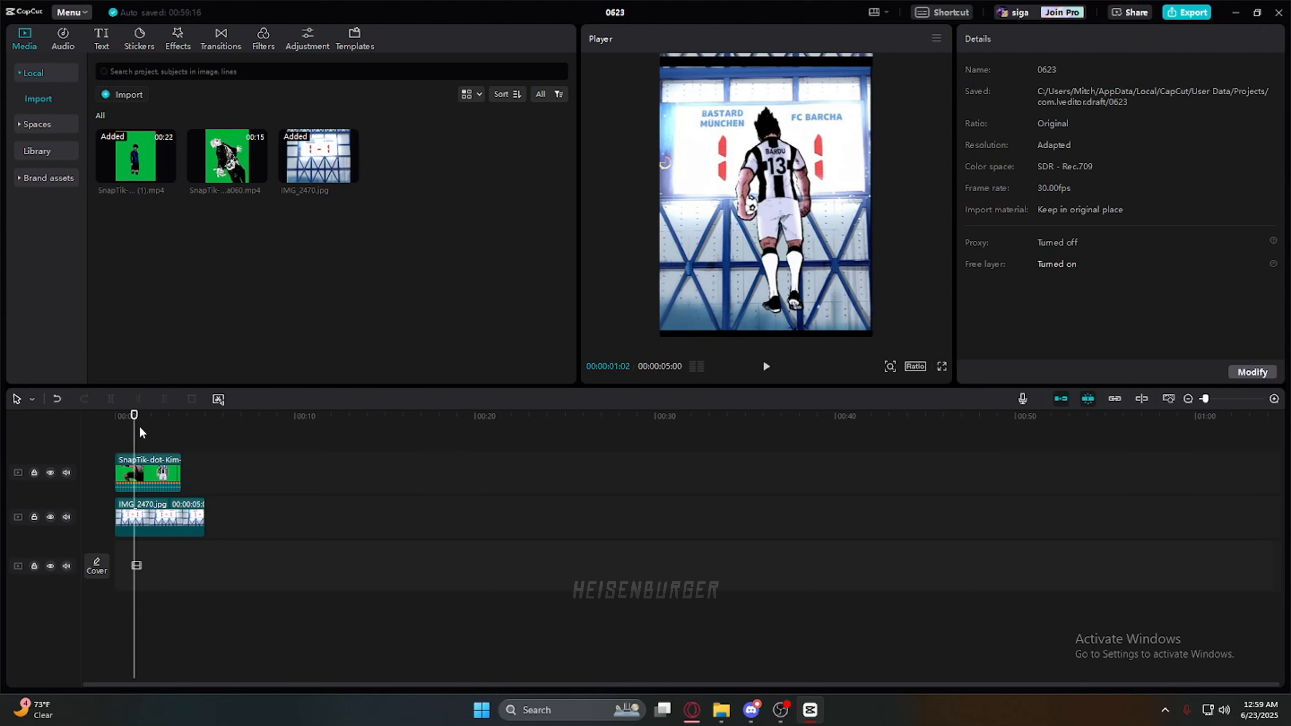
{"action": "left_click", "coordinate": [160, 487]}
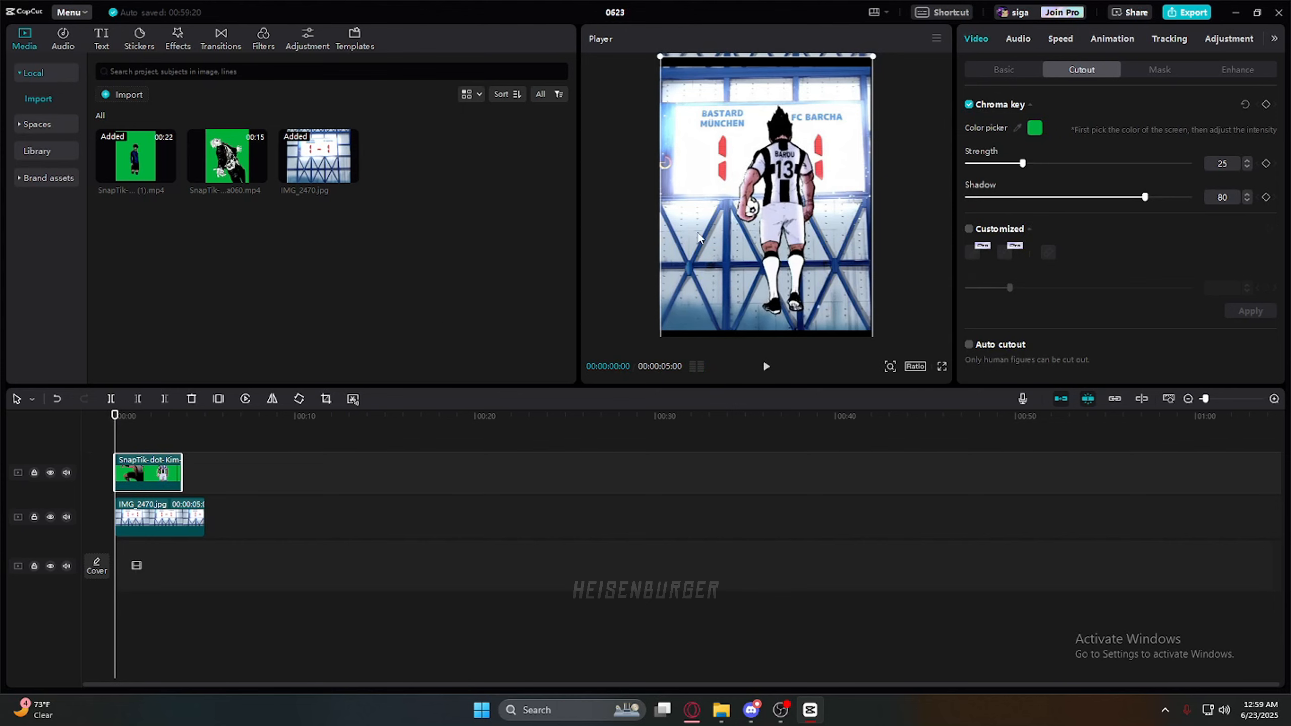
{"action": "key", "text": "space"}
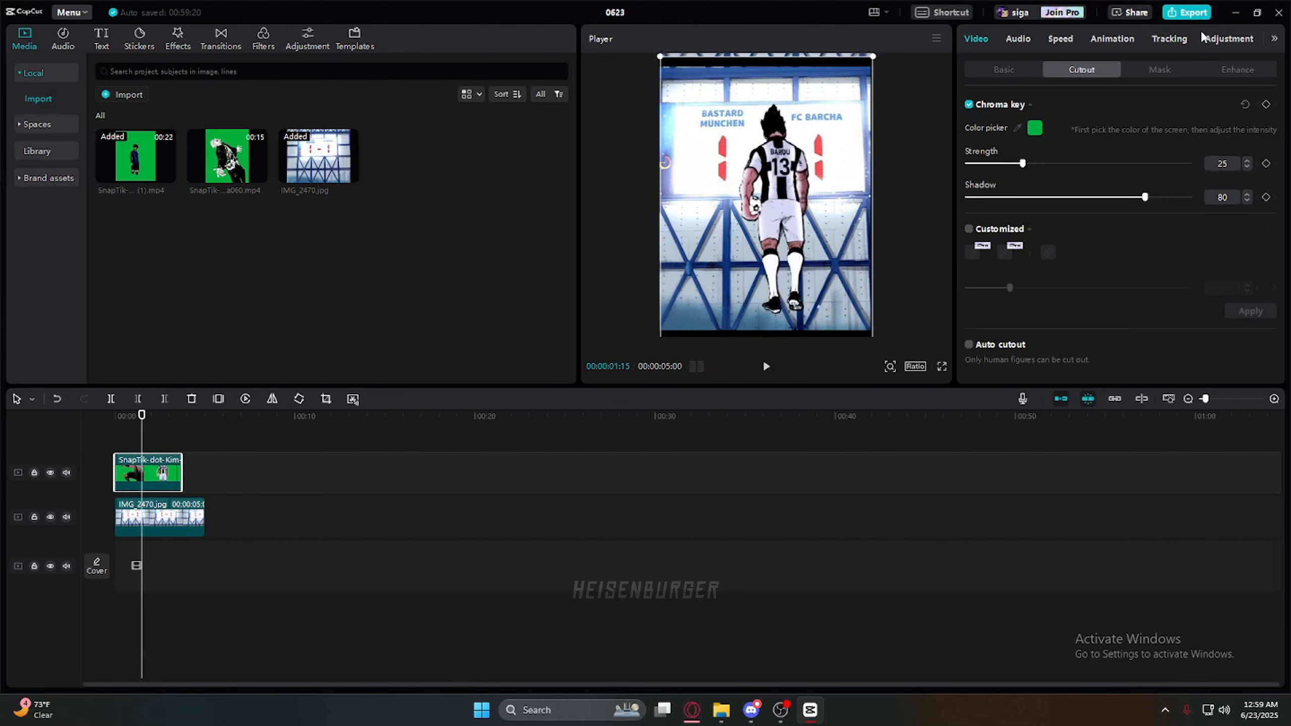
Step: Set the green HSL saturation of the green-screen clip to -100 and check the player's edges up close
{"action": "left_click", "coordinate": [1225, 41]}
{"action": "left_click", "coordinate": [1083, 71]}
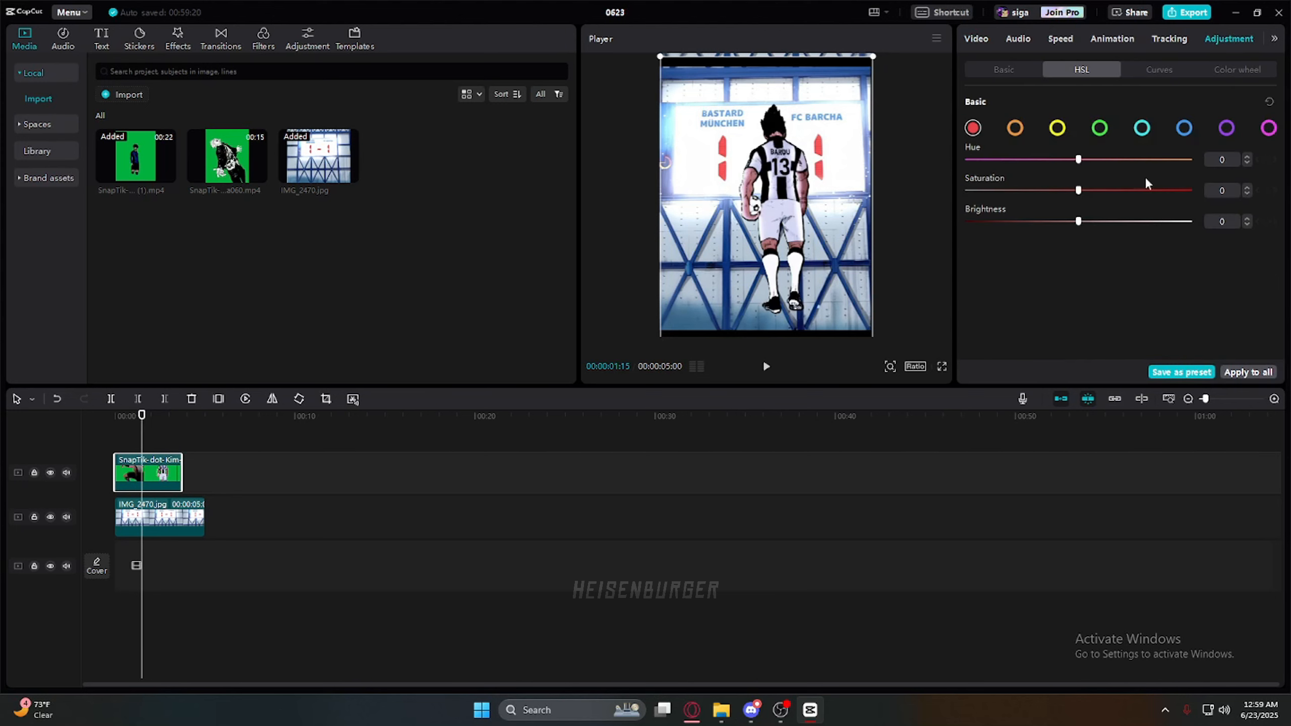
{"action": "left_click", "coordinate": [1099, 128]}
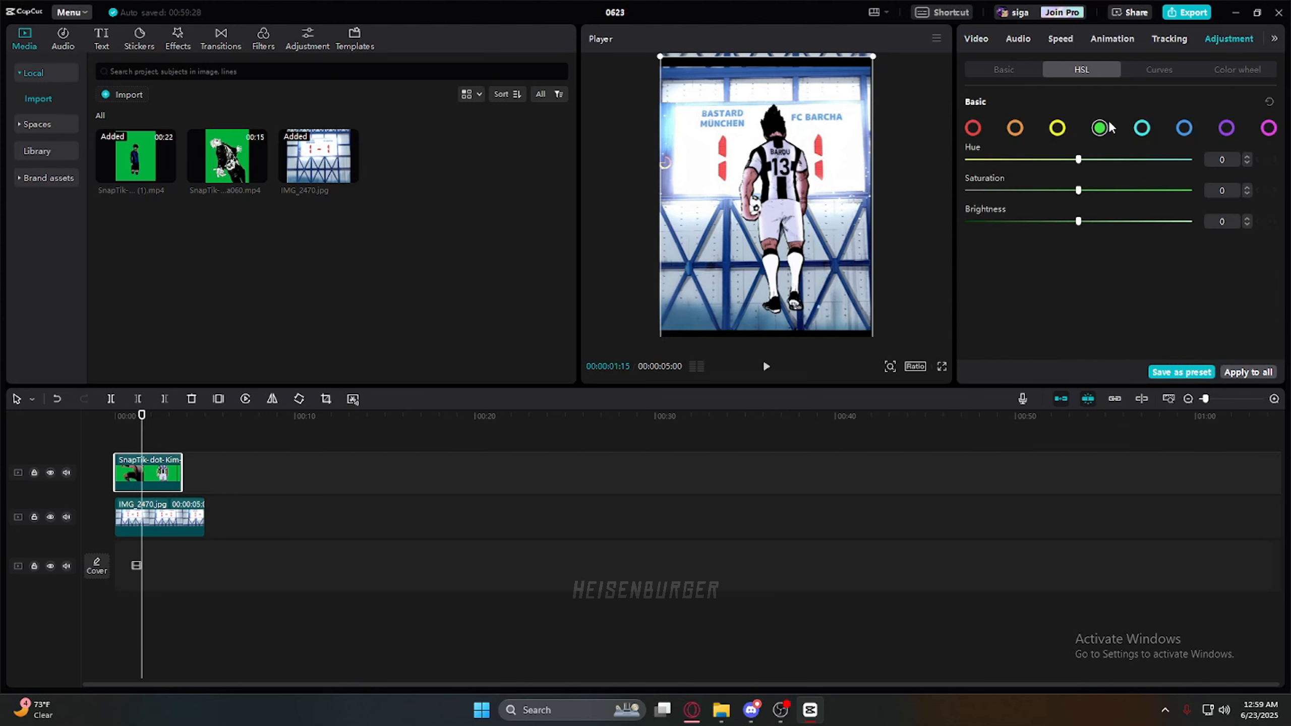
{"action": "left_click_drag", "start_coordinate": [1078, 190], "coordinate": [966, 192]}
{"action": "scroll", "coordinate": [741, 197], "scroll_direction": "up", "scroll_amount": 3, "text": "ctrl"}
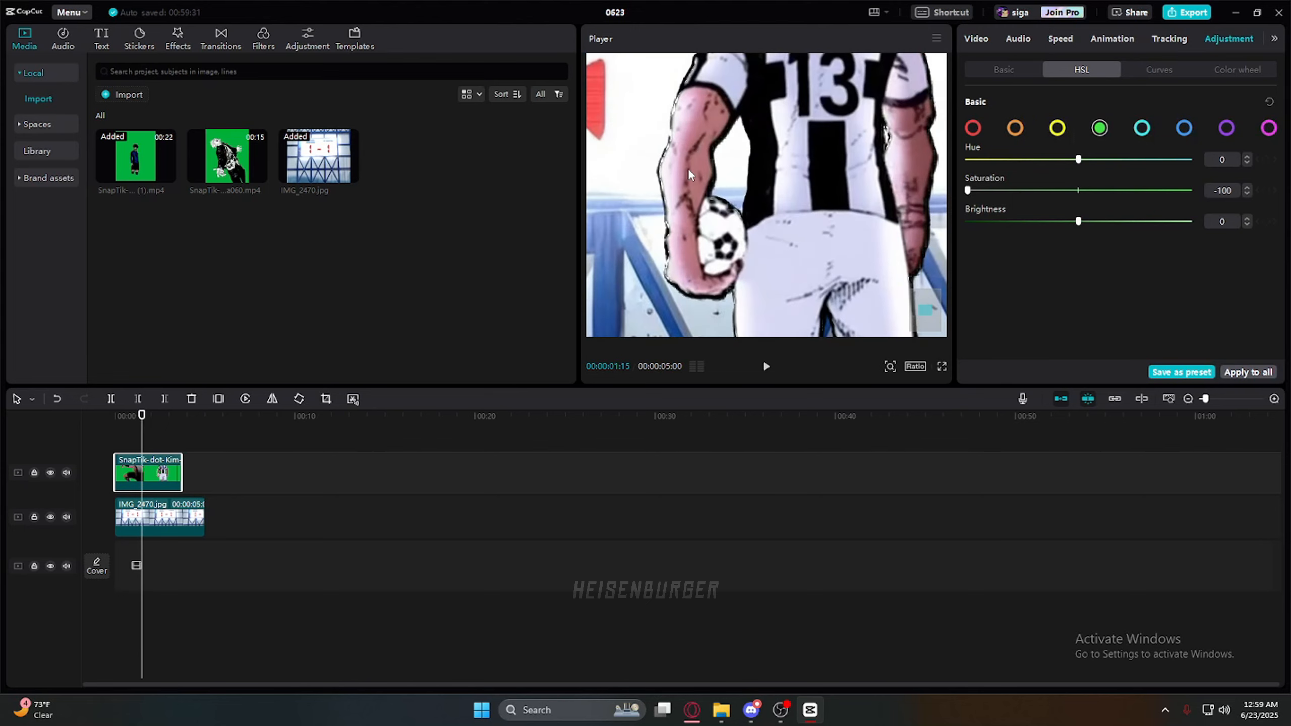
{"action": "scroll", "coordinate": [684, 208], "scroll_direction": "down", "scroll_amount": 4, "text": "ctrl"}
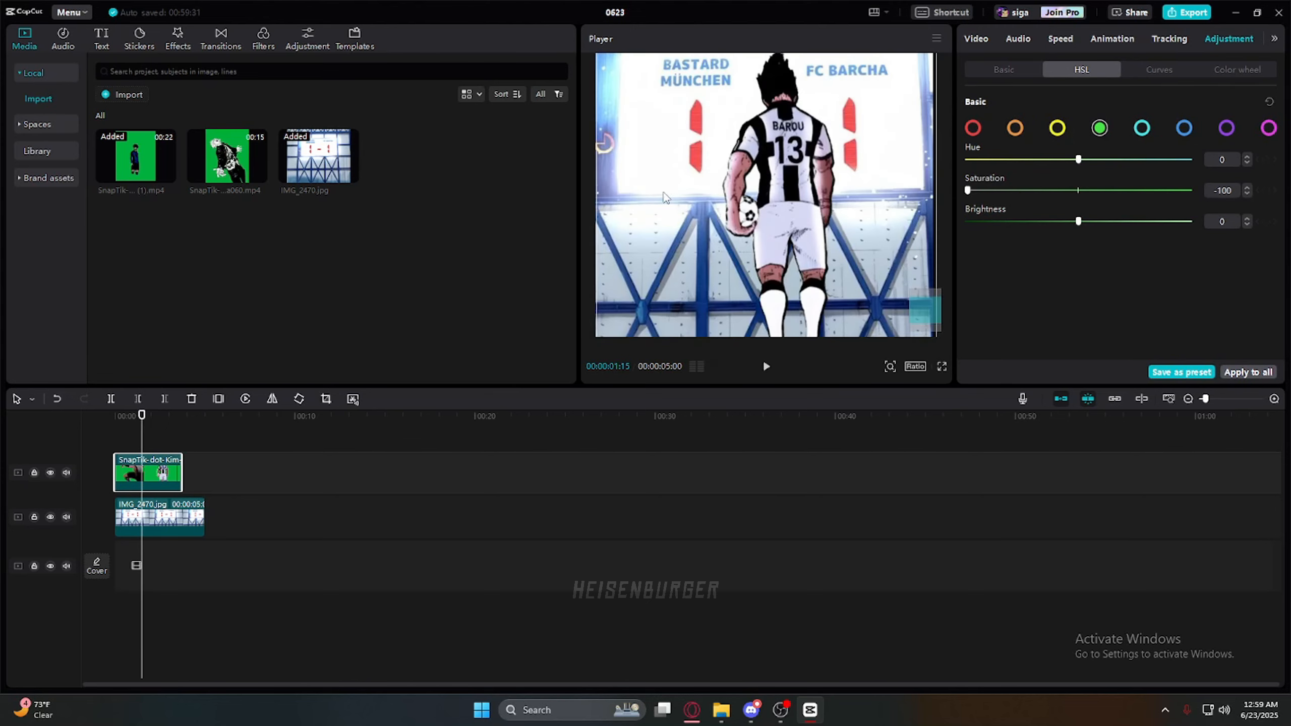
{"action": "scroll", "coordinate": [803, 201], "scroll_direction": "up", "scroll_amount": 3, "text": "ctrl"}
{"action": "scroll", "coordinate": [804, 200], "scroll_direction": "down", "scroll_amount": 2, "text": "ctrl"}
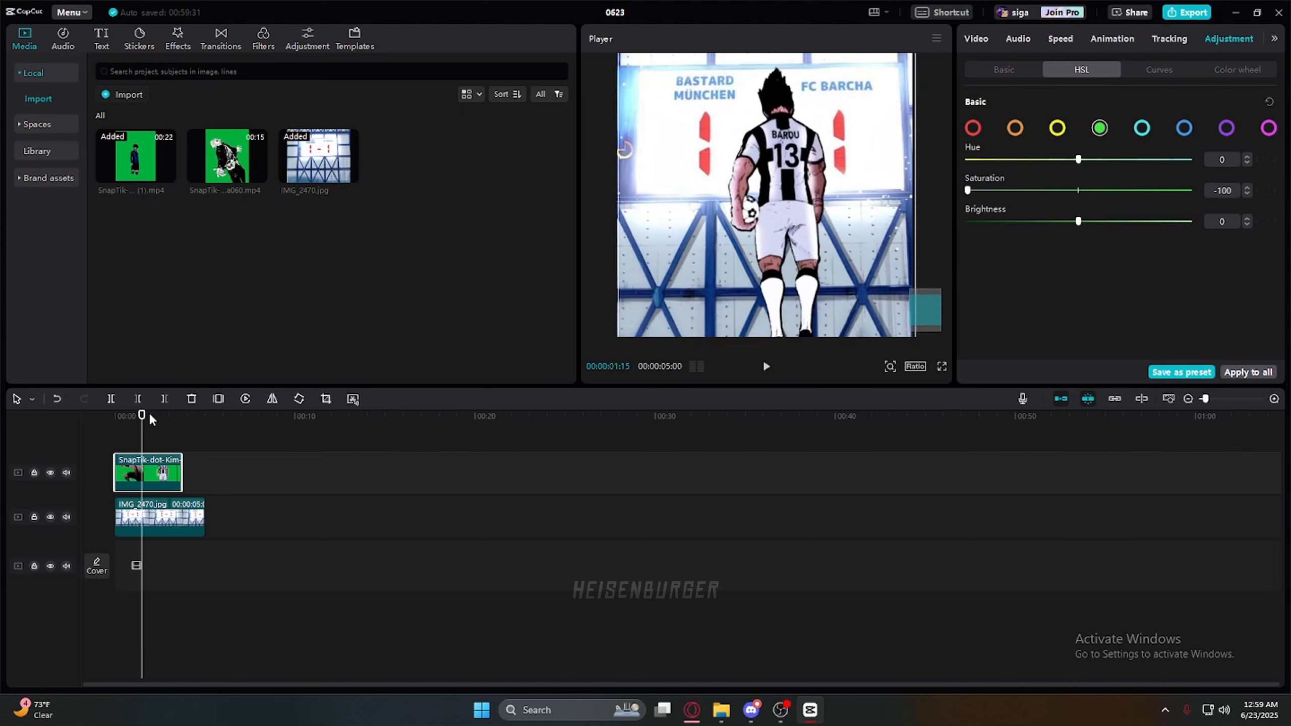
Step: Return to the timeline's start, then slightly enlarge the green-screen clip and center the player in front of the scoreboard
{"action": "left_click_drag", "start_coordinate": [142, 416], "coordinate": [106, 414]}
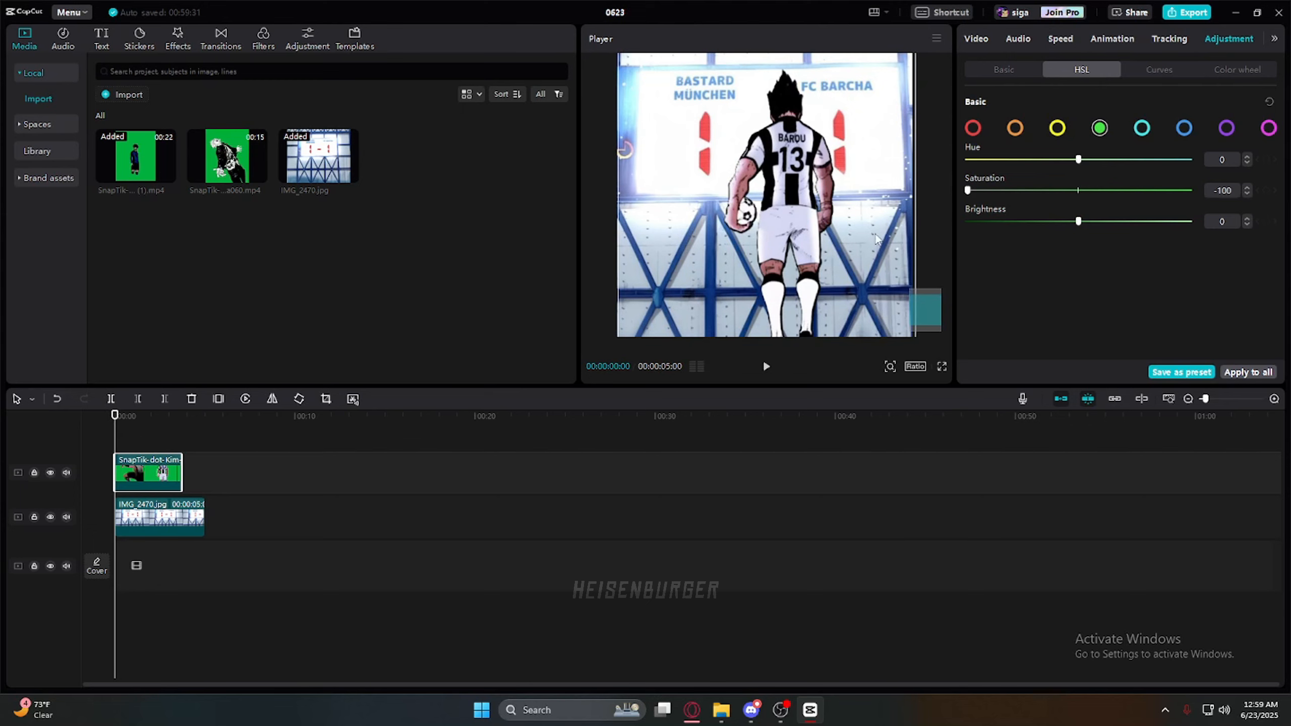
{"action": "scroll", "coordinate": [922, 308], "scroll_direction": "down", "scroll_amount": 2}
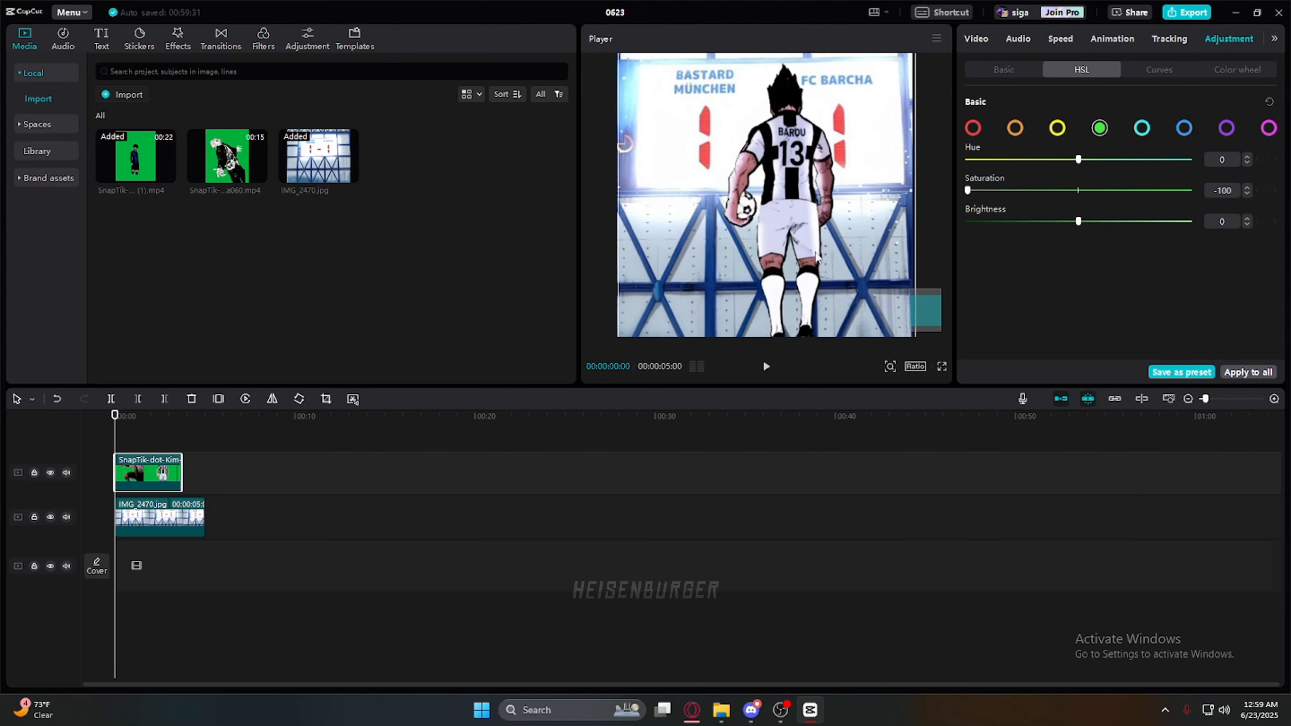
{"action": "scroll", "coordinate": [819, 252], "scroll_direction": "down", "scroll_amount": 4}
{"action": "mouse_move", "coordinate": [762, 232]}
{"action": "left_mouse_down"}
{"action": "mouse_move", "coordinate": [764, 219]}
{"action": "mouse_move", "coordinate": [764, 237]}
{"action": "left_mouse_up"}
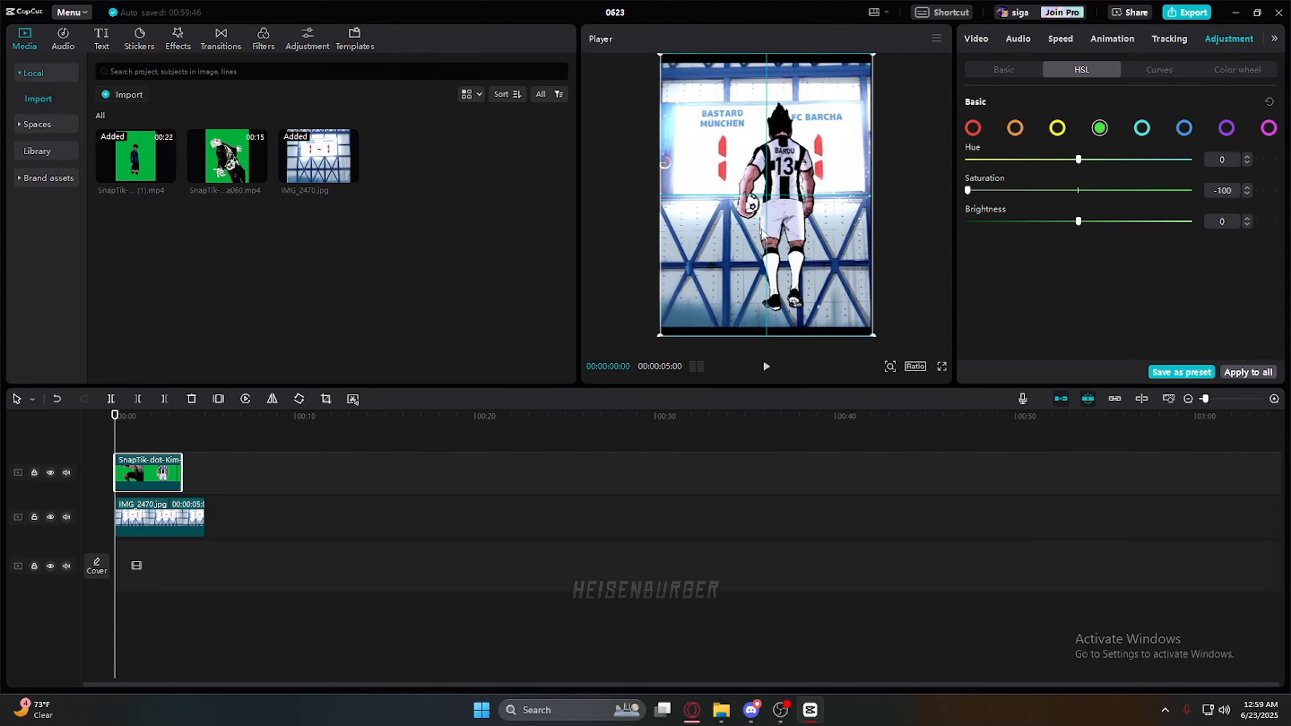
{"action": "left_click_drag", "start_coordinate": [873, 336], "coordinate": [904, 353]}
{"action": "mouse_move", "coordinate": [815, 269]}
{"action": "left_mouse_down"}
{"action": "mouse_move", "coordinate": [801, 283]}
{"action": "mouse_move", "coordinate": [802, 269]}
{"action": "left_mouse_up"}
Step: Set both Saturation and Brightness to -50 for the green-screen clip and the IMG_2470.jpg background together
{"action": "left_click", "coordinate": [283, 507]}
{"action": "left_click", "coordinate": [149, 526]}
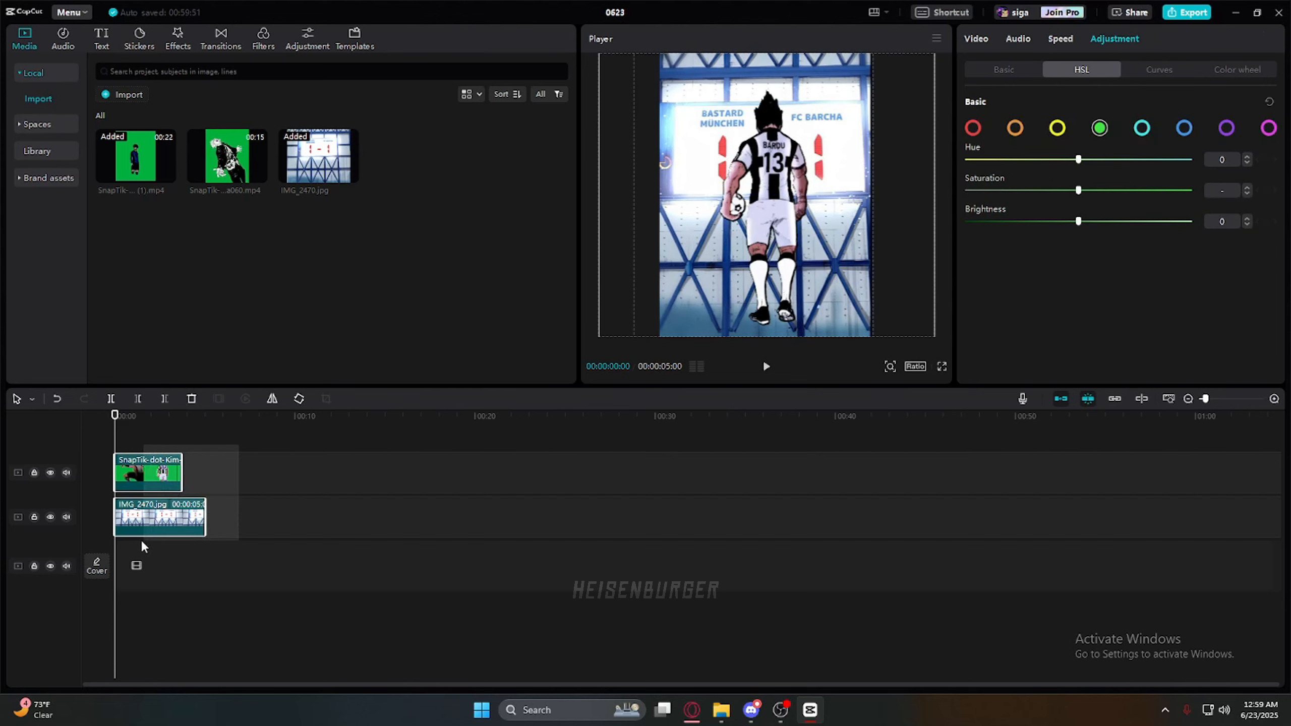
{"action": "left_click", "coordinate": [984, 40]}
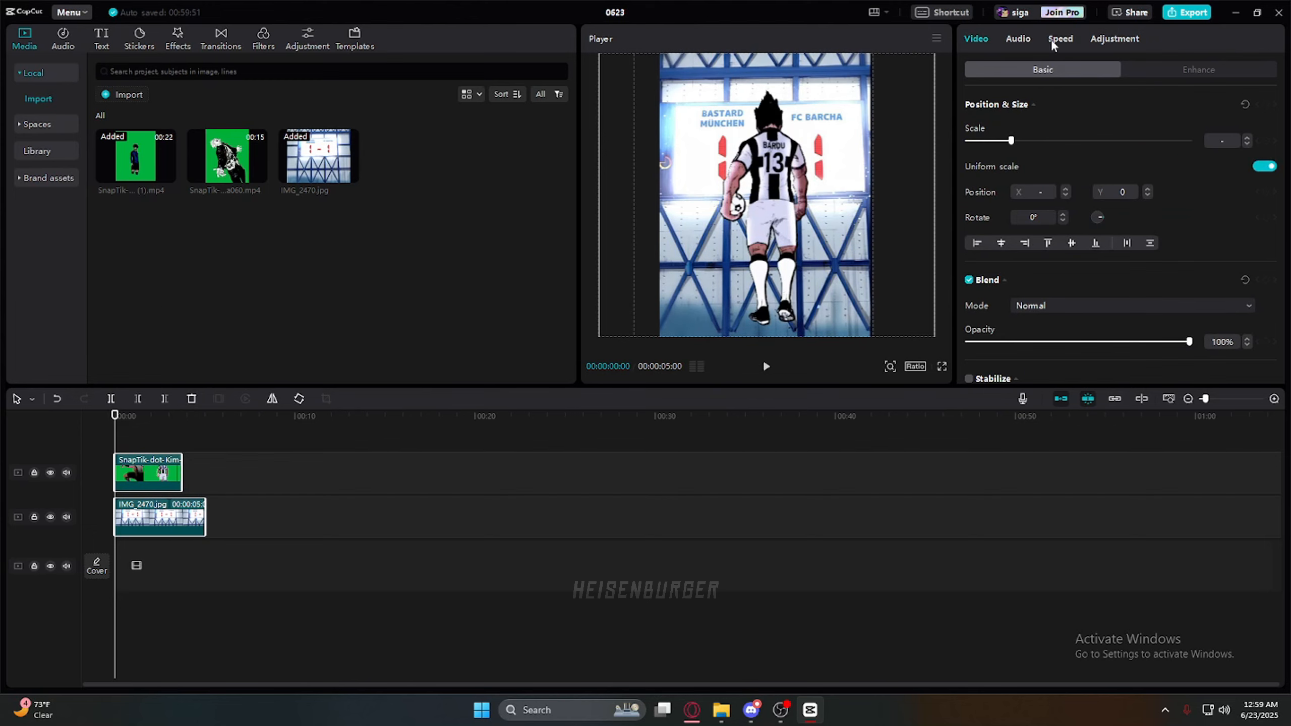
{"action": "left_click", "coordinate": [1128, 40]}
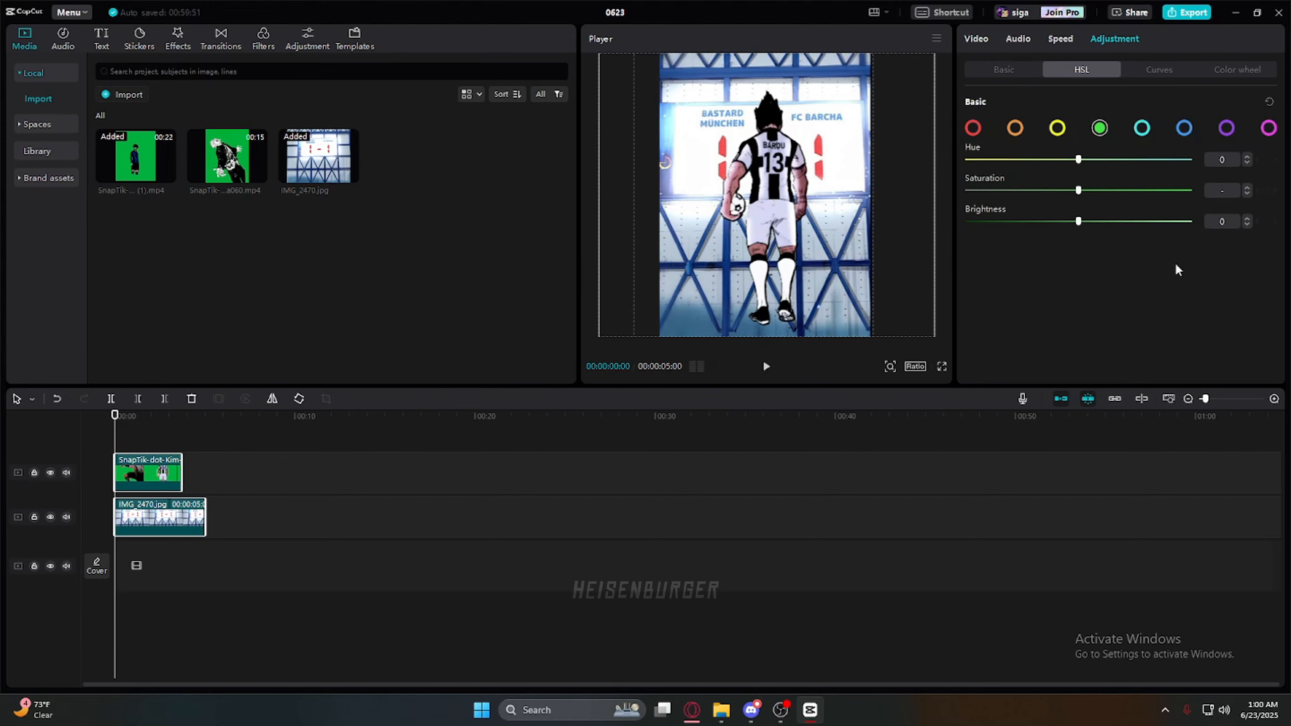
{"action": "left_click", "coordinate": [1000, 69]}
{"action": "scroll", "coordinate": [1162, 201], "scroll_direction": "down", "scroll_amount": 8}
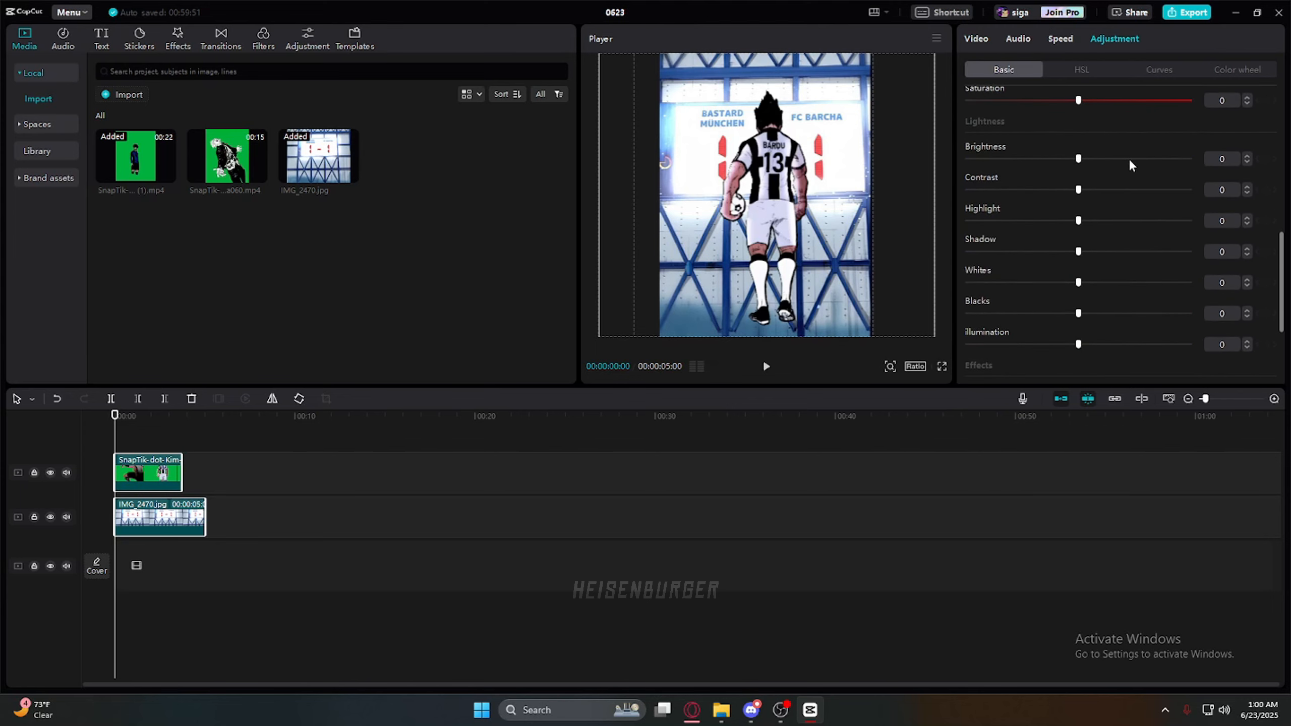
{"action": "scroll", "coordinate": [1129, 159], "scroll_direction": "up", "scroll_amount": 1}
{"action": "left_click_drag", "start_coordinate": [1059, 127], "coordinate": [967, 125]}
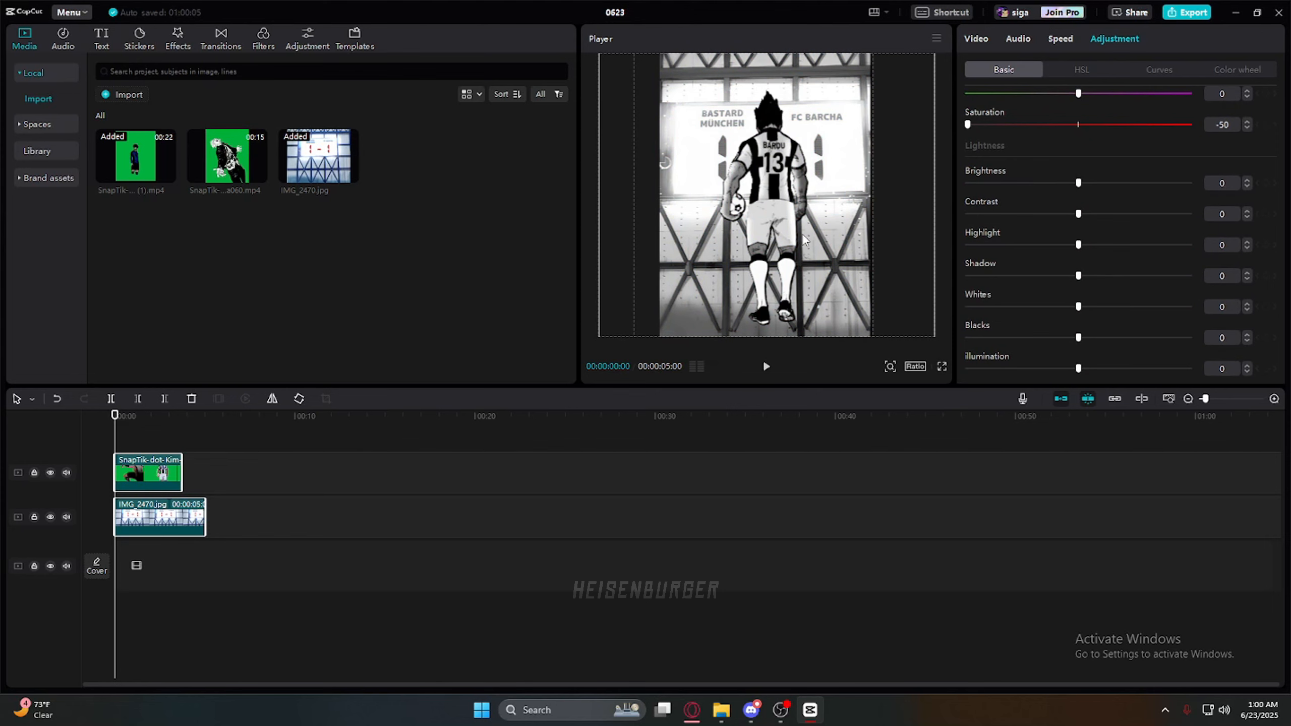
{"action": "left_click_drag", "start_coordinate": [1079, 183], "coordinate": [968, 183]}
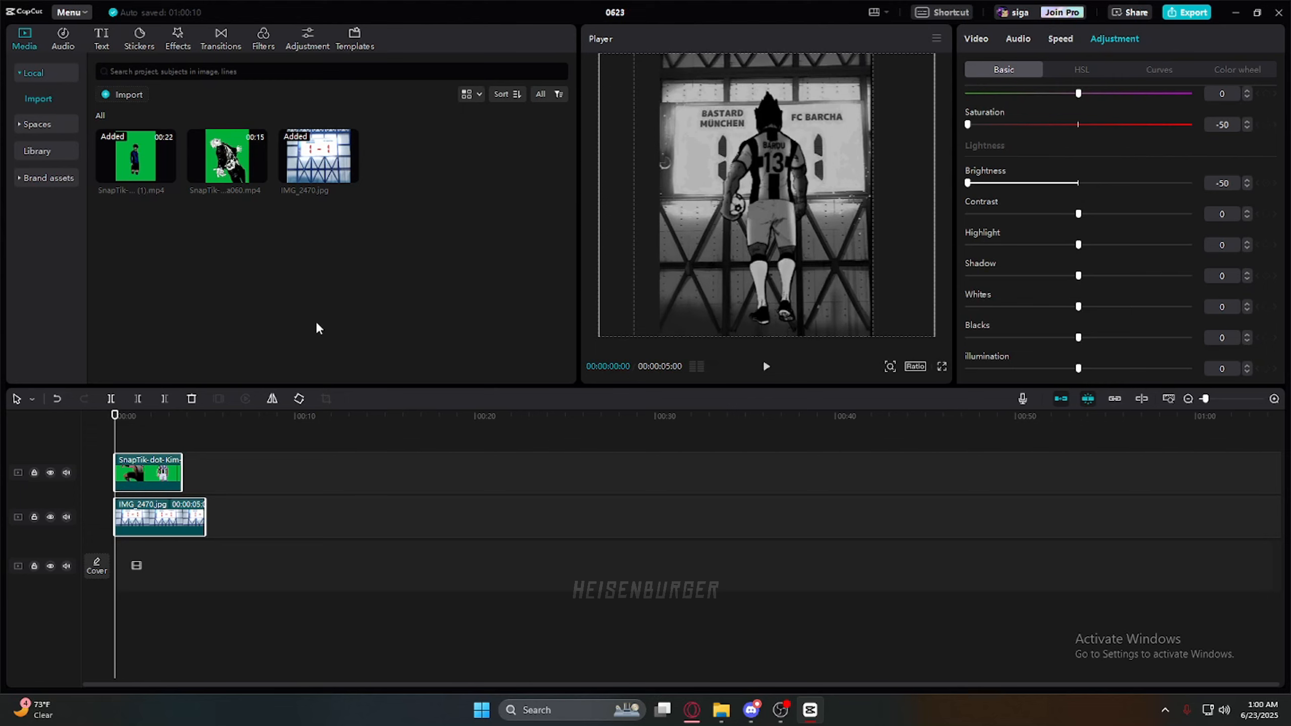
Step: Adjust the Whites of the background image, set the green-screen clip's Whites to -4, and play back the darkened composite
{"action": "left_click", "coordinate": [133, 465]}
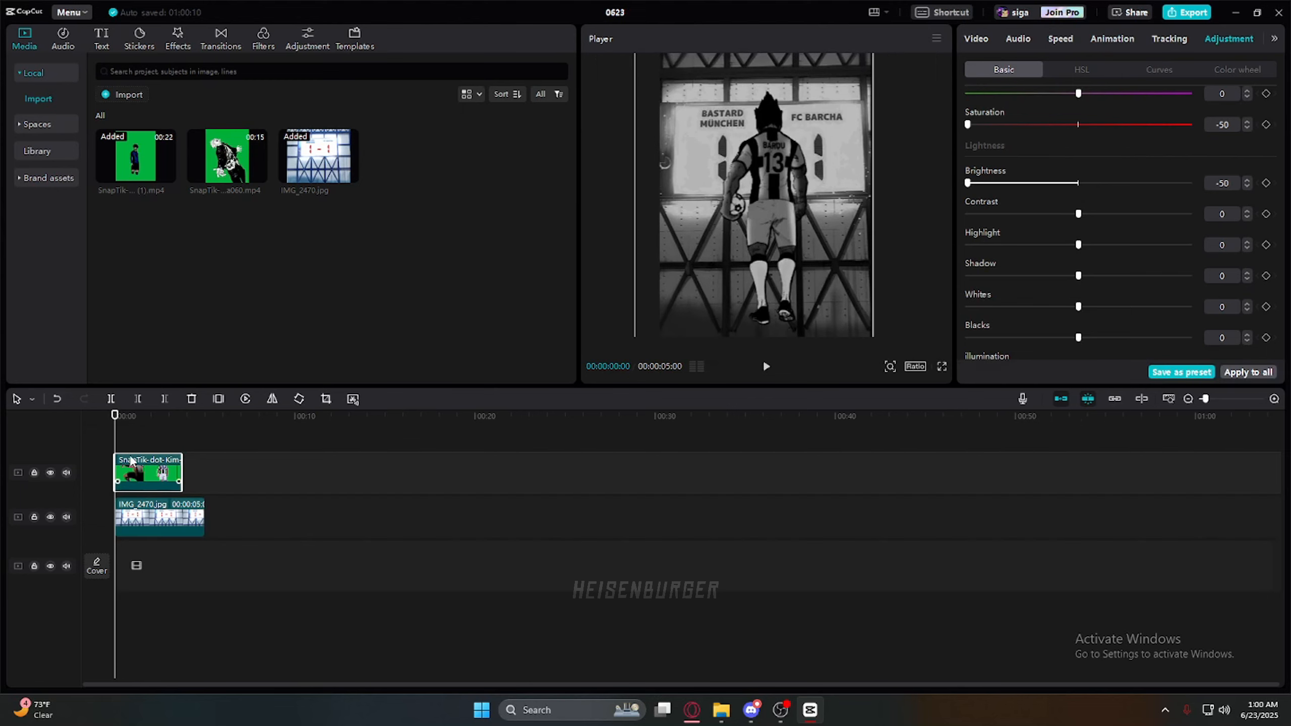
{"action": "left_click", "coordinate": [128, 437]}
{"action": "left_click", "coordinate": [112, 432]}
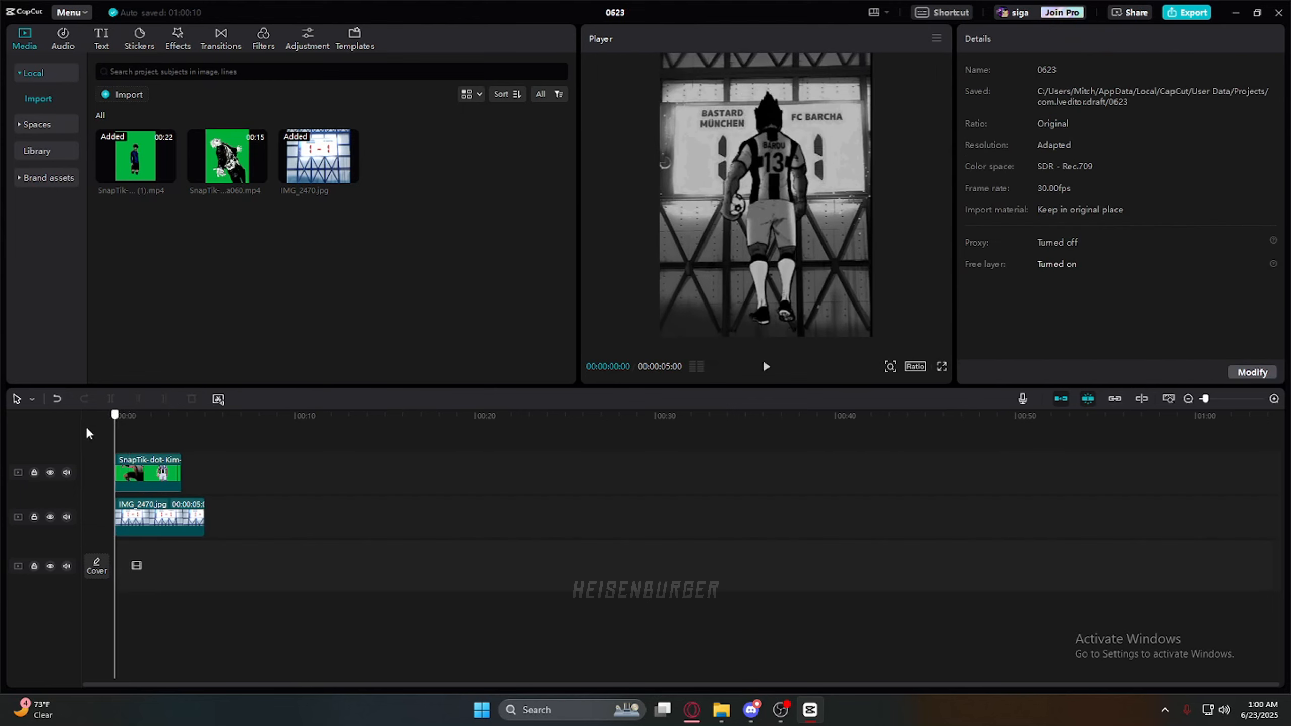
{"action": "left_click", "coordinate": [142, 473]}
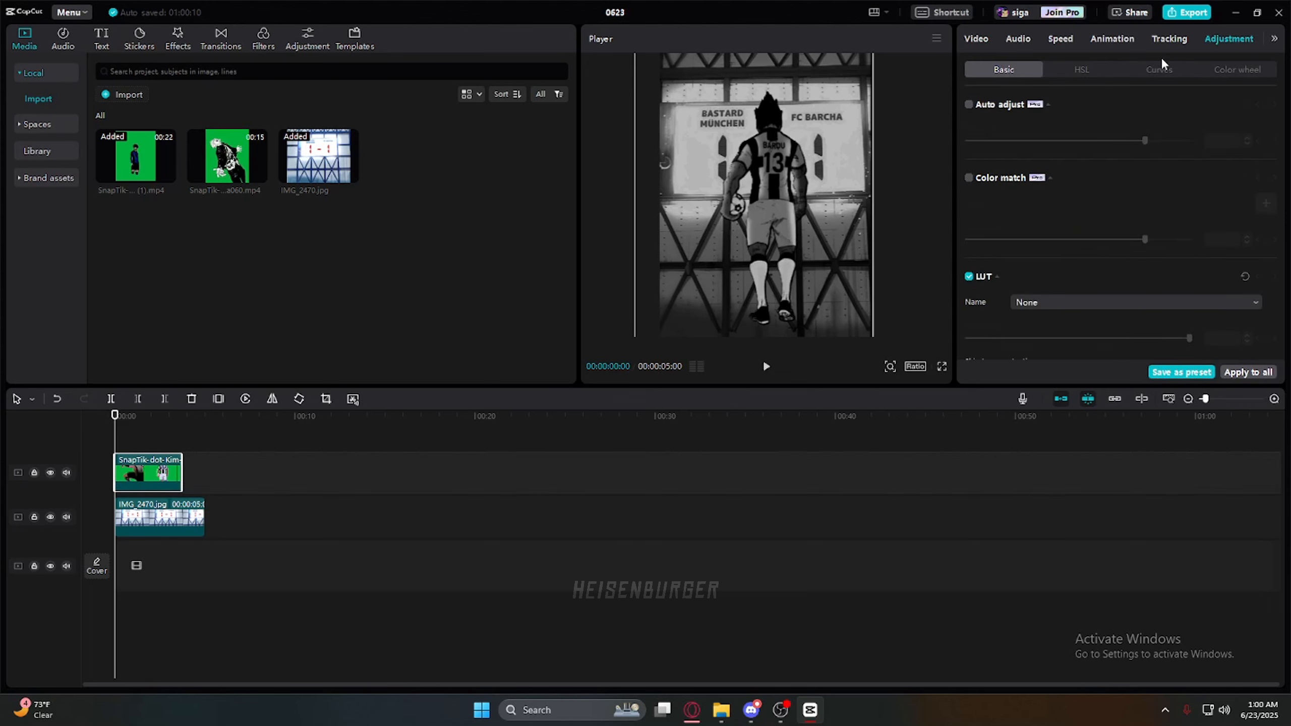
{"action": "left_click", "coordinate": [1169, 70]}
{"action": "left_click", "coordinate": [1017, 69]}
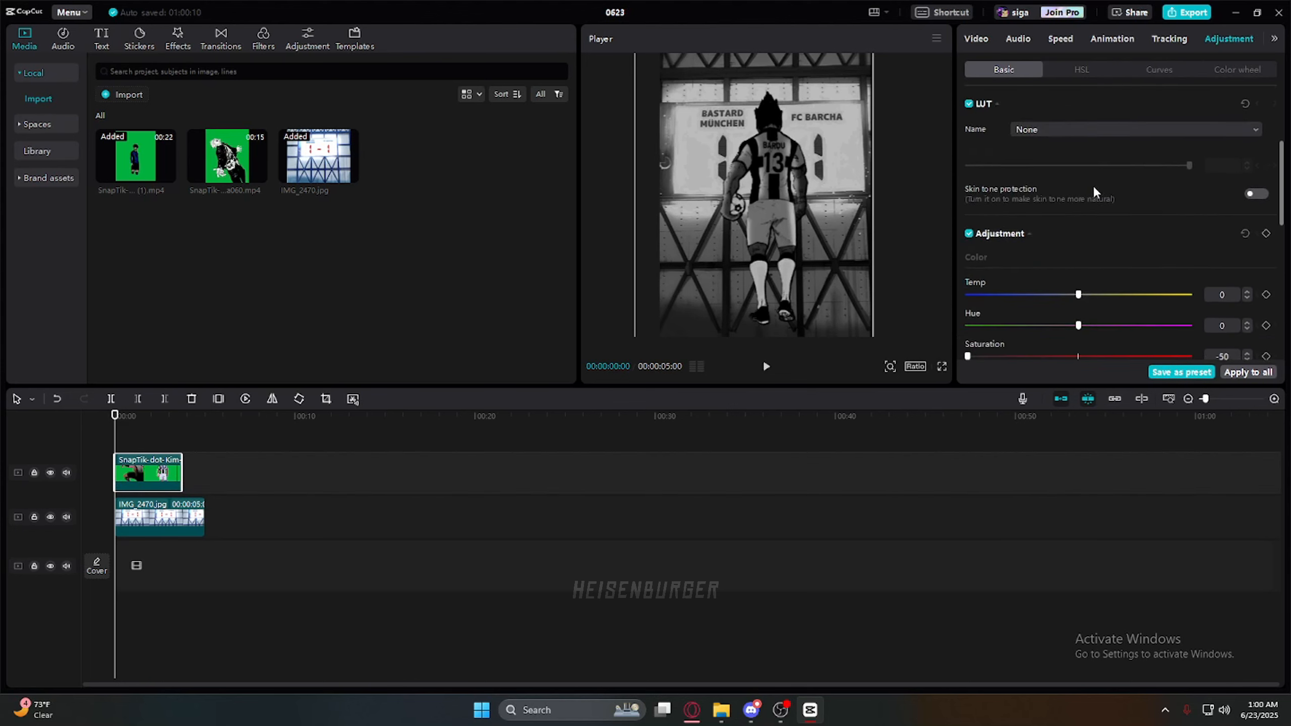
{"action": "scroll", "coordinate": [1093, 173], "scroll_direction": "down", "scroll_amount": 5}
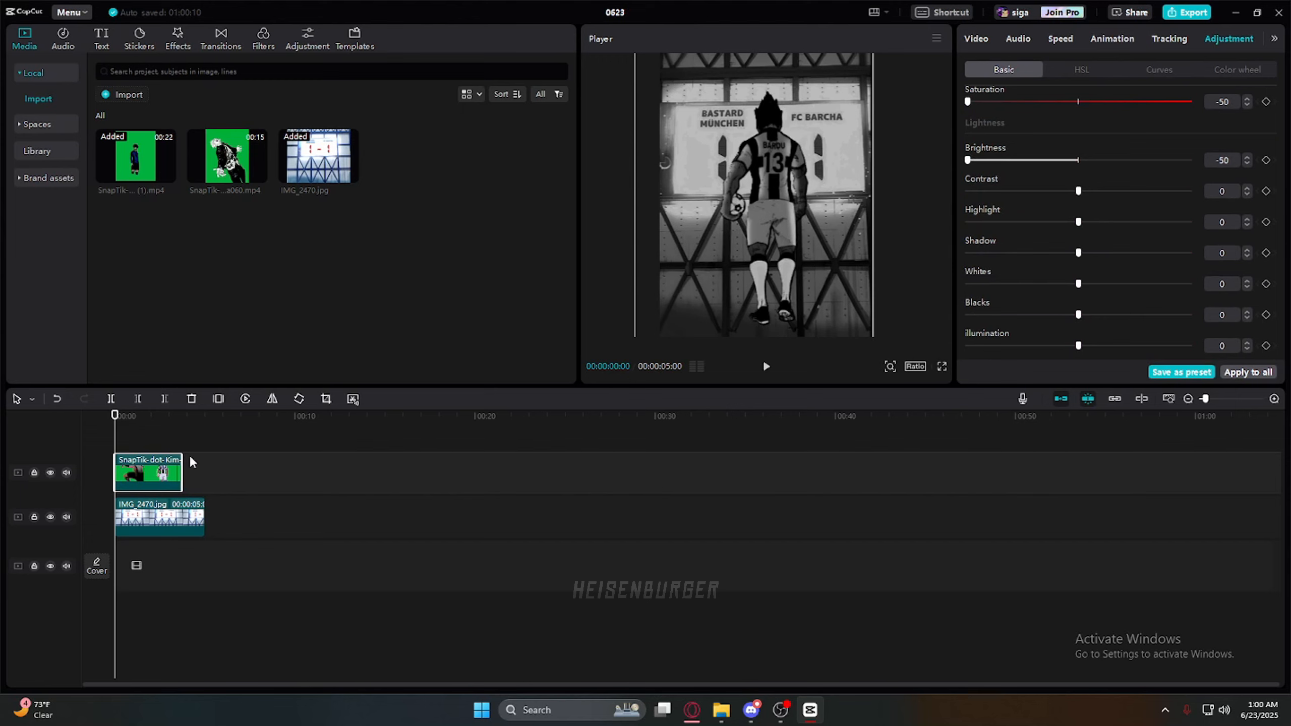
{"action": "left_click", "coordinate": [190, 529]}
{"action": "left_click_drag", "start_coordinate": [1077, 290], "coordinate": [1121, 287]}
{"action": "left_click", "coordinate": [153, 473]}
{"action": "left_click_drag", "start_coordinate": [1124, 285], "coordinate": [1070, 286]}
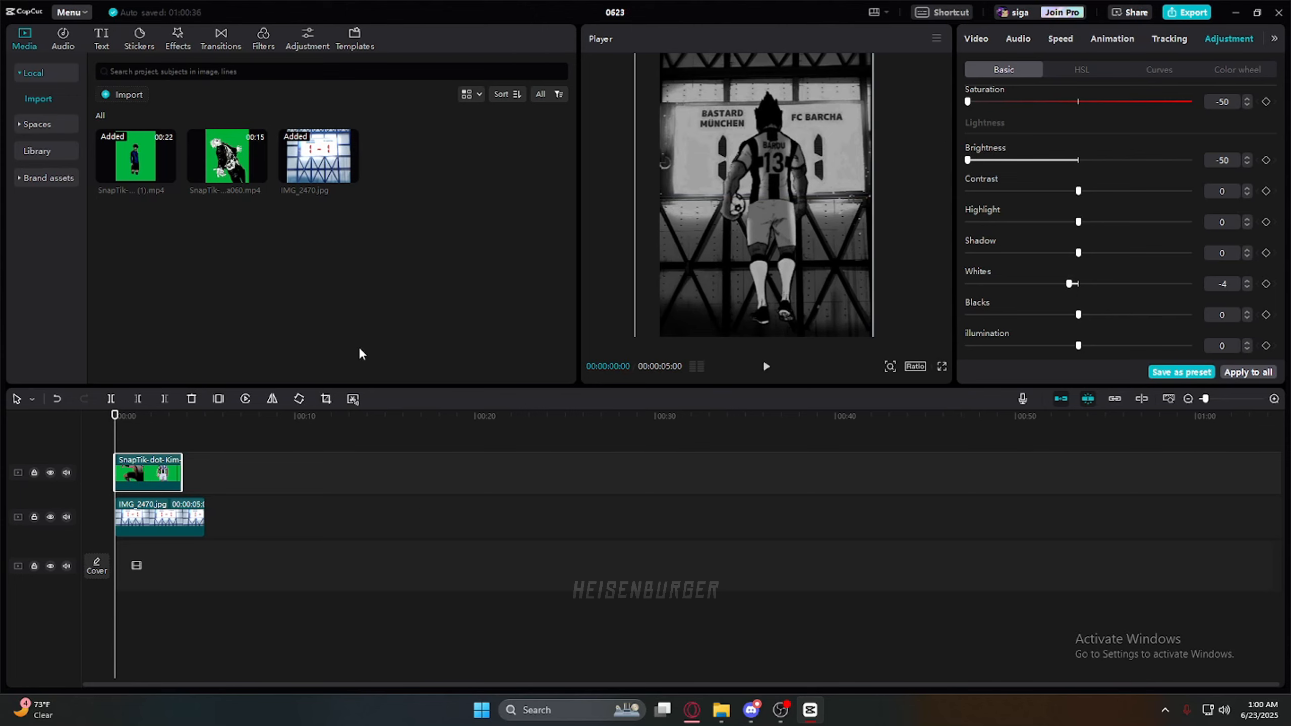
{"action": "key", "text": "space"}
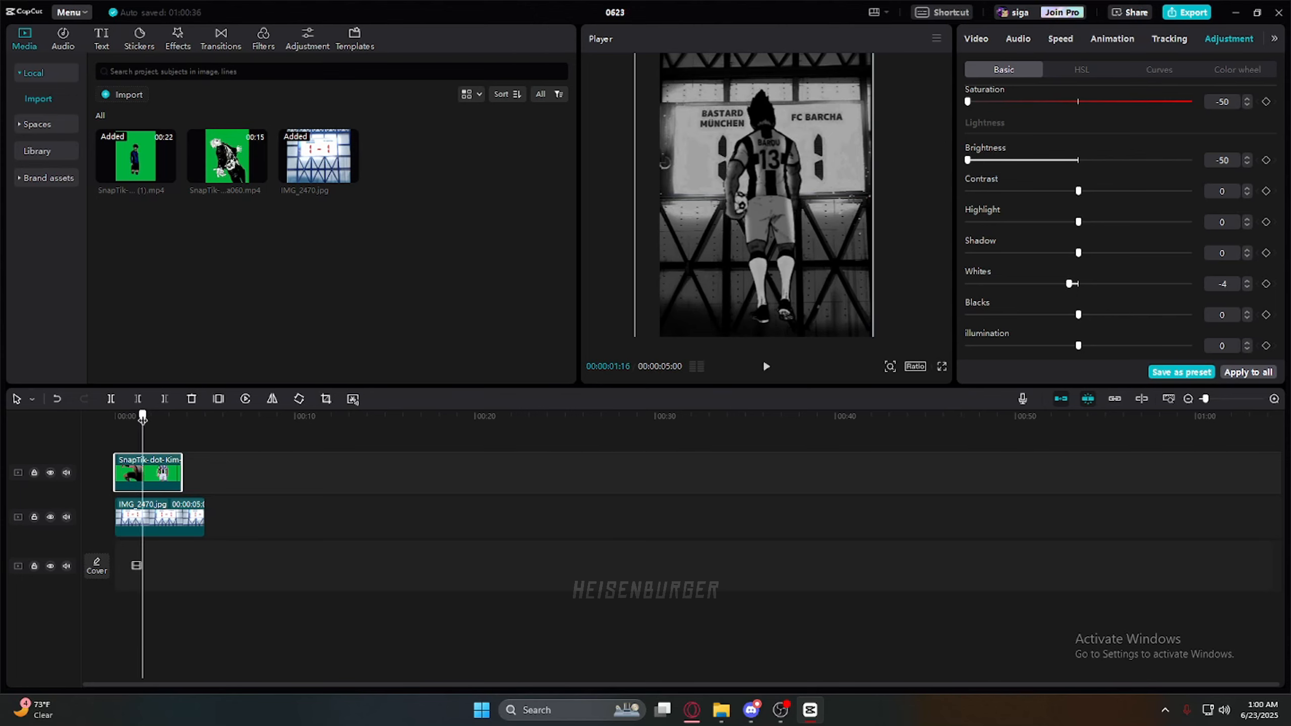
{"action": "key", "text": "space"}
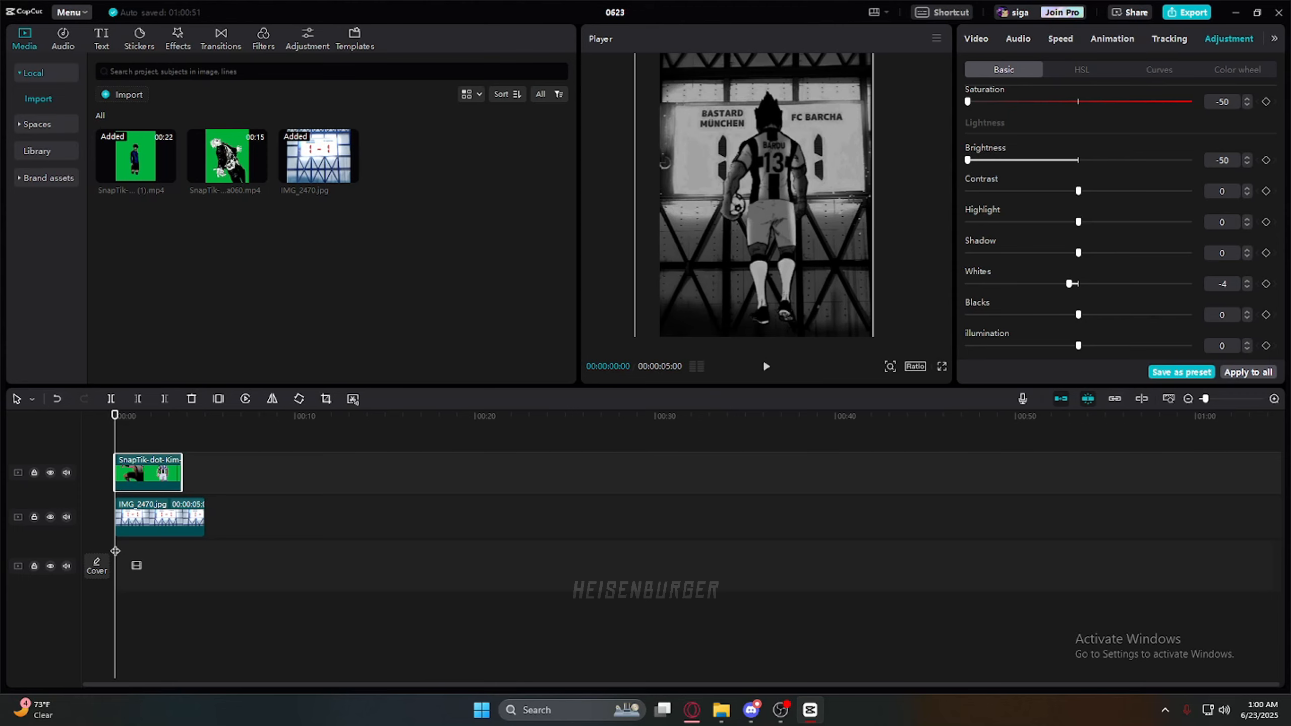
Step: Find SENTA CARA.mp3 in File Explorer and add it to the project timeline as an audio track from the start
{"action": "left_click", "coordinate": [721, 709]}
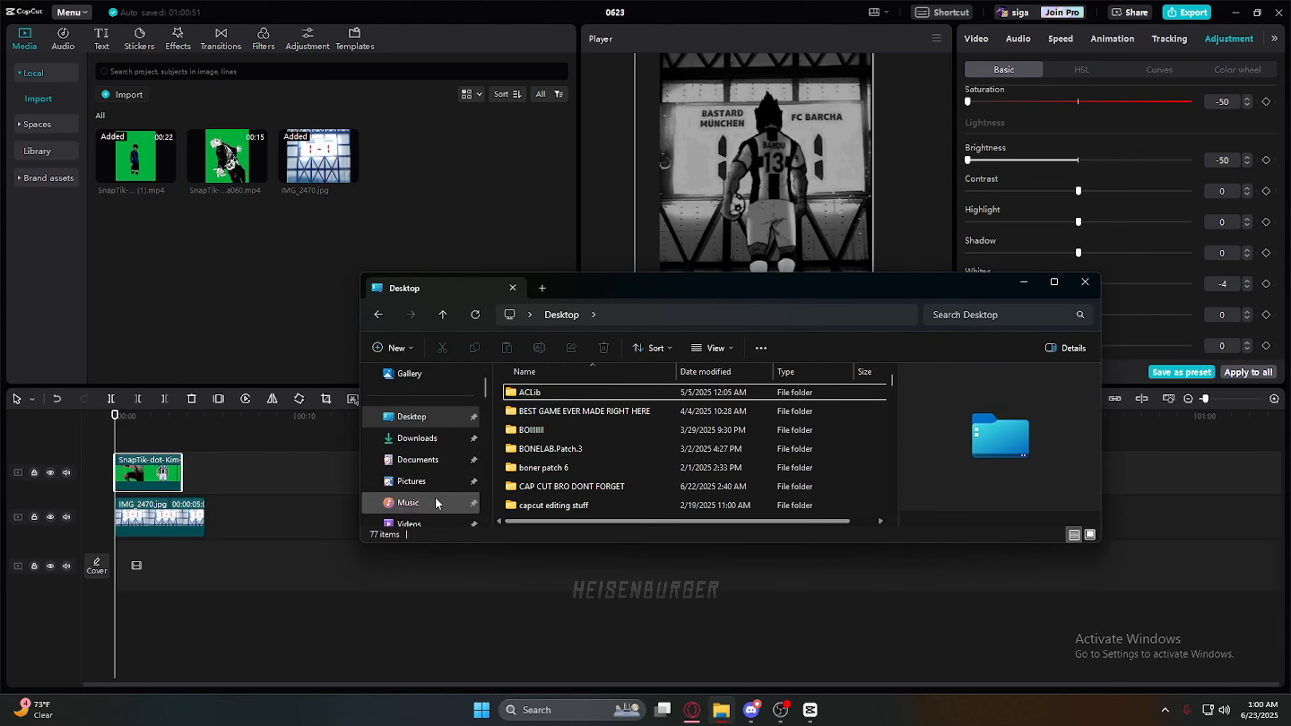
{"action": "left_click", "coordinate": [431, 439]}
{"action": "scroll", "coordinate": [600, 452], "scroll_direction": "down", "scroll_amount": 5}
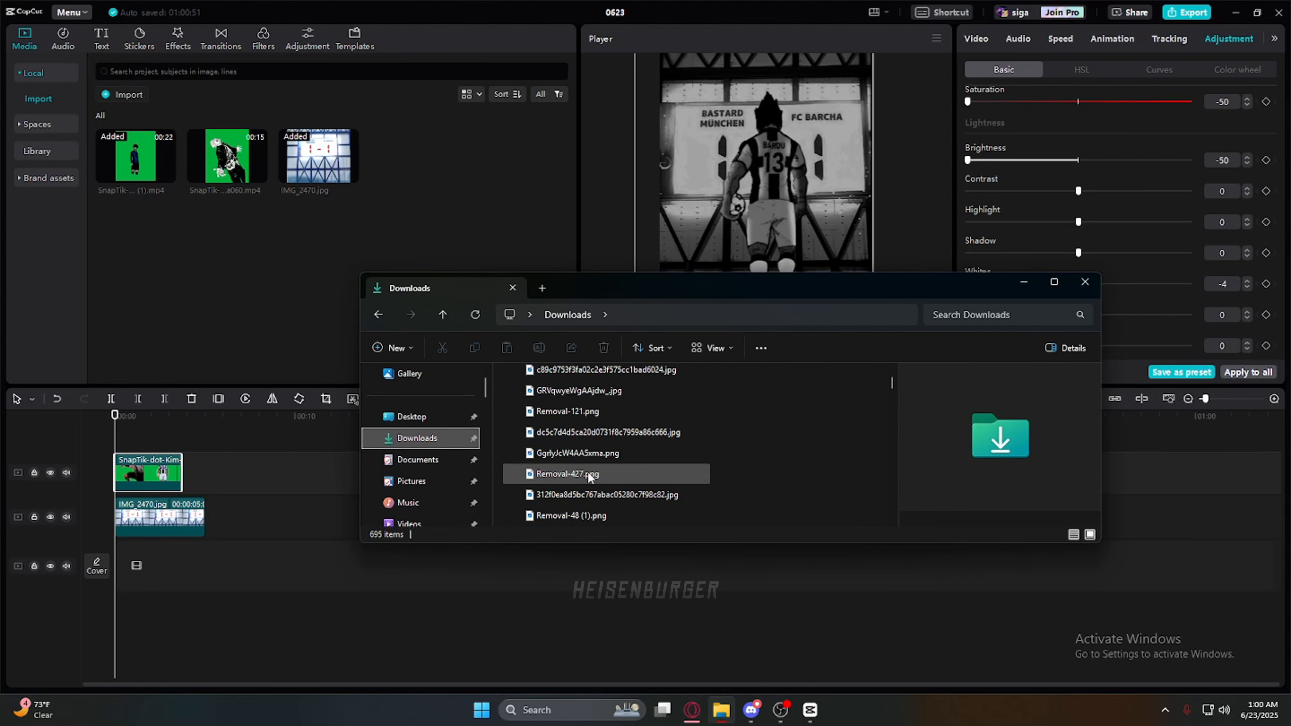
{"action": "scroll", "coordinate": [630, 429], "scroll_direction": "up", "scroll_amount": 10}
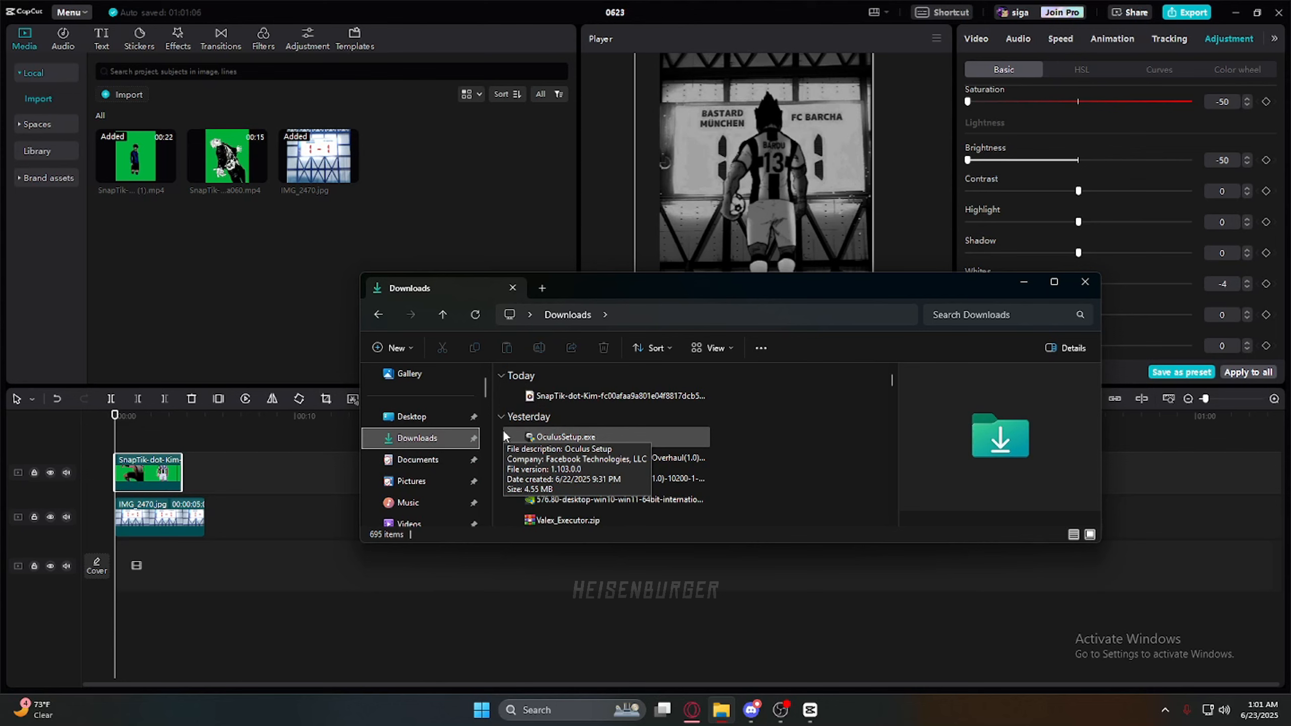
{"action": "scroll", "coordinate": [673, 421], "scroll_direction": "down", "scroll_amount": 8}
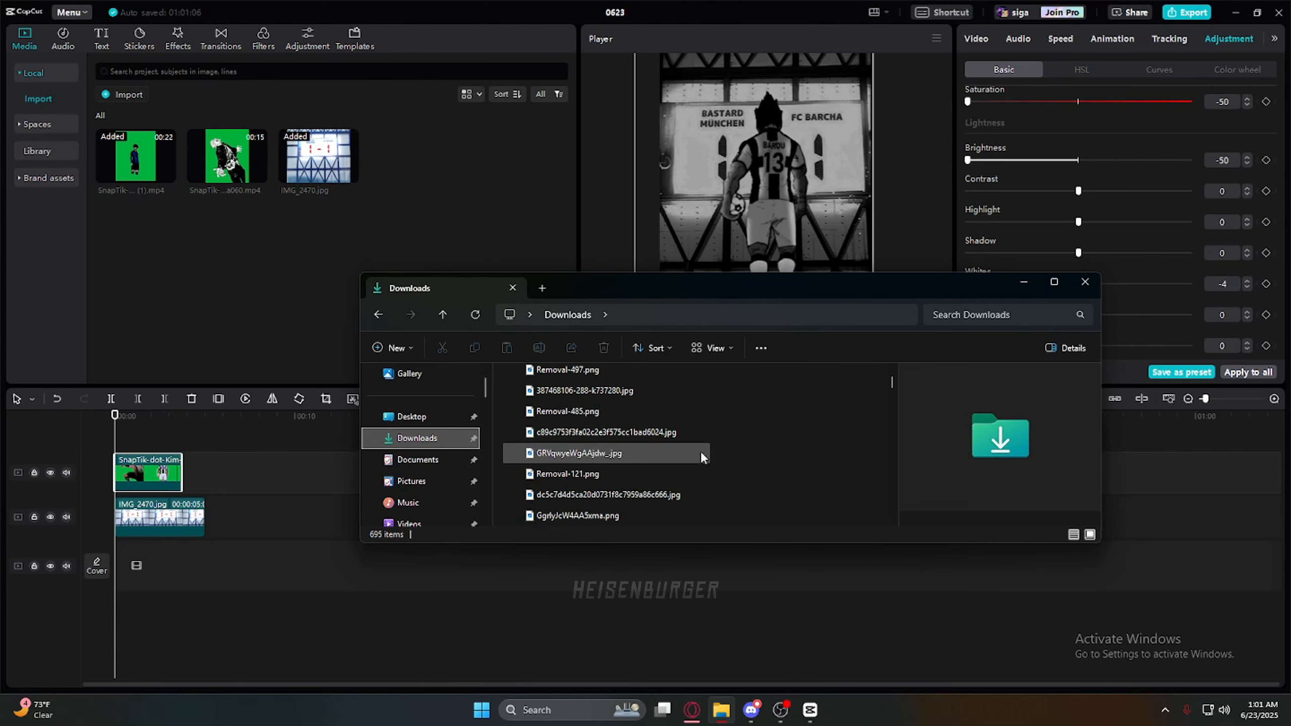
{"action": "scroll", "coordinate": [700, 456], "scroll_direction": "down", "scroll_amount": 5}
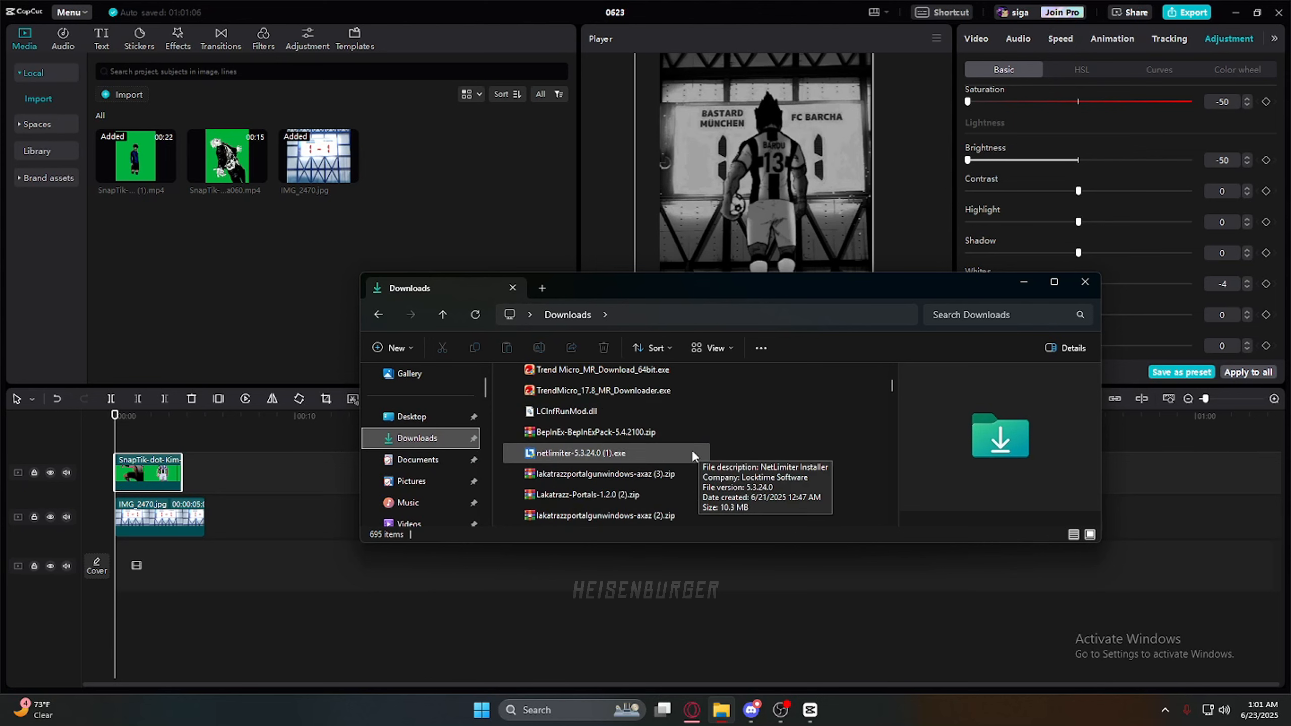
{"action": "scroll", "coordinate": [680, 432], "scroll_direction": "up", "scroll_amount": 4}
{"action": "left_click", "coordinate": [615, 412]}
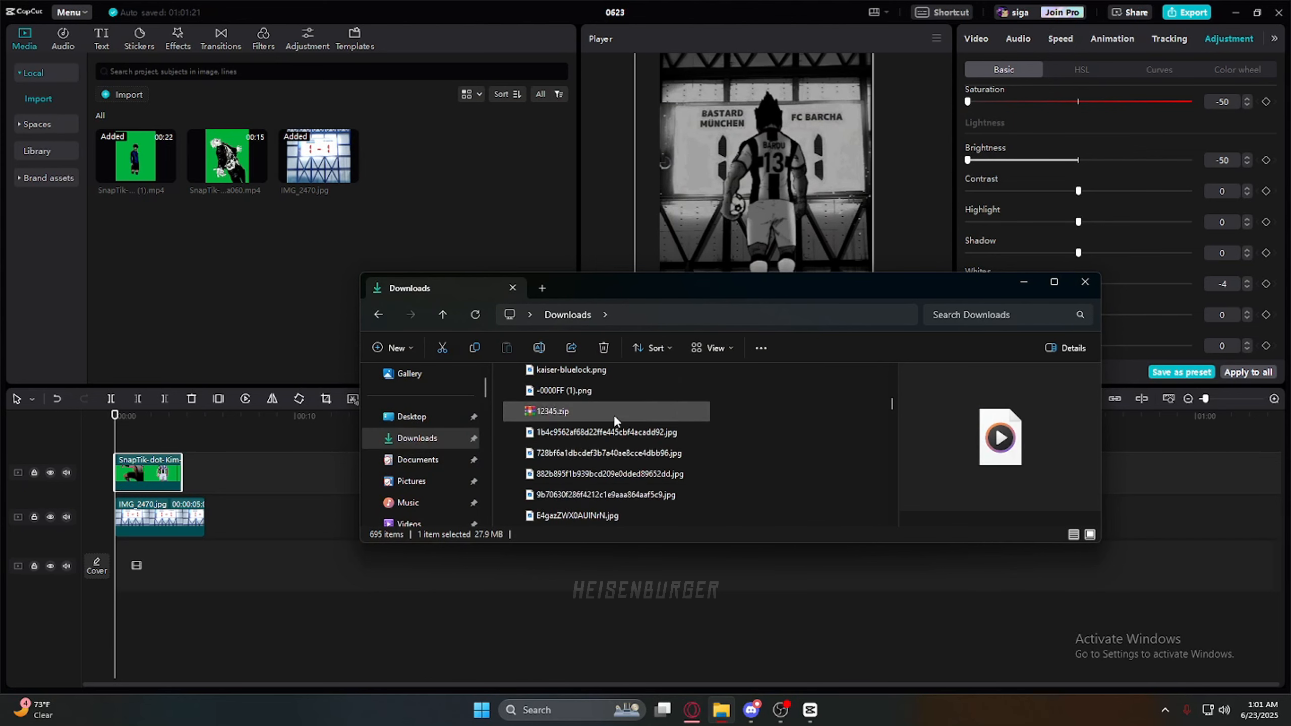
{"action": "scroll", "coordinate": [612, 415], "scroll_direction": "down", "scroll_amount": 3}
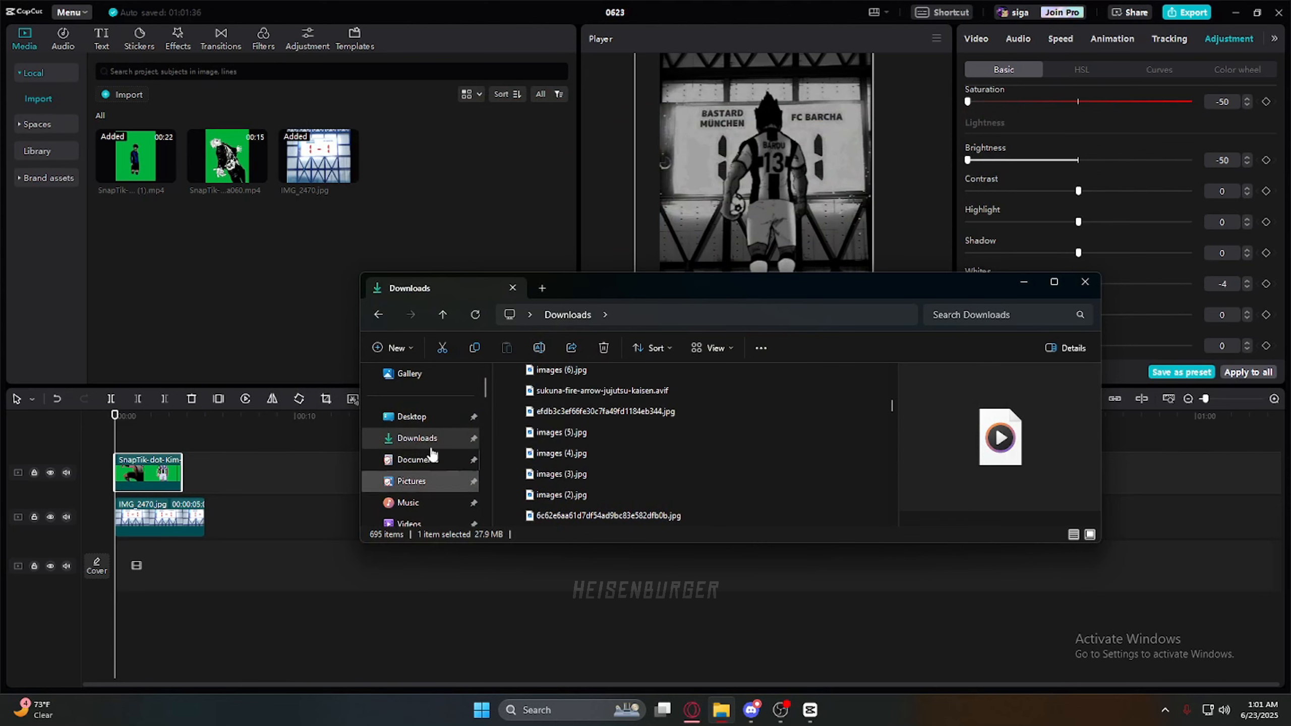
{"action": "scroll", "coordinate": [651, 448], "scroll_direction": "down", "scroll_amount": 5}
{"action": "left_click_drag", "start_coordinate": [707, 430], "coordinate": [365, 566]}
Step: Play the timeline to listen to the SENTA CARA.mp3 track
{"action": "left_click", "coordinate": [123, 571]}
{"action": "left_click", "coordinate": [154, 571]}
{"action": "left_click", "coordinate": [176, 571]}
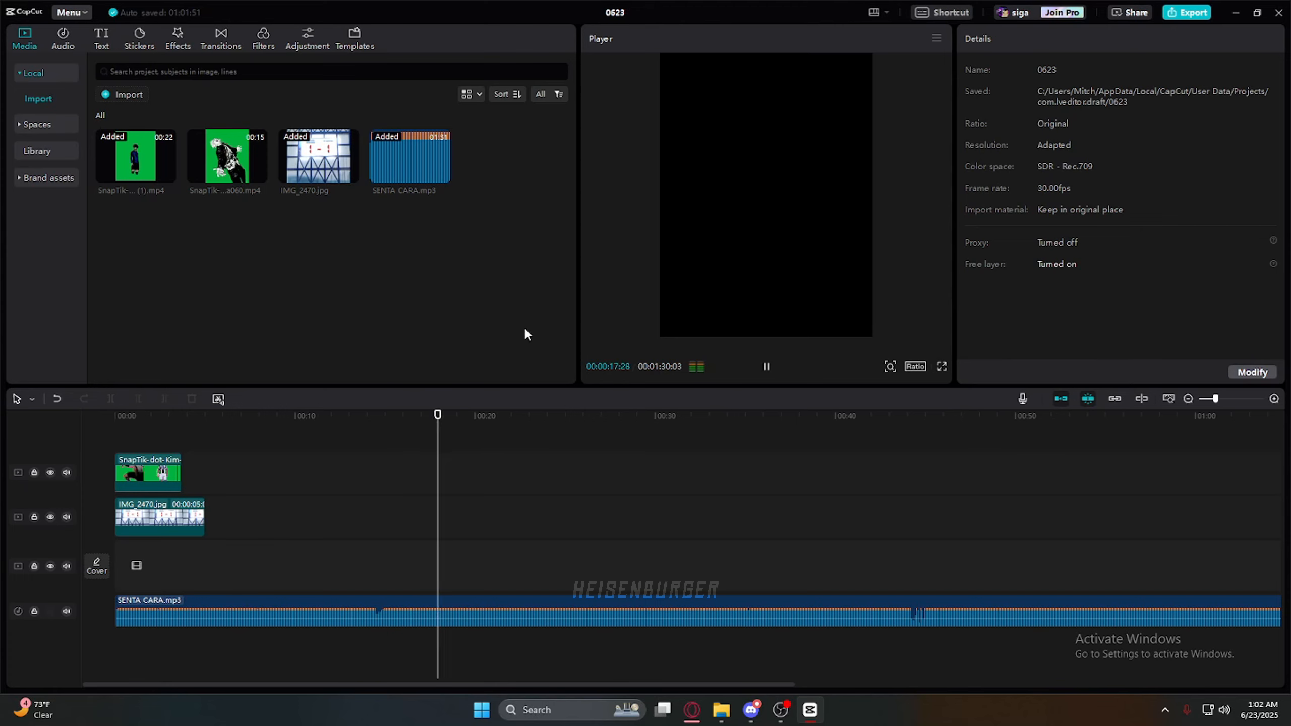
{"action": "key", "text": "space"}
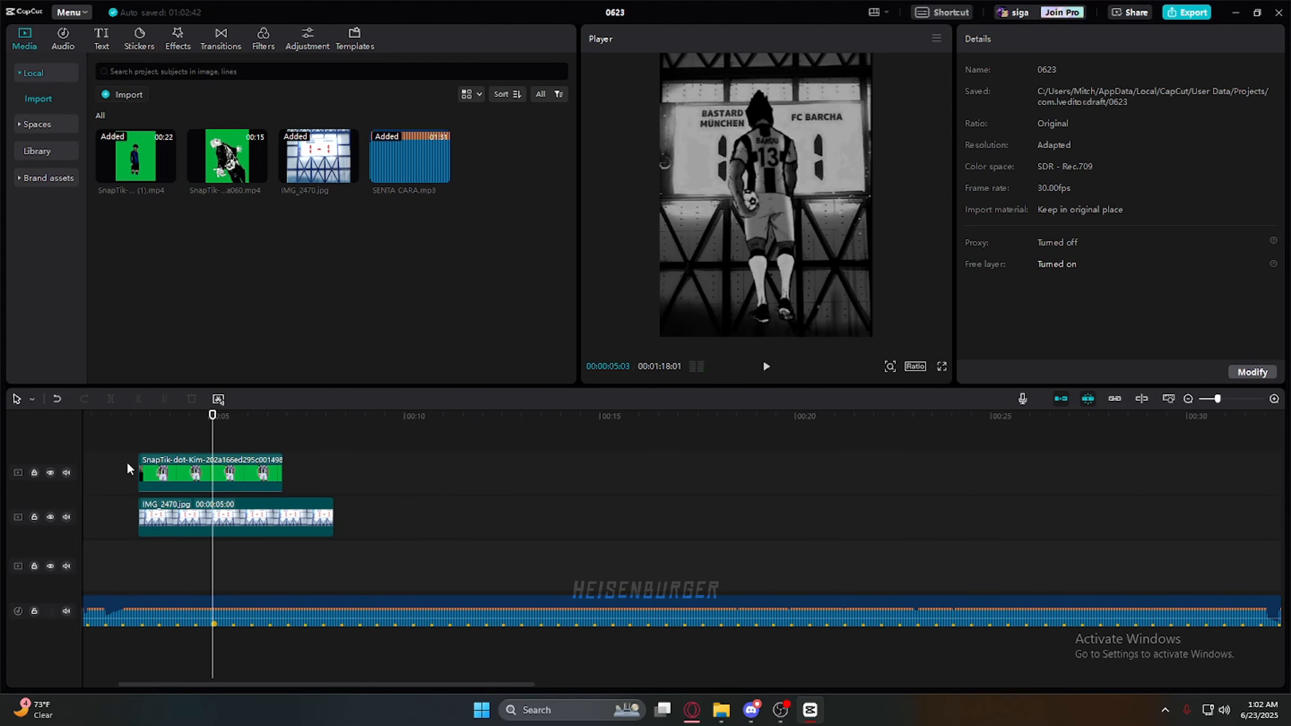
Step: Move the playhead to the start of the clips and trim IMG_2470.jpg to end with the green-screen clip
{"action": "left_click", "coordinate": [127, 429]}
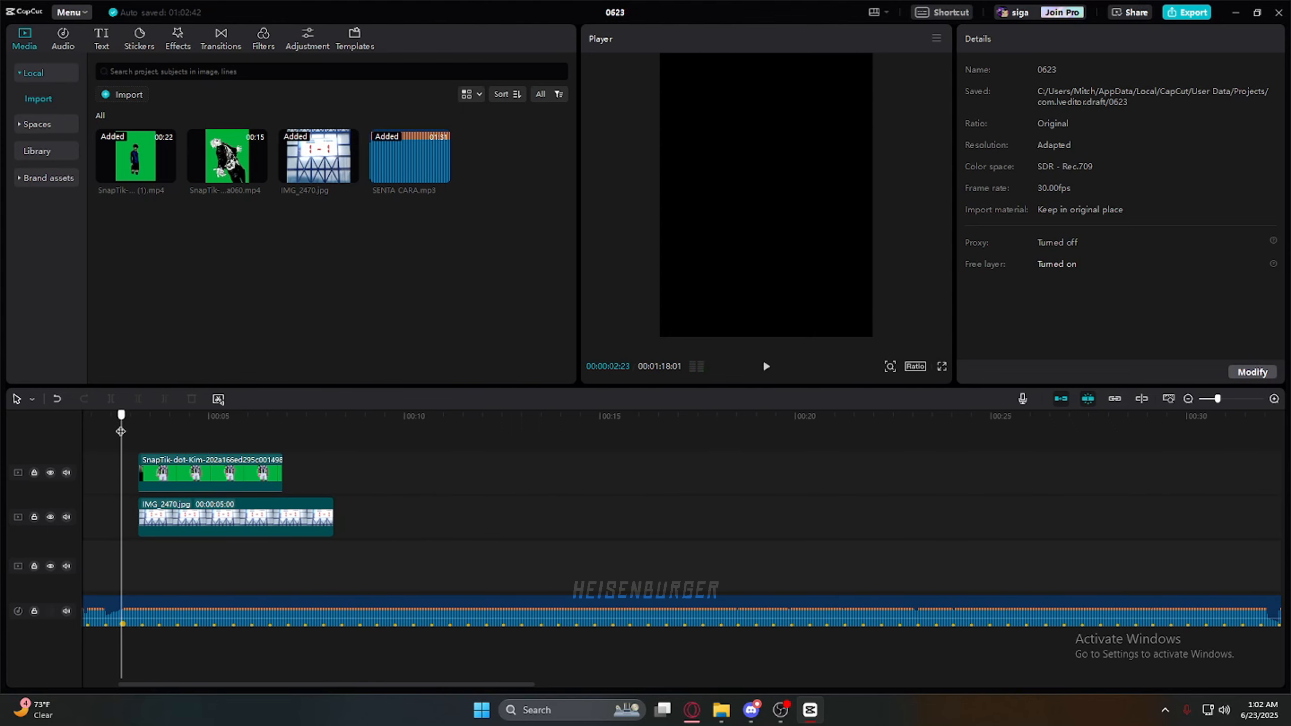
{"action": "scroll", "coordinate": [128, 431], "scroll_direction": "up", "scroll_amount": 2}
{"action": "left_click_drag", "start_coordinate": [128, 430], "coordinate": [240, 442]}
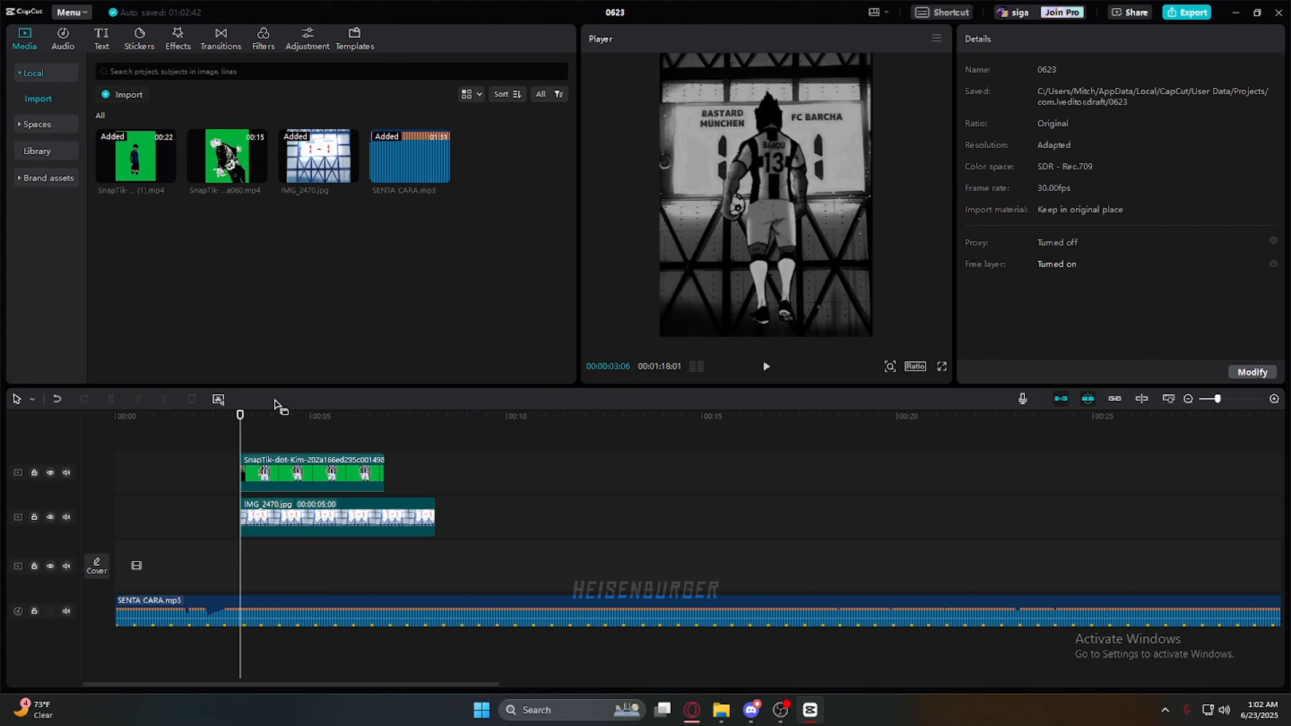
{"action": "left_click", "coordinate": [336, 475]}
{"action": "left_click", "coordinate": [412, 519]}
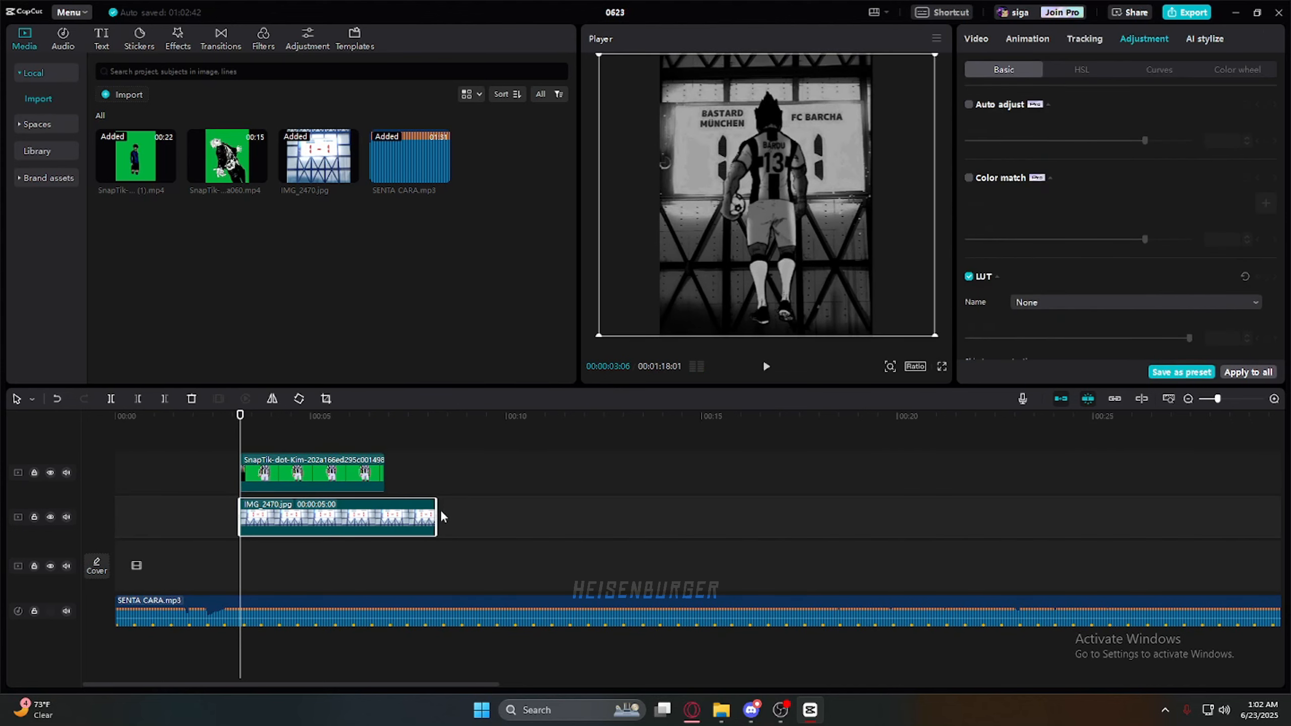
{"action": "left_click_drag", "start_coordinate": [436, 511], "coordinate": [385, 507]}
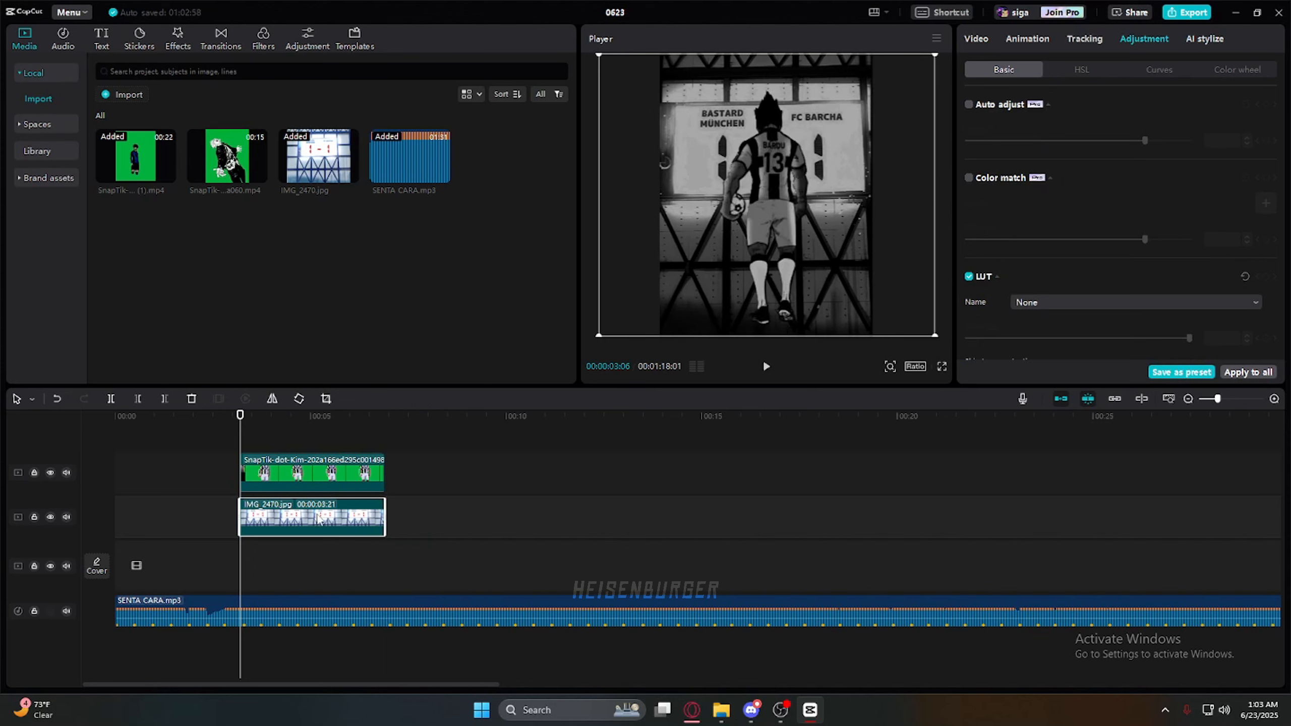
Step: Move the green-screen clip and IMG_2470.jpg together slightly later on the timeline so both start at 00:00:03:08
{"action": "left_click", "coordinate": [323, 467]}
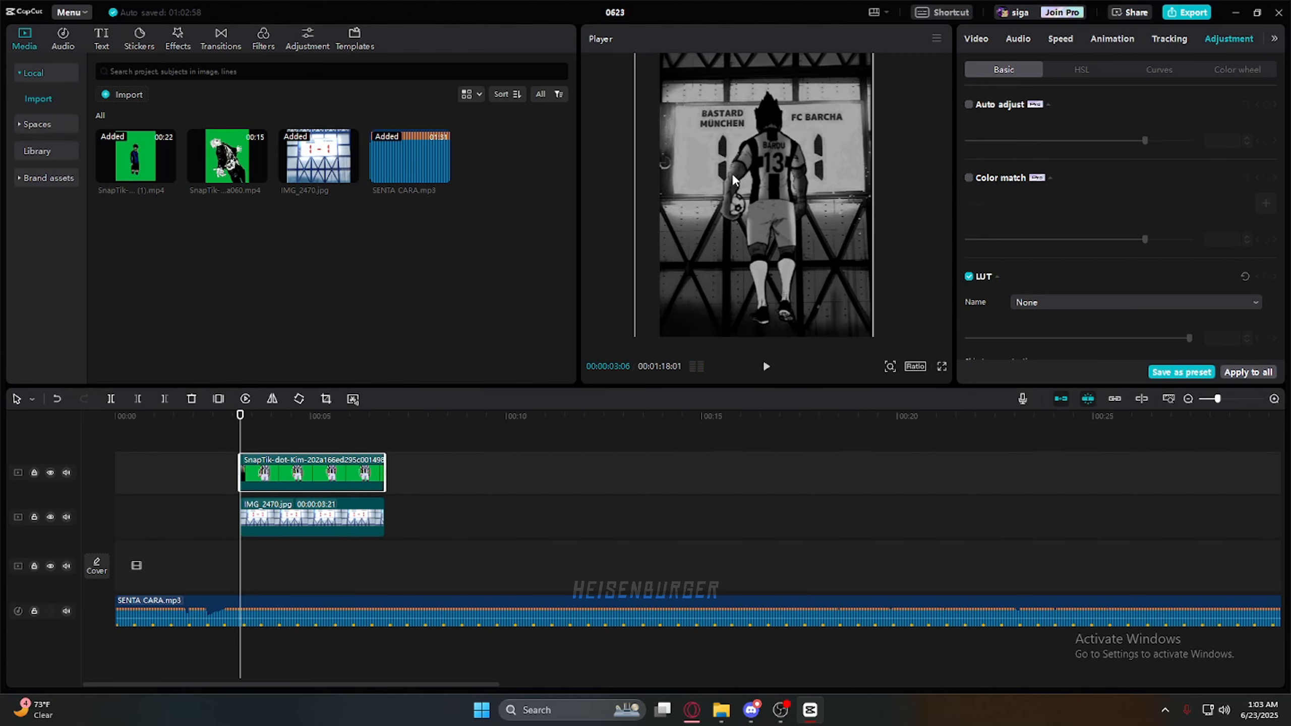
{"action": "left_click", "coordinate": [976, 41]}
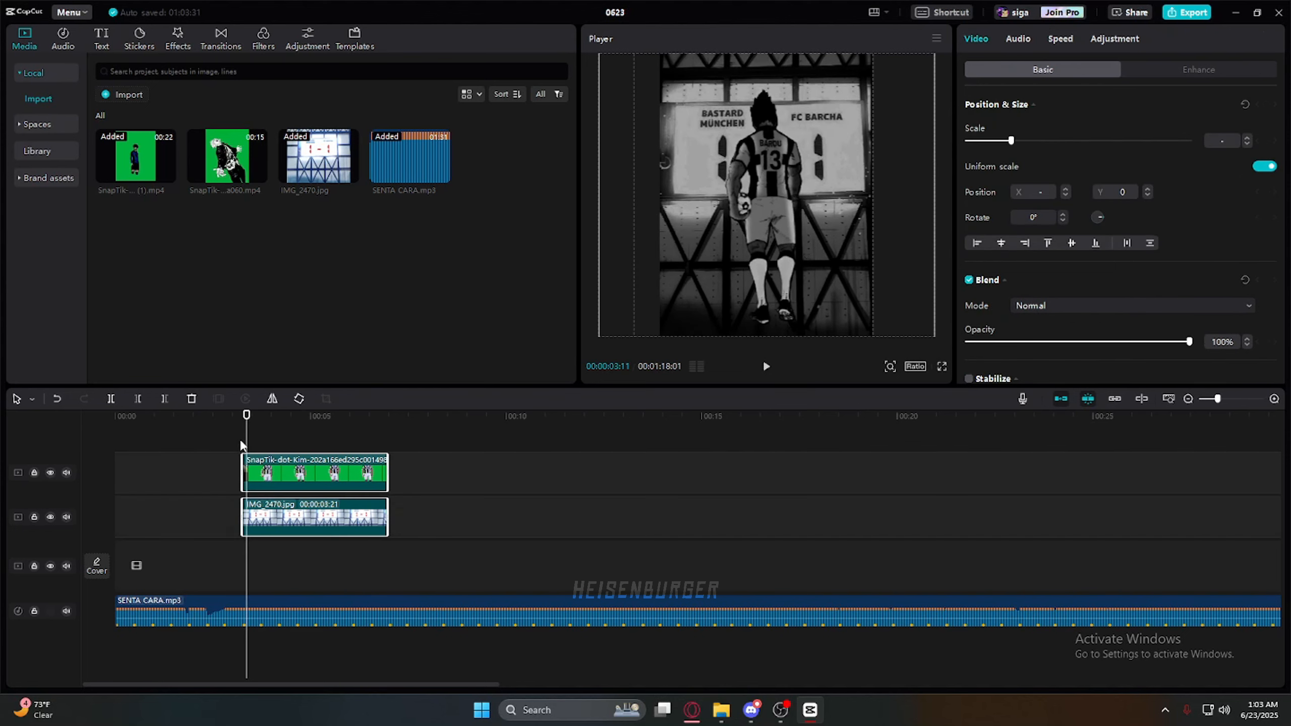
{"action": "left_click_drag", "start_coordinate": [244, 448], "coordinate": [245, 448]}
{"action": "left_click", "coordinate": [270, 438]}
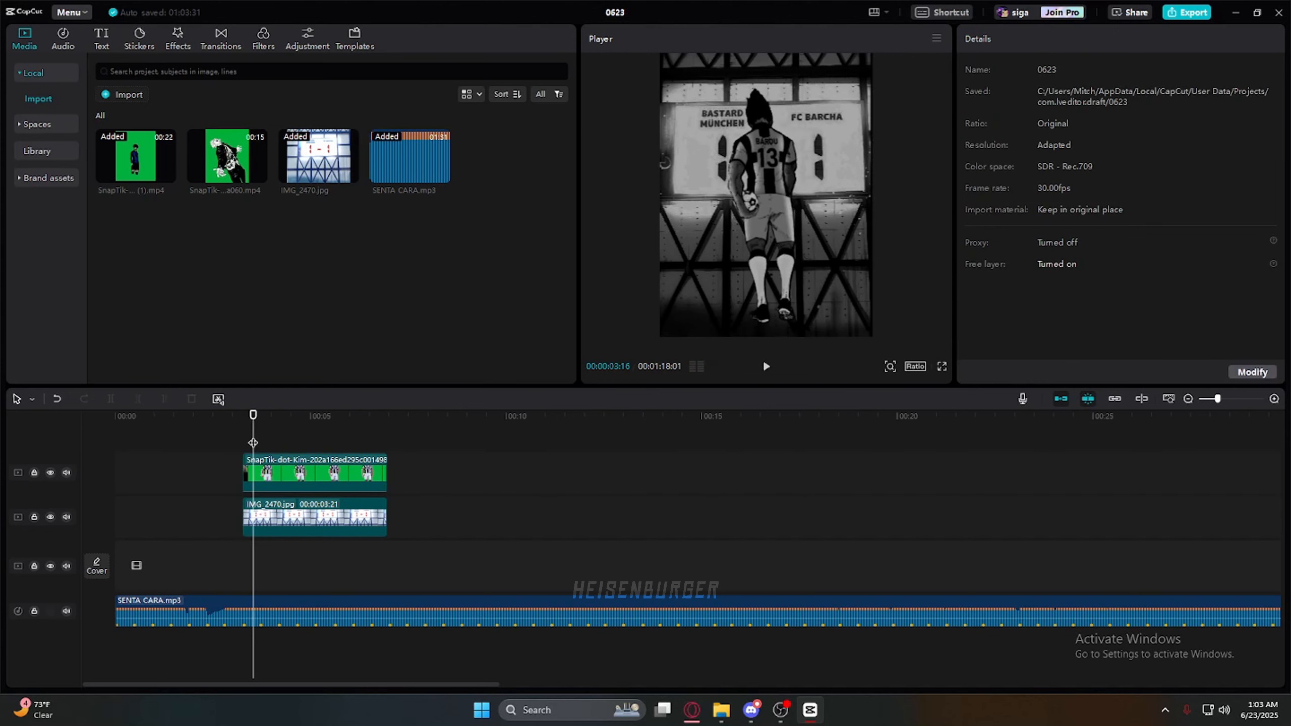
Step: Keyframe the green-screen clip's Scale at the clip's start and set it to 130% on the next beat, at 00:00:03:21
{"action": "left_click", "coordinate": [272, 472]}
{"action": "left_click", "coordinate": [1267, 140]}
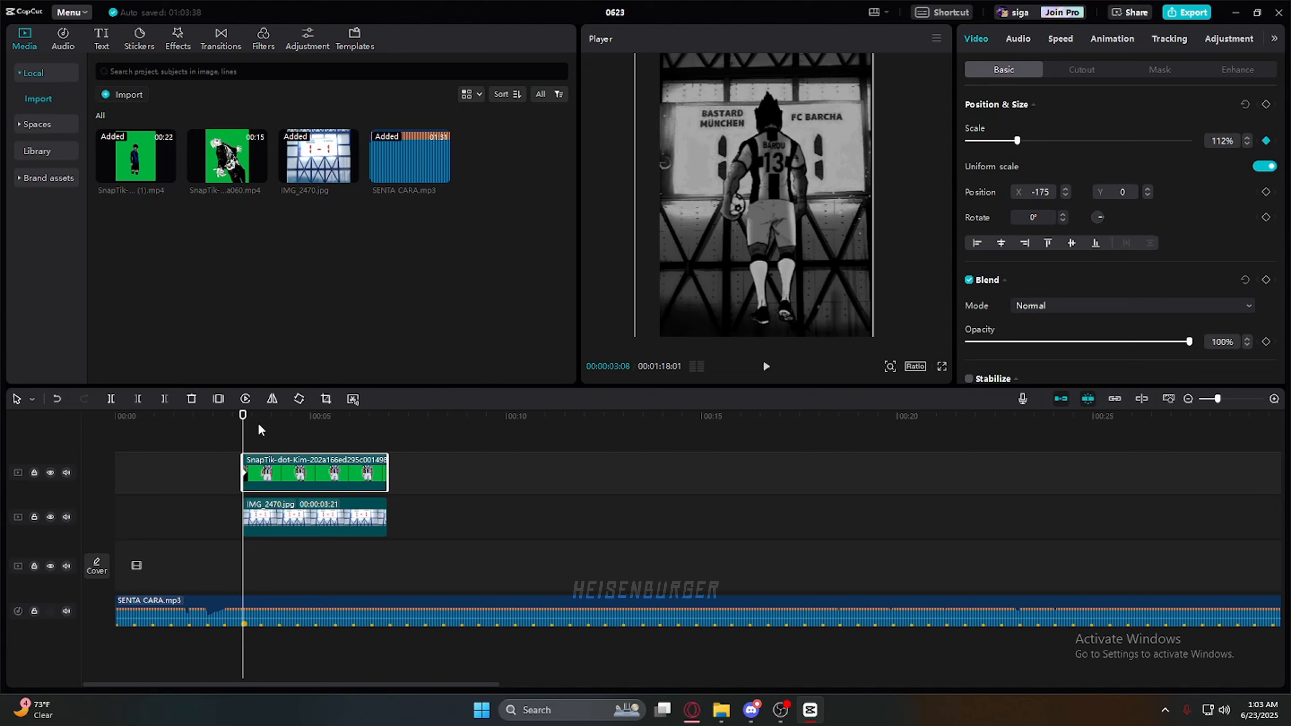
{"action": "left_click_drag", "start_coordinate": [243, 431], "coordinate": [260, 430]}
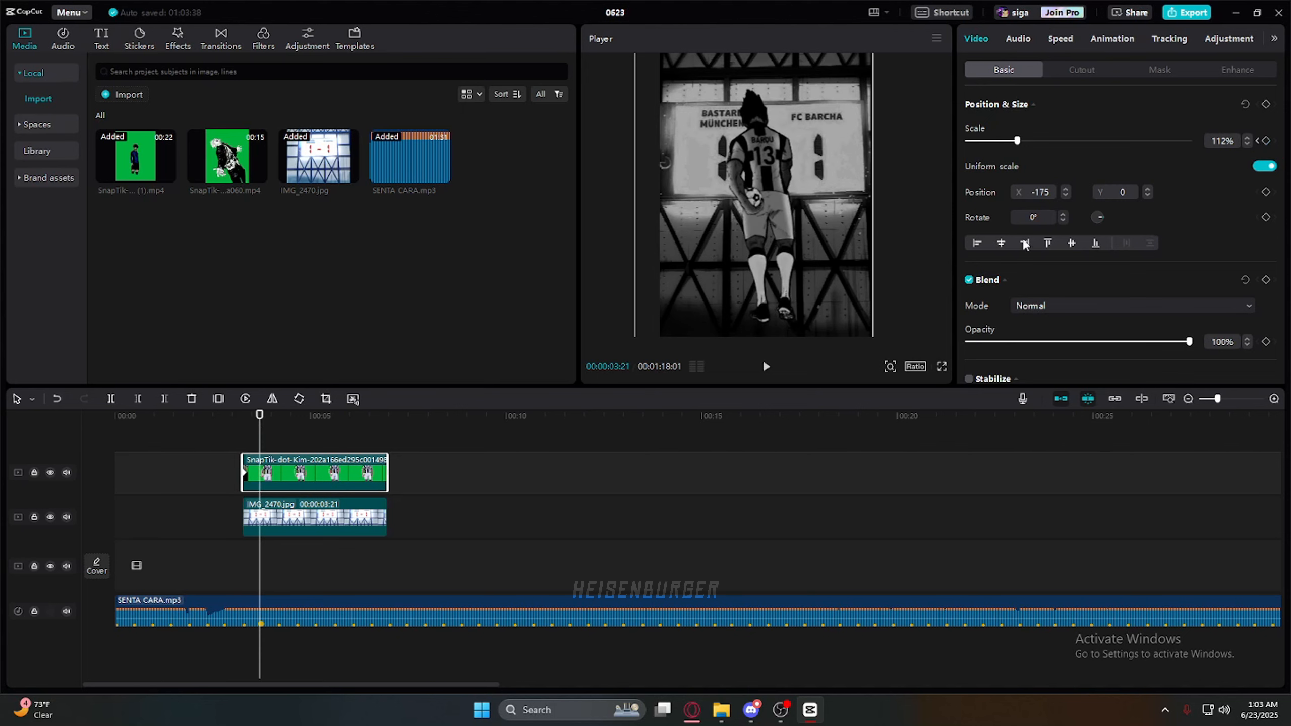
{"action": "left_click_drag", "start_coordinate": [1019, 145], "coordinate": [1025, 147]}
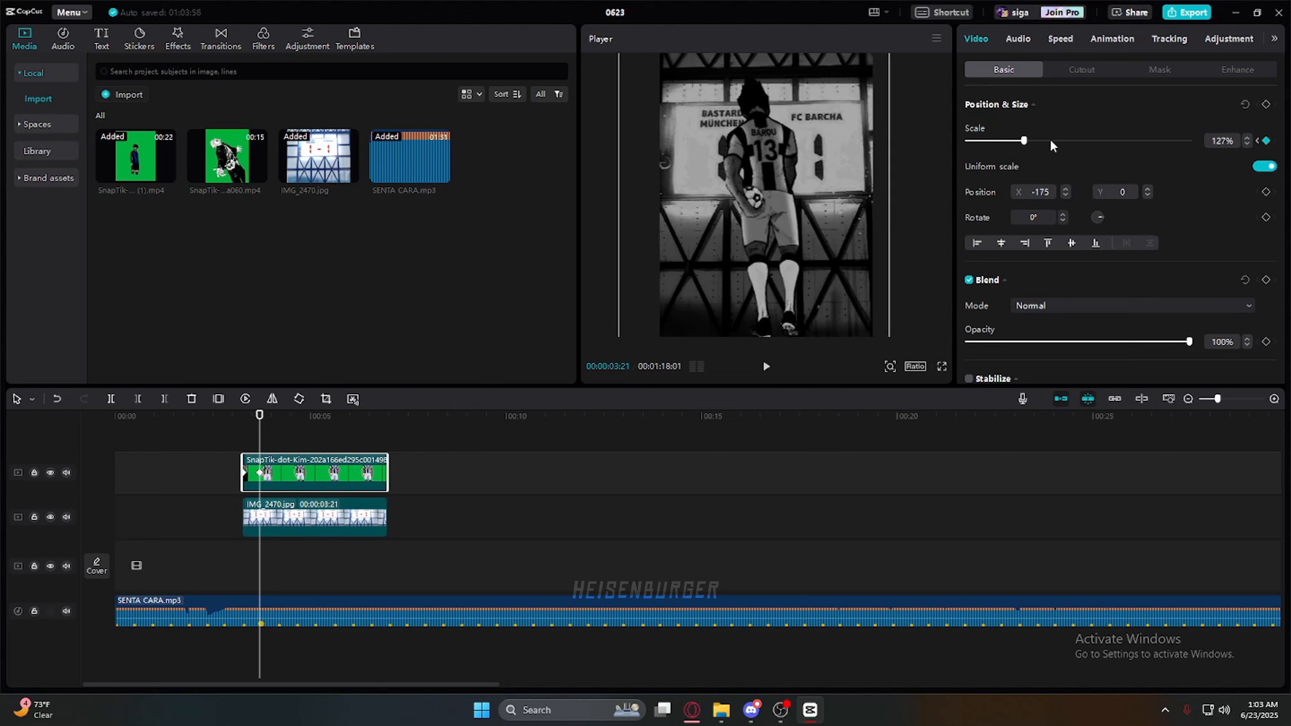
{"action": "left_click", "coordinate": [1226, 138]}
{"action": "type", "text": "130"}
{"action": "key", "text": "Return"}
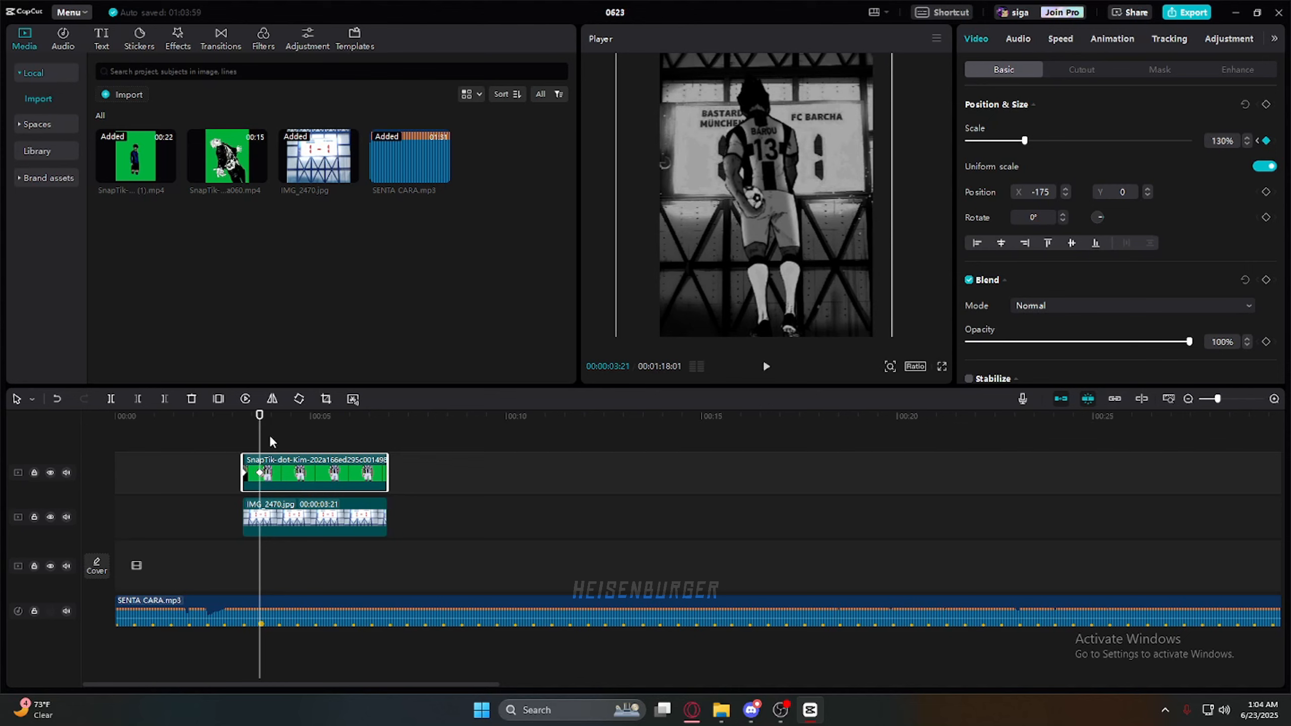
Step: Set the green-screen clip's Scale to 112% on the following beat, at 00:00:04:05
{"action": "mouse_move", "coordinate": [254, 440]}
{"action": "left_mouse_down"}
{"action": "mouse_move", "coordinate": [242, 440]}
{"action": "mouse_move", "coordinate": [275, 441]}
{"action": "left_mouse_up"}
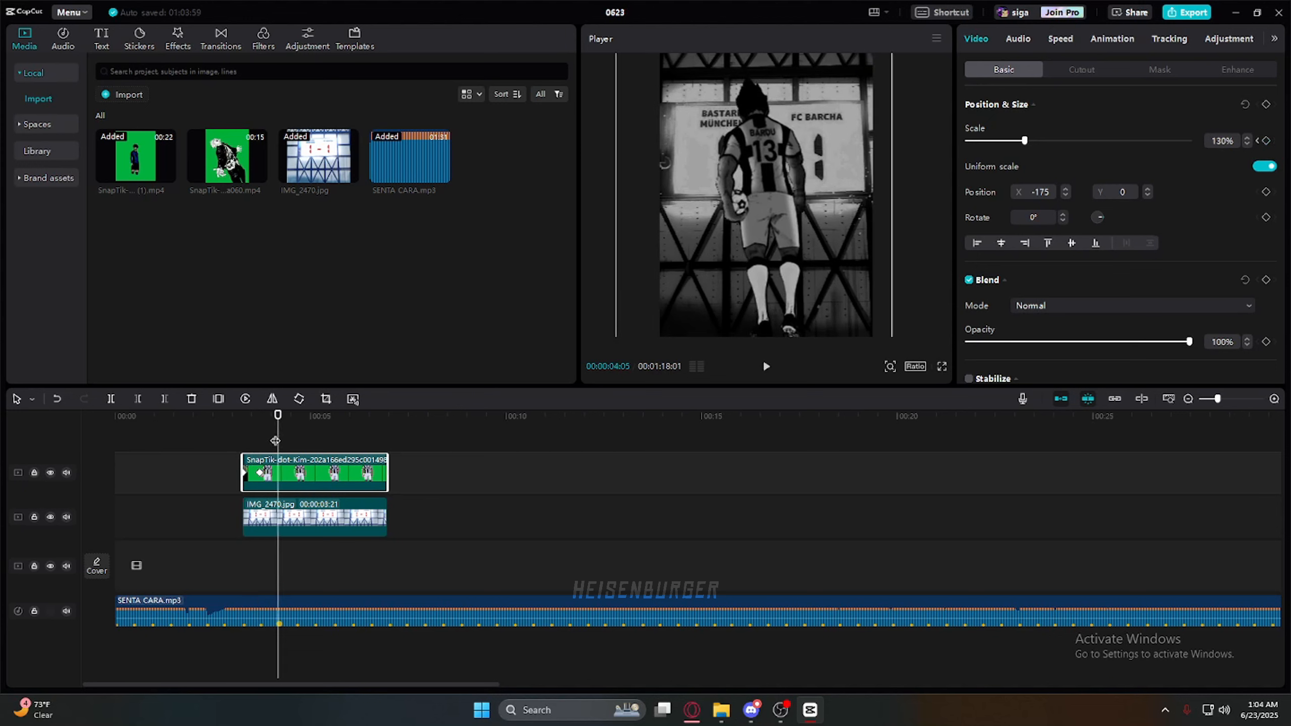
{"action": "left_click", "coordinate": [1230, 138]}
{"action": "type", "text": "12"}
{"action": "key", "text": "Return"}
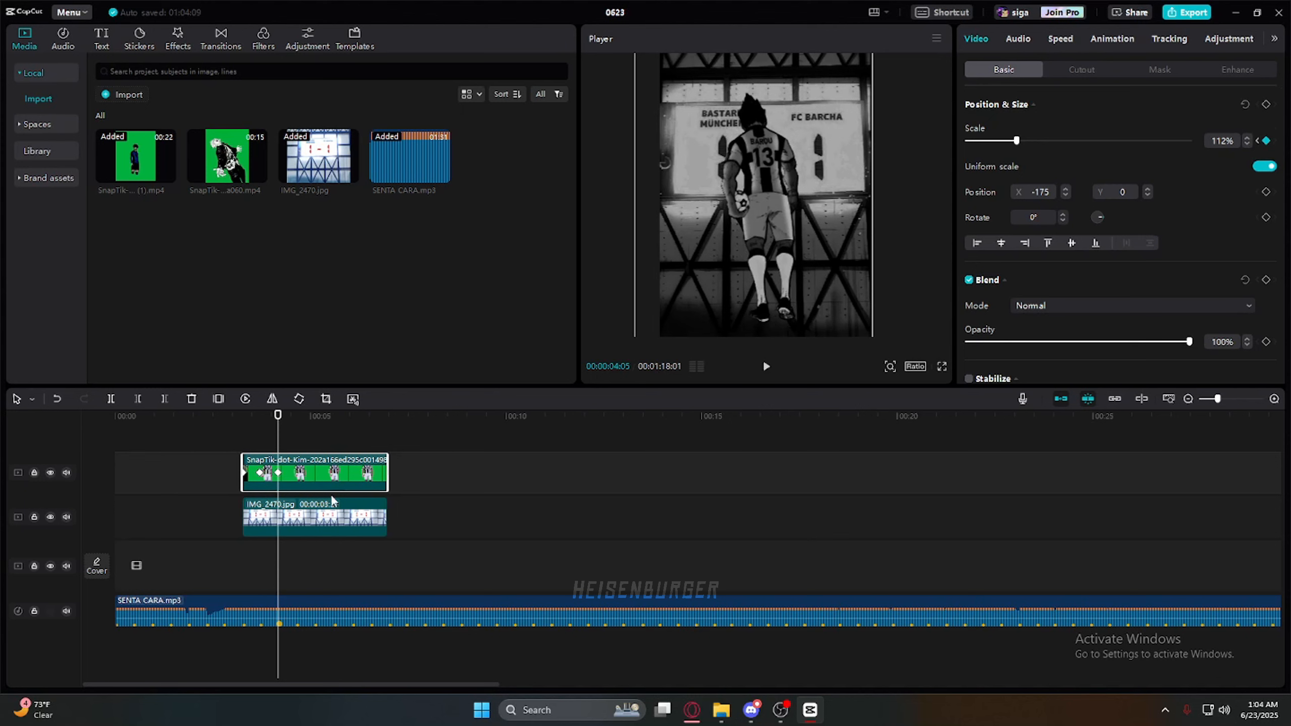
Step: Repeat the zoom pulse with Scale keyframes at 00:00:04:19 and on the beat after it, and play back the result
{"action": "left_click_drag", "start_coordinate": [277, 440], "coordinate": [297, 442]}
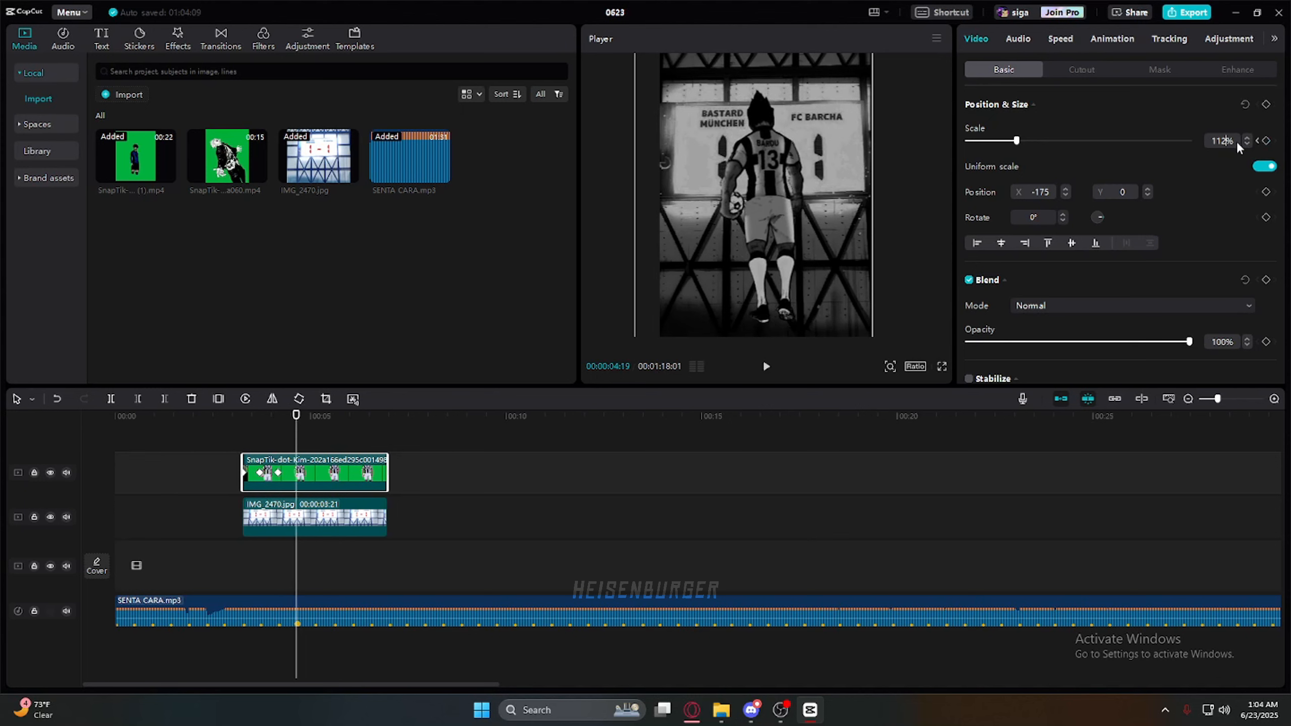
{"action": "left_click", "coordinate": [242, 432]}
{"action": "key", "text": "space"}
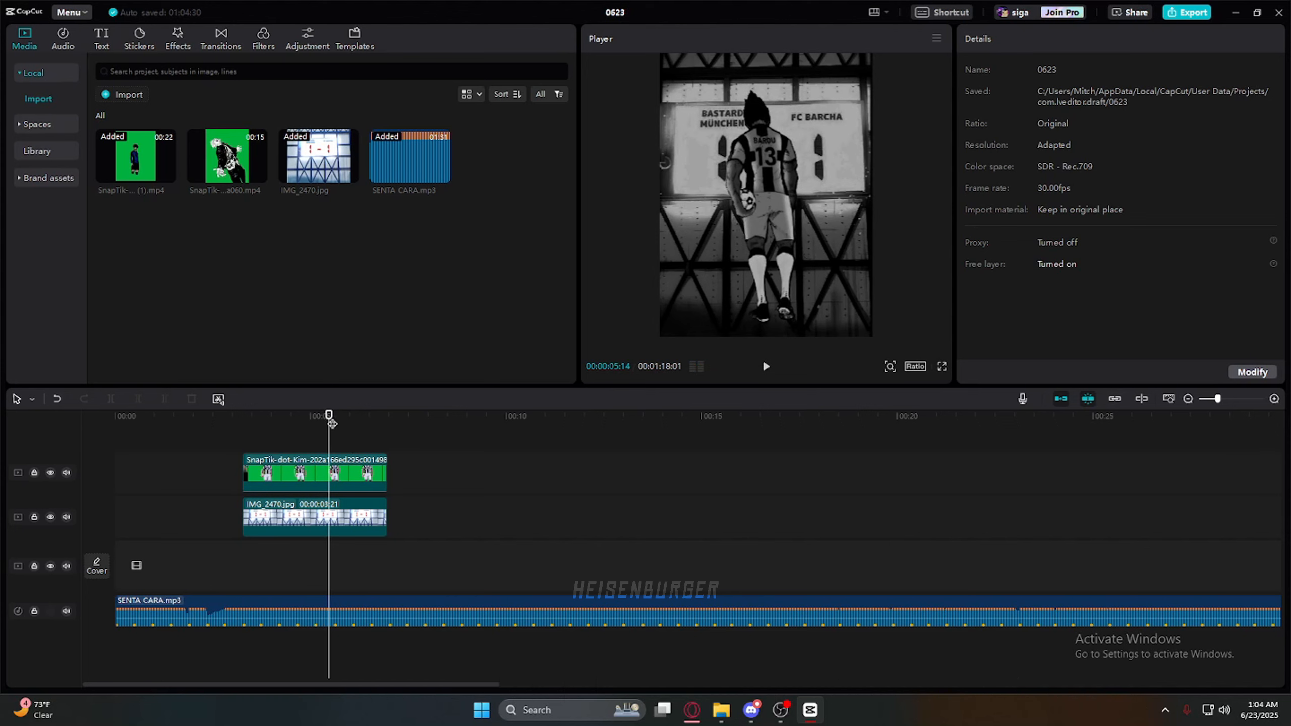
{"action": "left_click", "coordinate": [300, 438]}
{"action": "left_click_drag", "start_coordinate": [198, 435], "coordinate": [366, 503]}
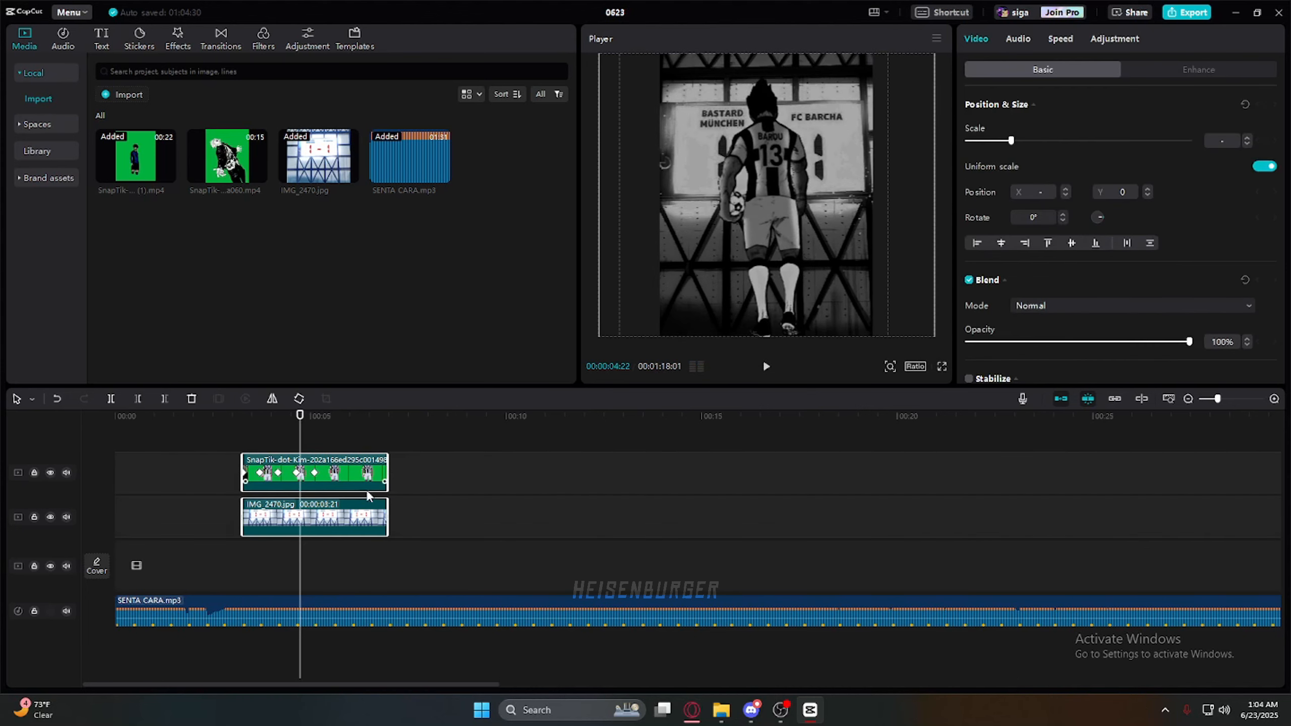
{"action": "left_click", "coordinate": [289, 440]}
Step: Show the Scale keyframe graph of the green-screen clip and place the playhead just before the clip
{"action": "left_click", "coordinate": [333, 473]}
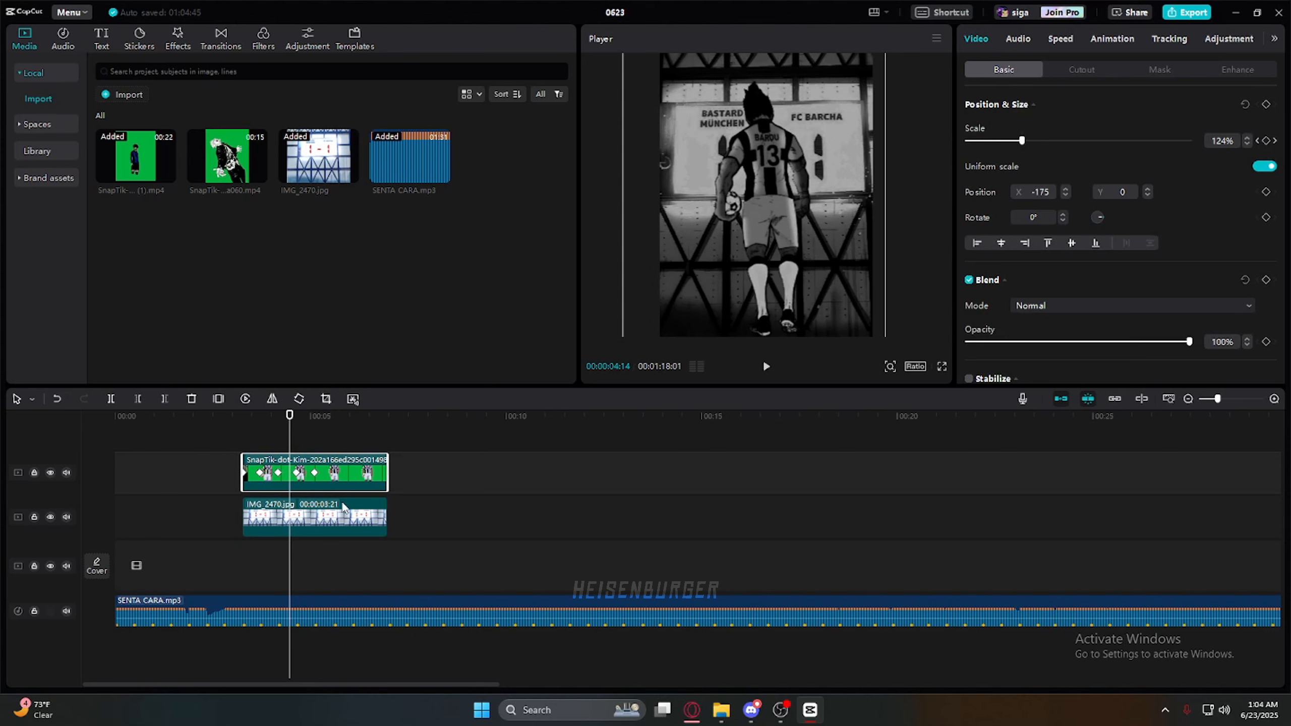
{"action": "right_click", "coordinate": [349, 473]}
{"action": "left_click", "coordinate": [404, 661]}
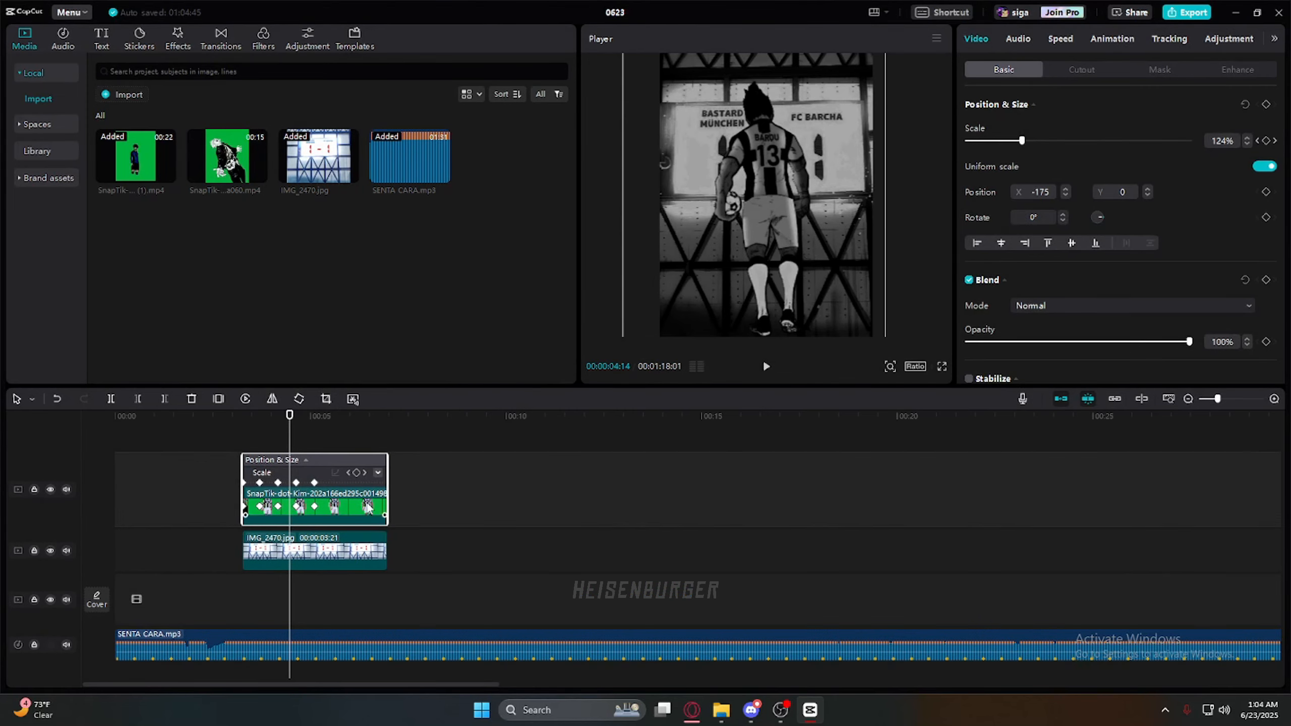
{"action": "left_click", "coordinate": [379, 473]}
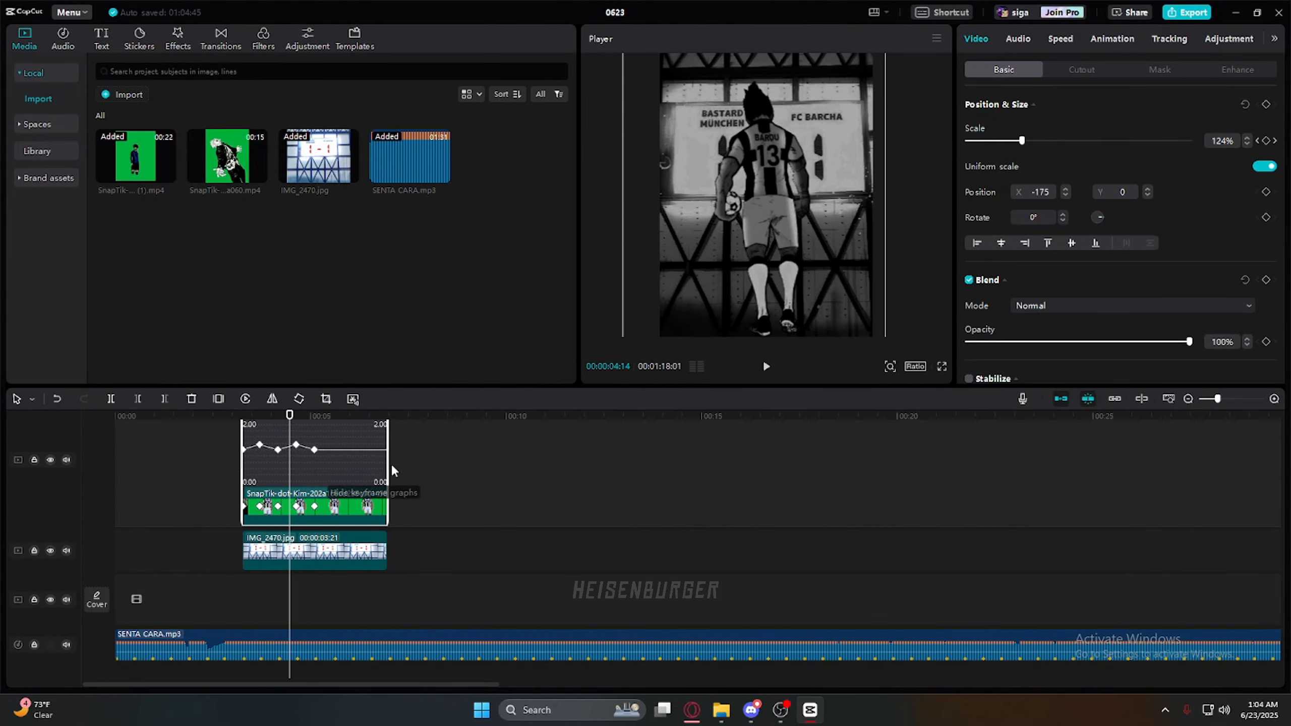
{"action": "scroll", "coordinate": [383, 464], "scroll_direction": "up", "scroll_amount": 2}
{"action": "scroll", "coordinate": [457, 523], "scroll_direction": "up", "scroll_amount": 1}
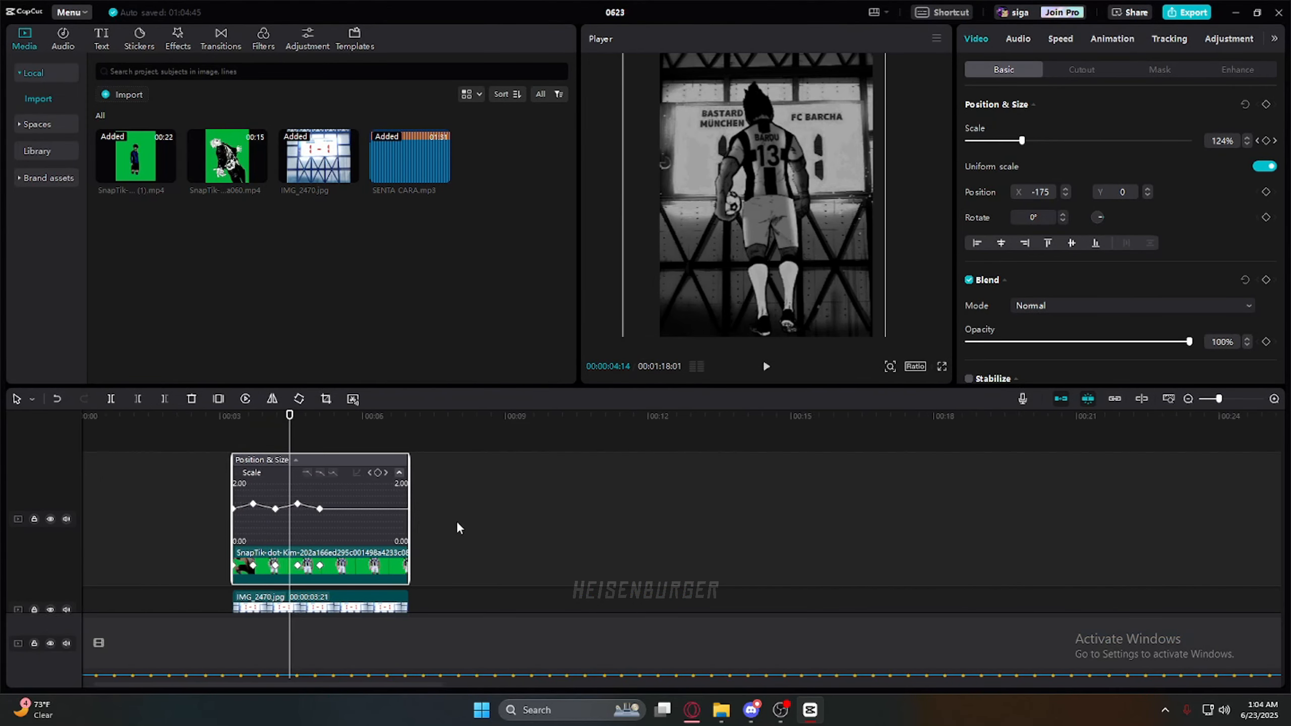
{"action": "scroll", "coordinate": [457, 528], "scroll_direction": "up", "scroll_amount": 3}
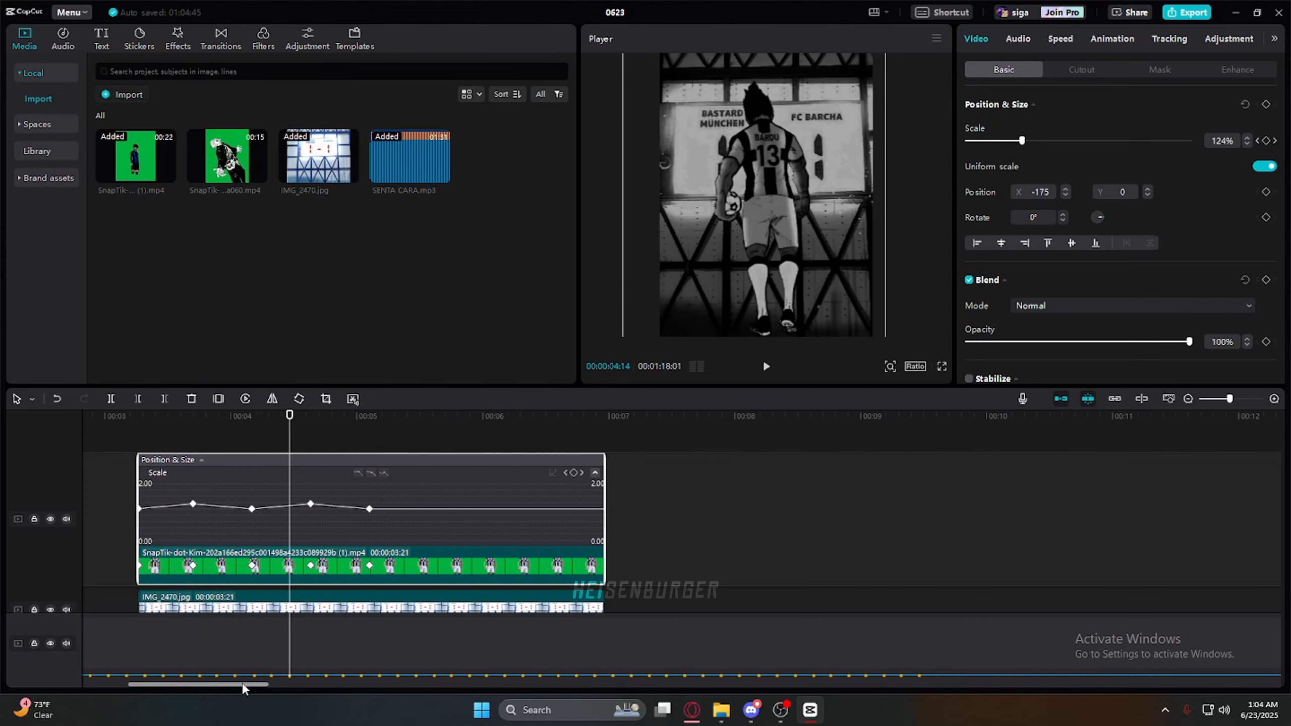
{"action": "left_click_drag", "start_coordinate": [242, 684], "coordinate": [216, 681]}
{"action": "scroll", "coordinate": [361, 529], "scroll_direction": "up", "scroll_amount": 2}
{"action": "left_click_drag", "start_coordinate": [497, 415], "coordinate": [203, 501]}
Step: Try other curve types on the first two Scale keyframes and set them back to Linear
{"action": "left_click", "coordinate": [293, 508]}
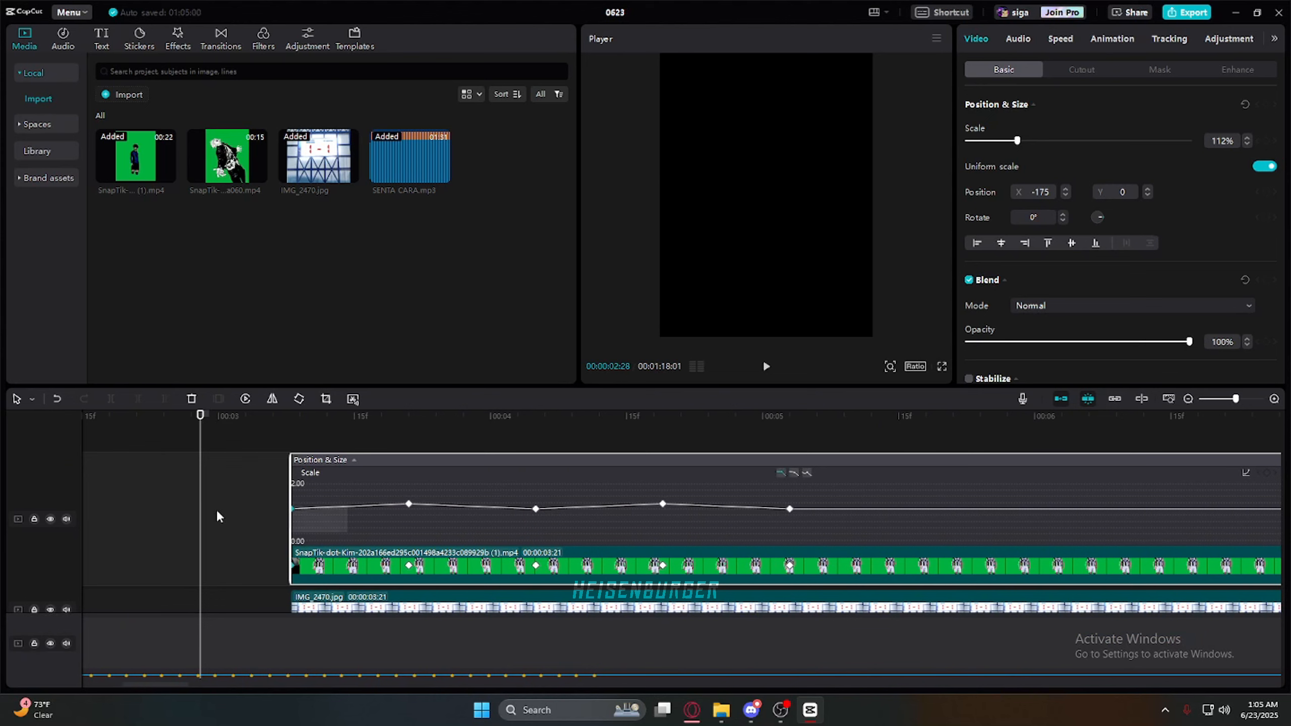
{"action": "left_click", "coordinate": [356, 524]}
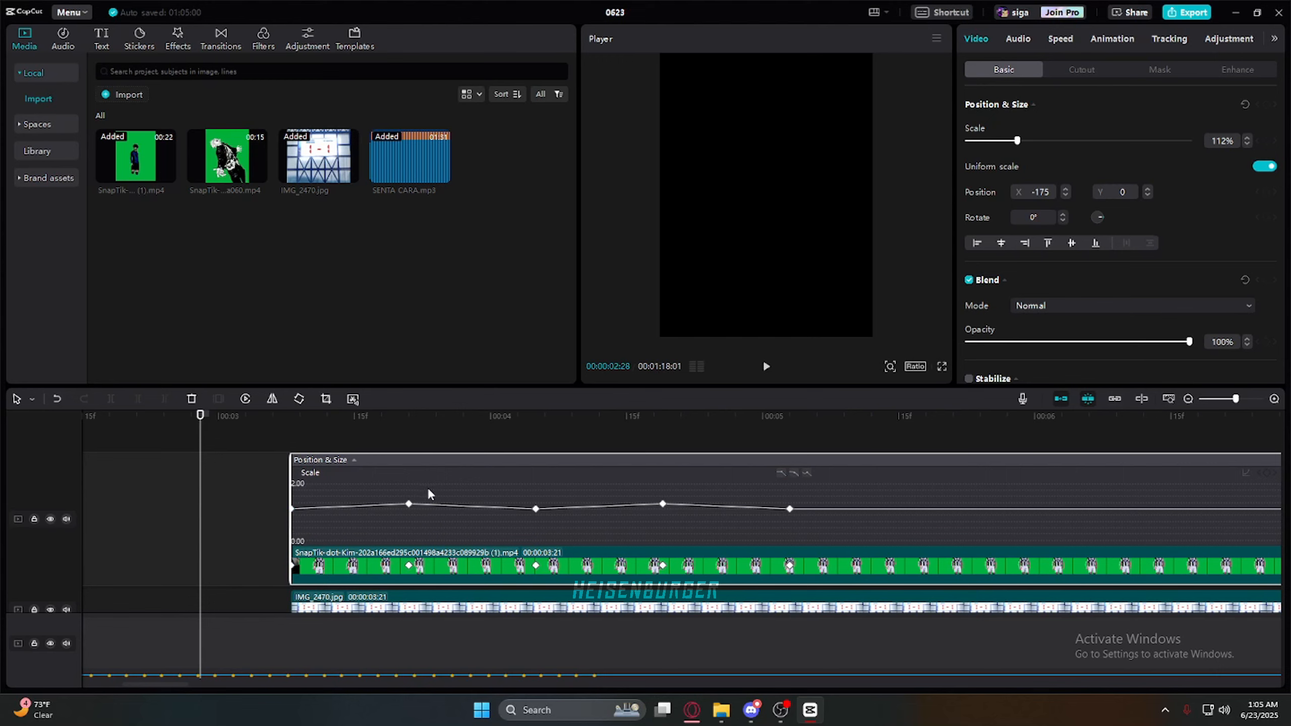
{"action": "left_click", "coordinate": [411, 503]}
{"action": "left_click", "coordinate": [806, 473]}
{"action": "left_click", "coordinate": [782, 473]}
{"action": "left_click", "coordinate": [394, 539]}
{"action": "left_click_drag", "start_coordinate": [319, 518], "coordinate": [385, 505]}
{"action": "left_click", "coordinate": [806, 475]}
{"action": "left_click", "coordinate": [782, 473]}
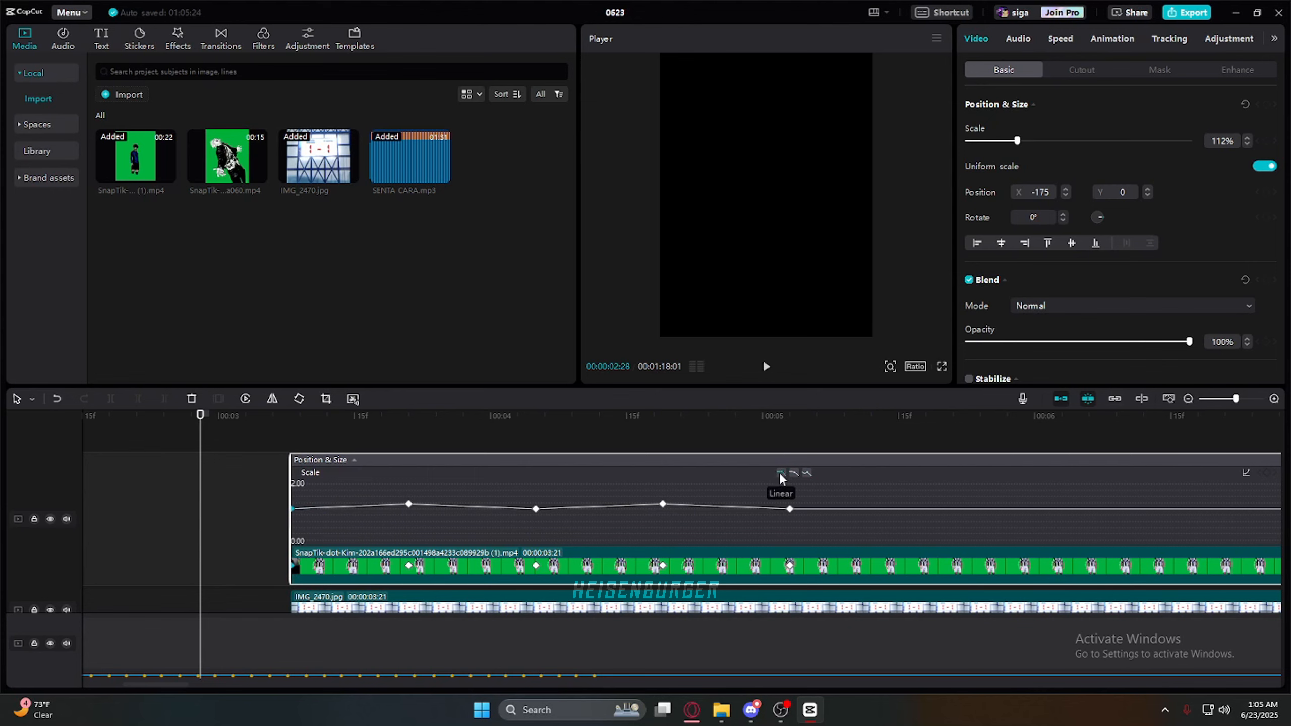
Step: Change the second Scale keyframe from Linear to a smooth curve, undoing the trial moves of the keyframe and its handle
{"action": "left_click", "coordinate": [409, 504]}
{"action": "left_click_drag", "start_coordinate": [408, 504], "coordinate": [409, 501]}
{"action": "left_click", "coordinate": [57, 399]}
{"action": "left_click", "coordinate": [793, 474]}
{"action": "left_click_drag", "start_coordinate": [463, 505], "coordinate": [454, 551]}
{"action": "key", "text": "ctrl+z"}
{"action": "left_click", "coordinate": [299, 441]}
{"action": "left_click", "coordinate": [325, 444]}
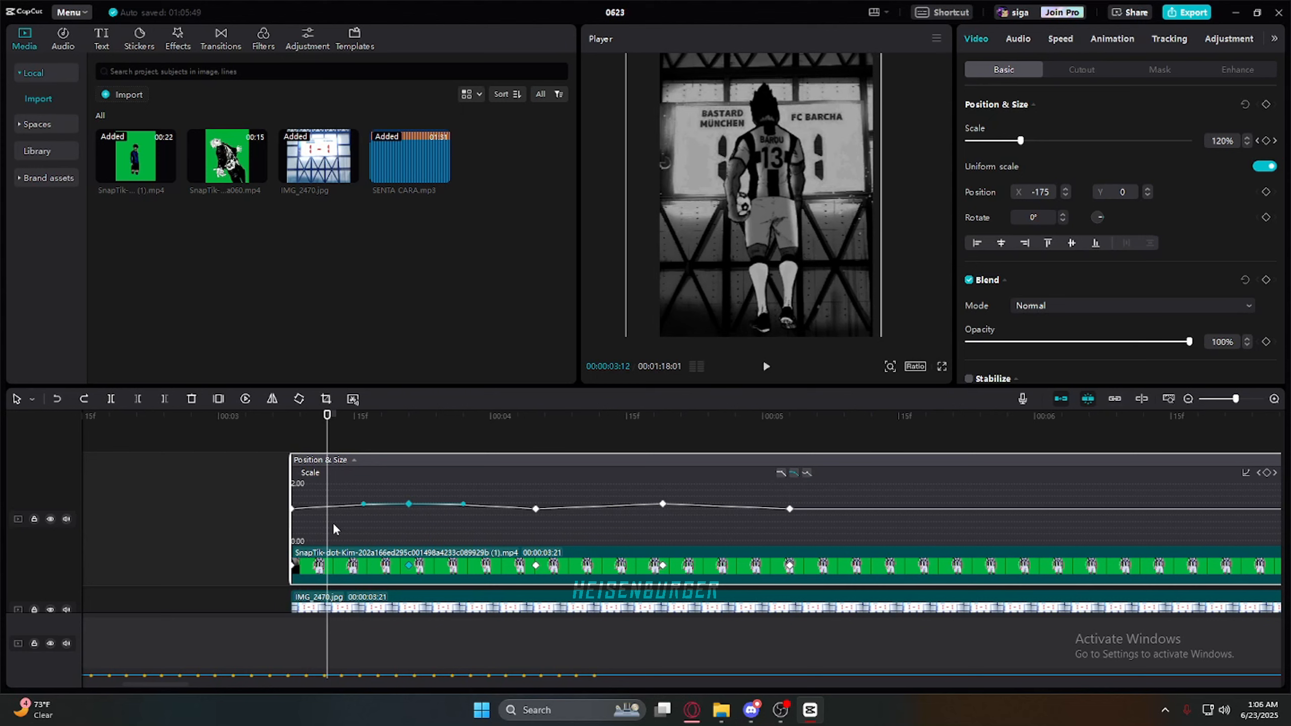
Step: Give the first Scale keyframe an adjustable curve, pull its handle steeply upward for a fast zoom-in, and play it back
{"action": "left_click", "coordinate": [293, 509]}
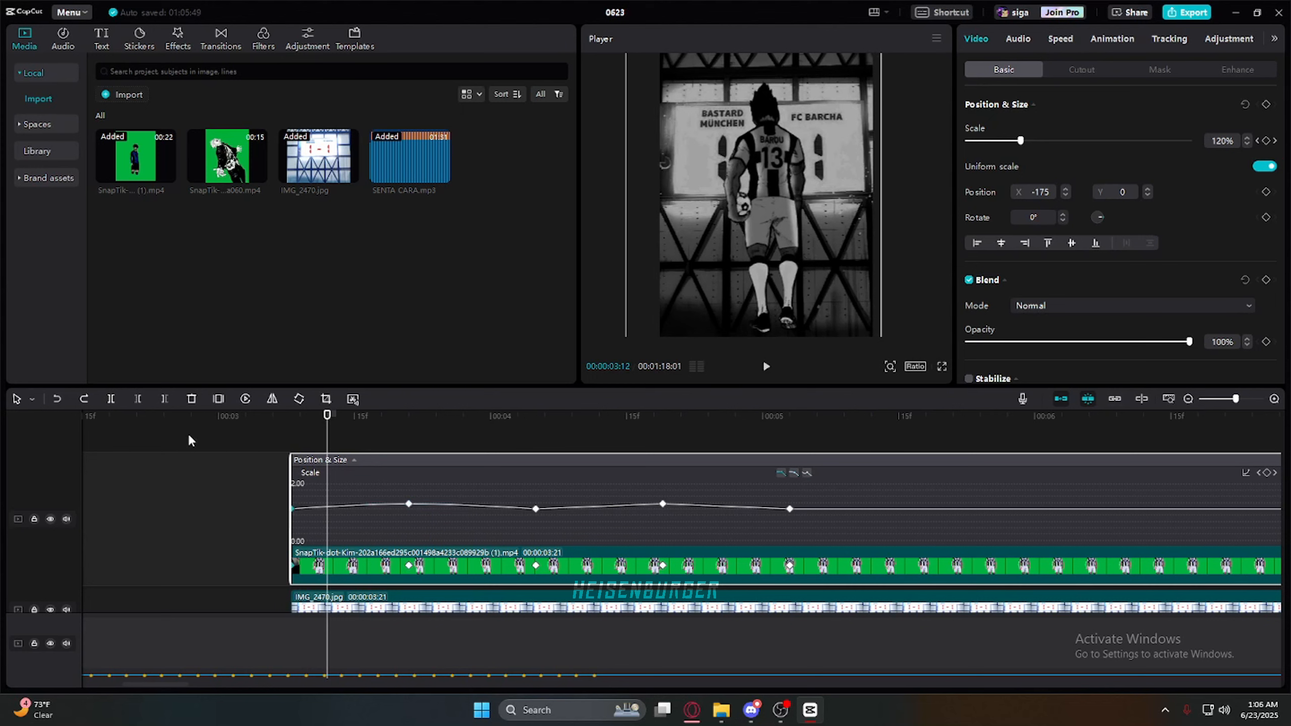
{"action": "left_click", "coordinate": [808, 473]}
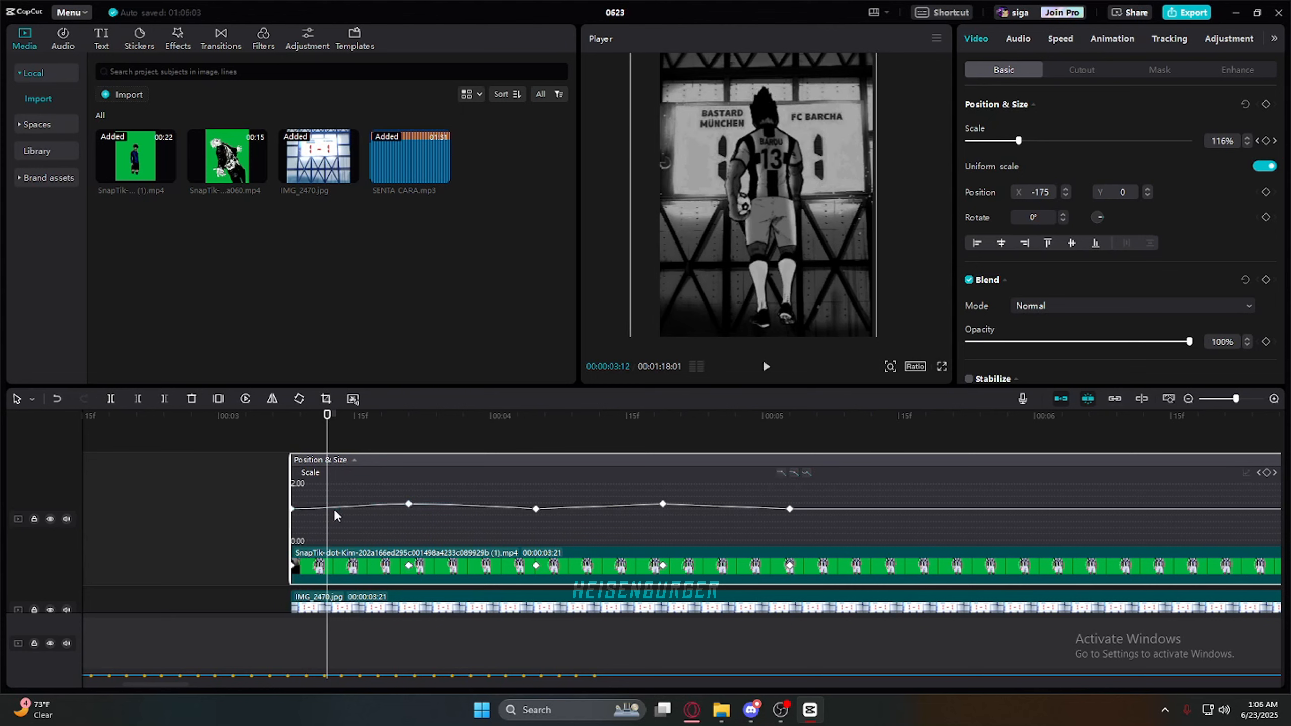
{"action": "left_click_drag", "start_coordinate": [327, 427], "coordinate": [246, 426]}
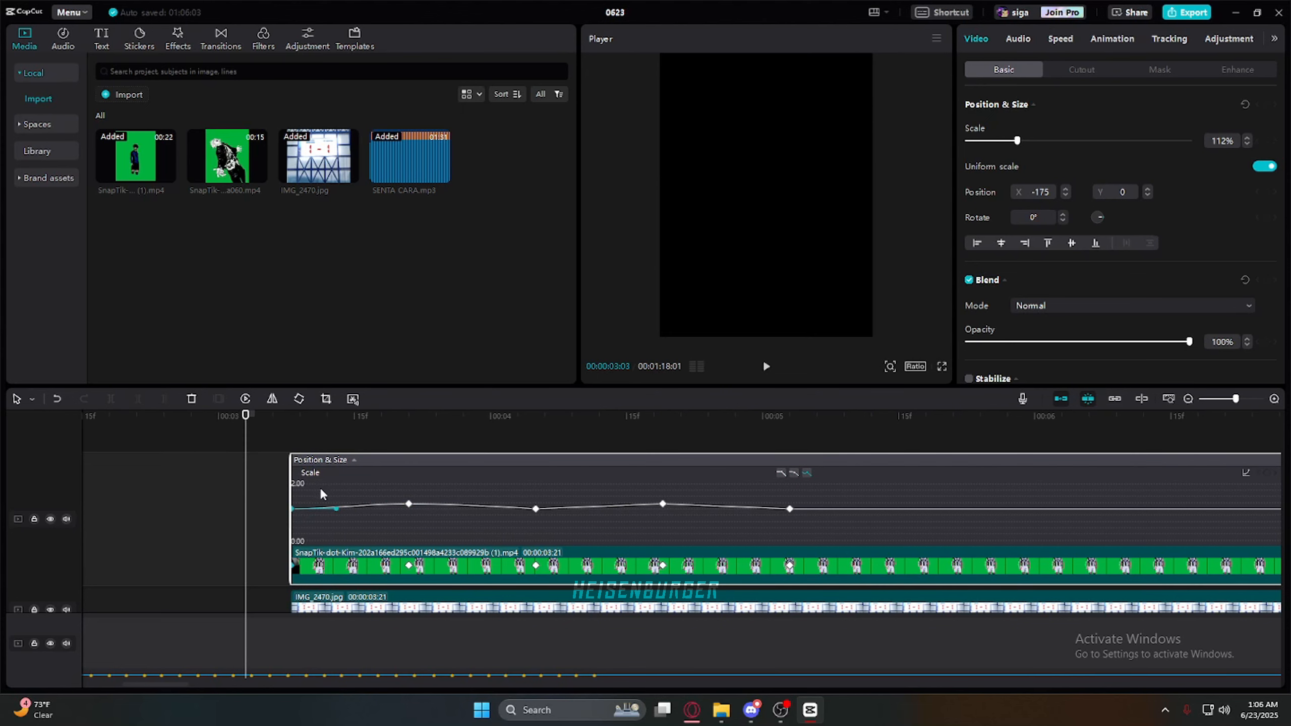
{"action": "left_click_drag", "start_coordinate": [336, 509], "coordinate": [300, 484]}
{"action": "key", "text": "space"}
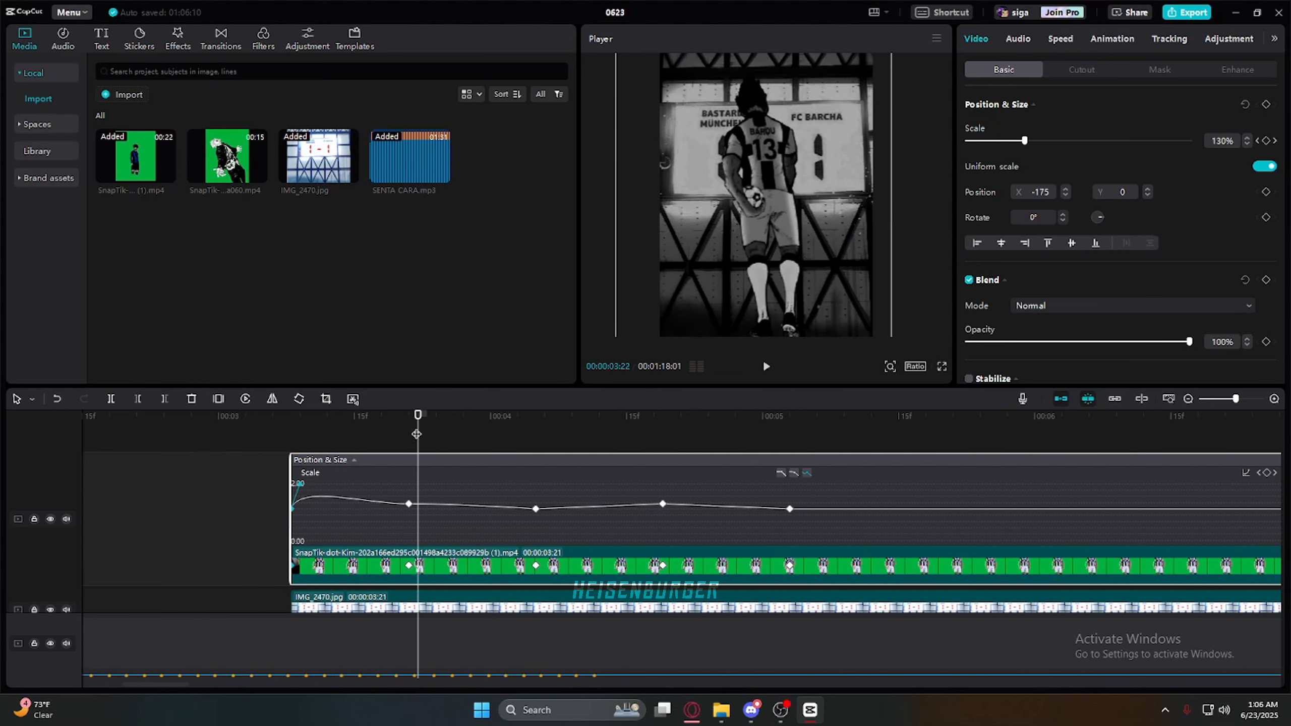
Step: Lower the first Scale keyframe's curve handle to flatten the overshoot and review the zoom up to the second keyframe
{"action": "left_click_drag", "start_coordinate": [416, 434], "coordinate": [345, 436]}
{"action": "left_click_drag", "start_coordinate": [301, 486], "coordinate": [303, 502]}
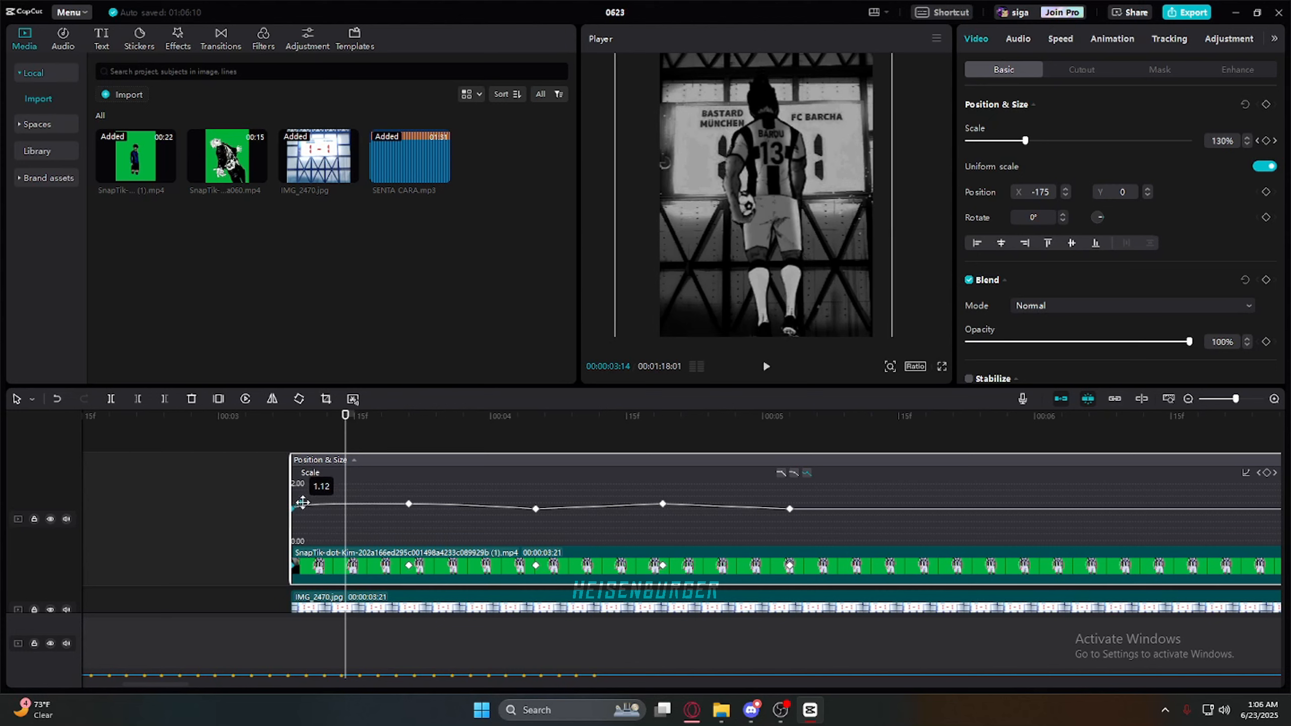
{"action": "key", "text": "Right"}
{"action": "key", "text": "Right"}
{"action": "key", "text": "Right"}
{"action": "key", "text": "Right"}
{"action": "key", "text": "Right"}
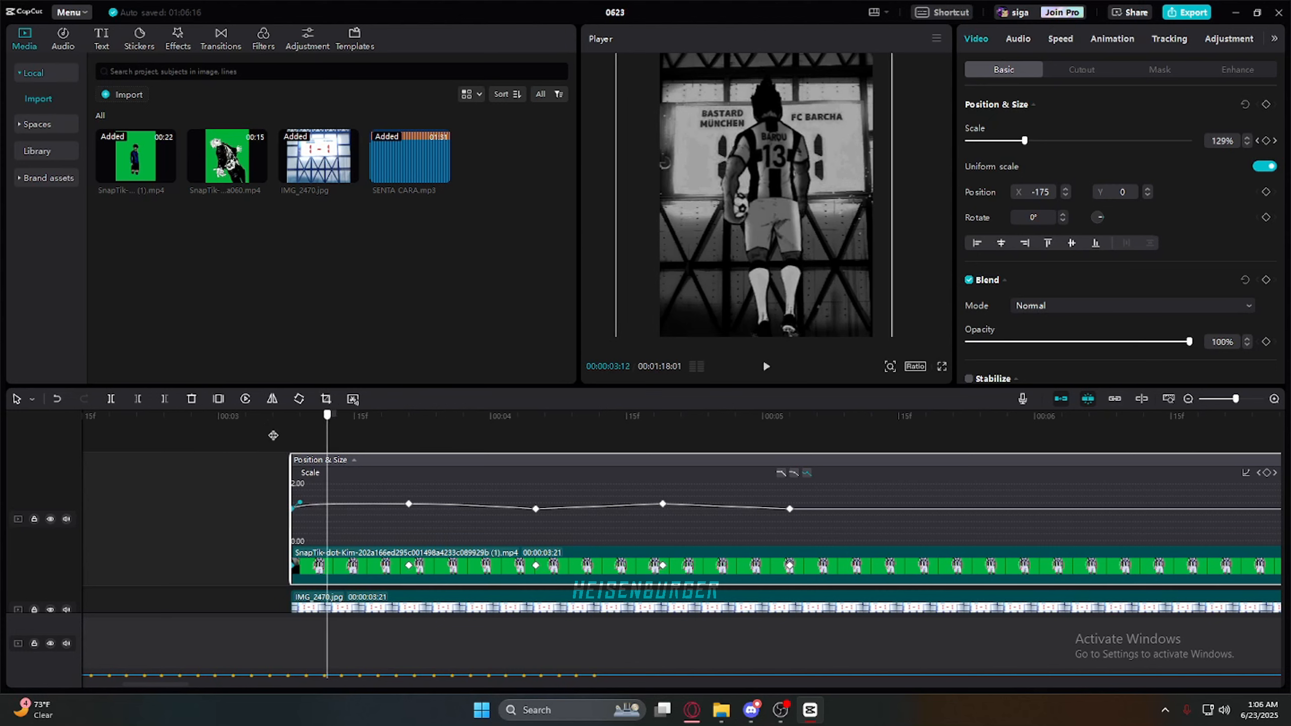
{"action": "key", "text": "Right"}
{"action": "key", "text": "Right"}
{"action": "key", "text": "Right"}
{"action": "key", "text": "Right"}
{"action": "key", "text": "Right"}
{"action": "key", "text": "Right"}
{"action": "key", "text": "Right"}
{"action": "key", "text": "Right"}
{"action": "key", "text": "Right"}
{"action": "key", "text": "Right"}
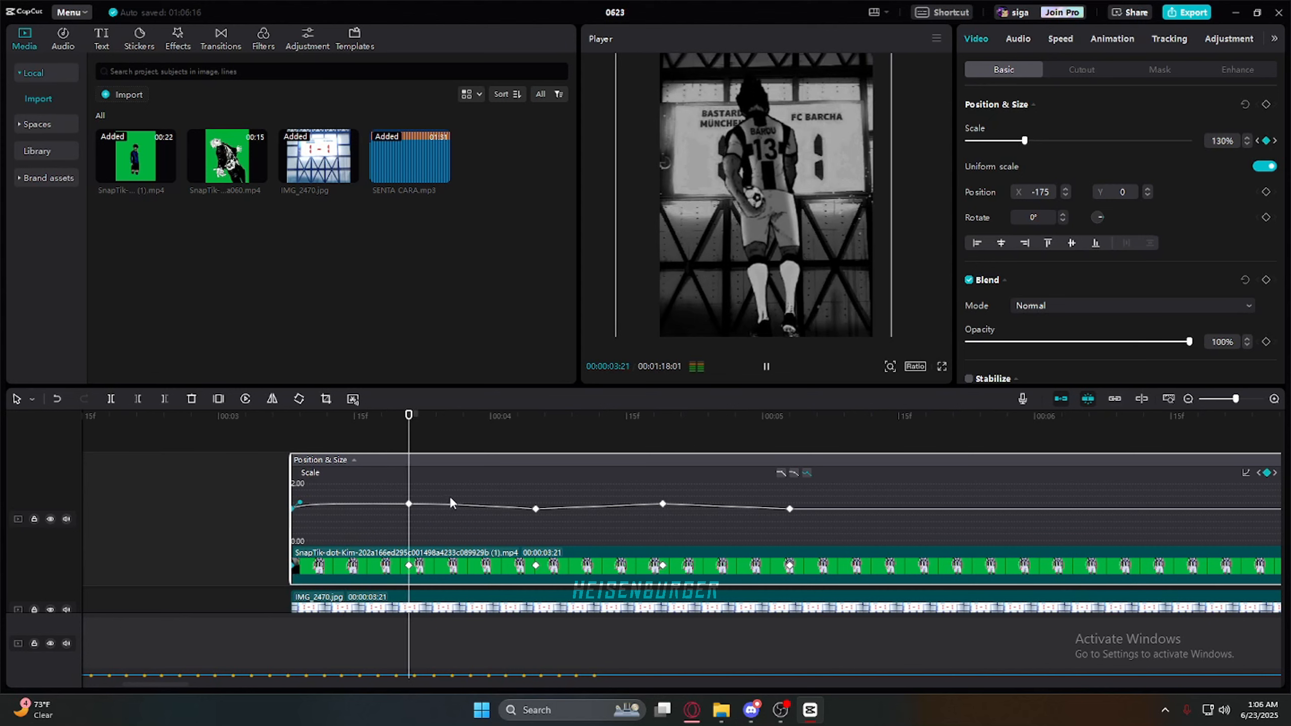
{"action": "left_click_drag", "start_coordinate": [482, 436], "coordinate": [390, 458]}
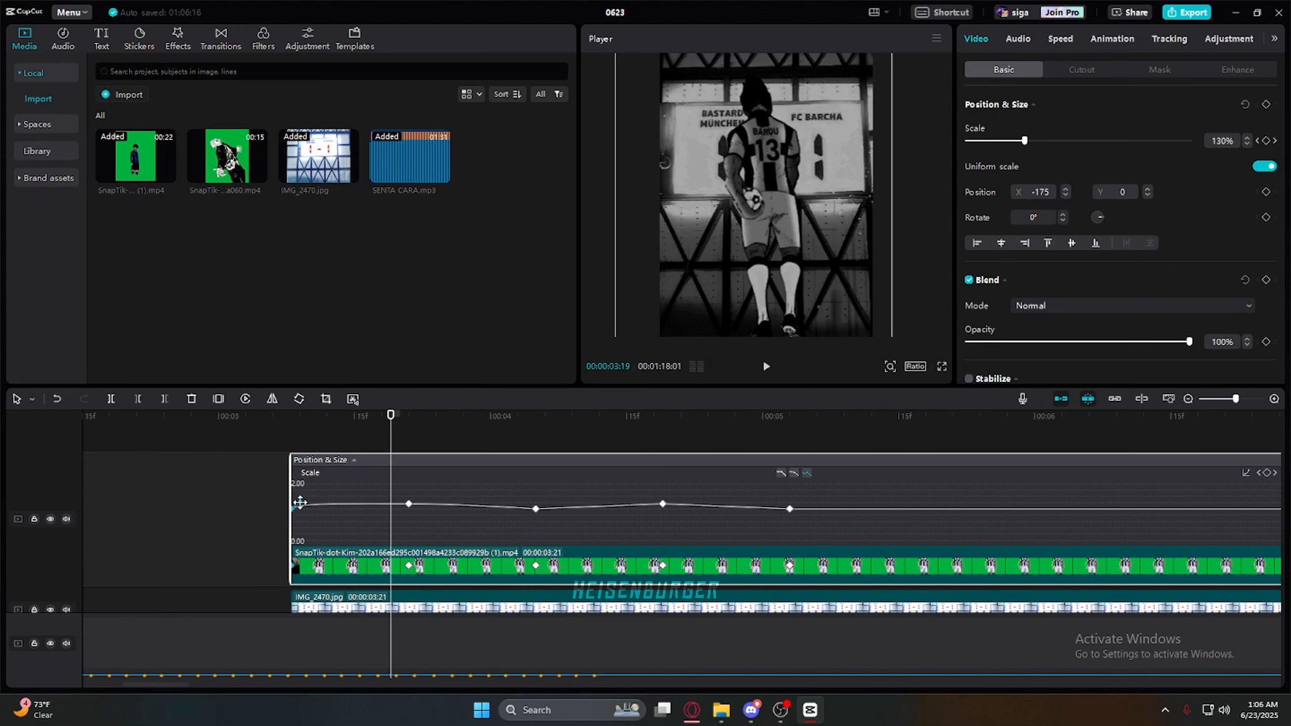
Step: Try a higher curve handle on the first Scale keyframe, undo it, and pull the handle slightly closer to the keyframe
{"action": "mouse_move", "coordinate": [298, 503]}
{"action": "left_click_drag", "start_coordinate": [298, 503], "coordinate": [300, 494]}
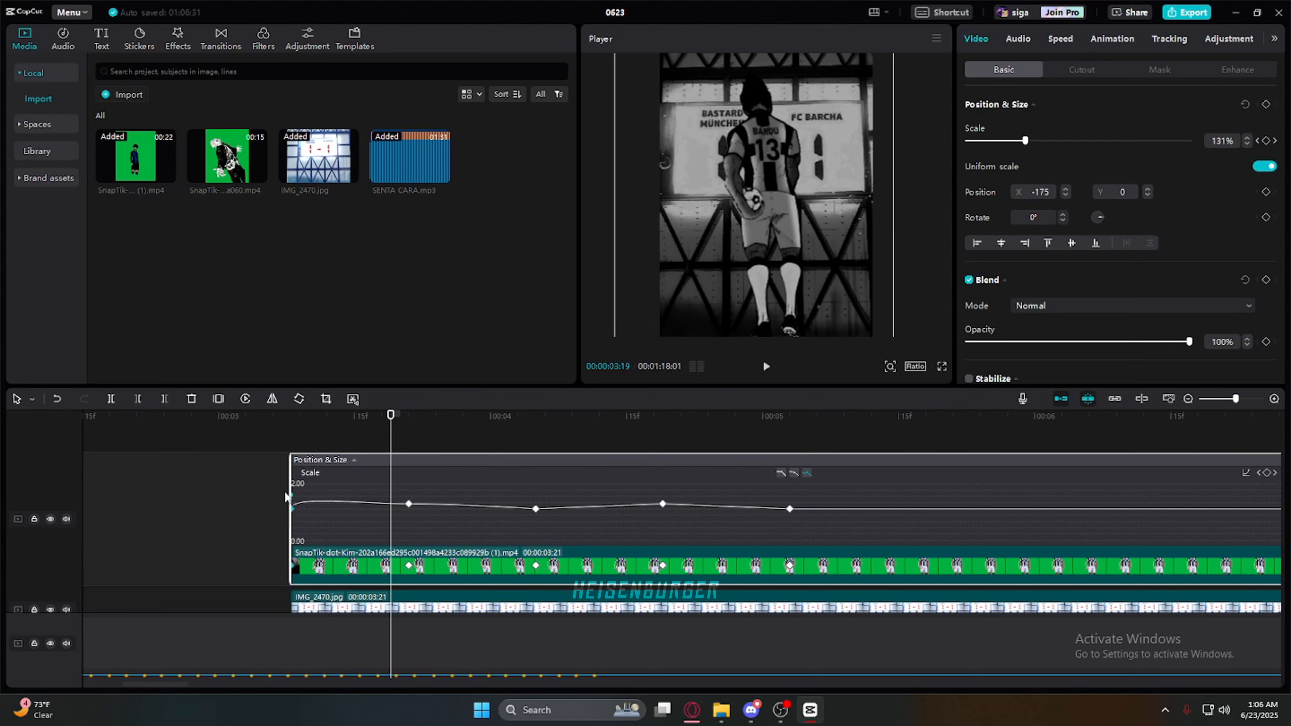
{"action": "left_click", "coordinate": [56, 399]}
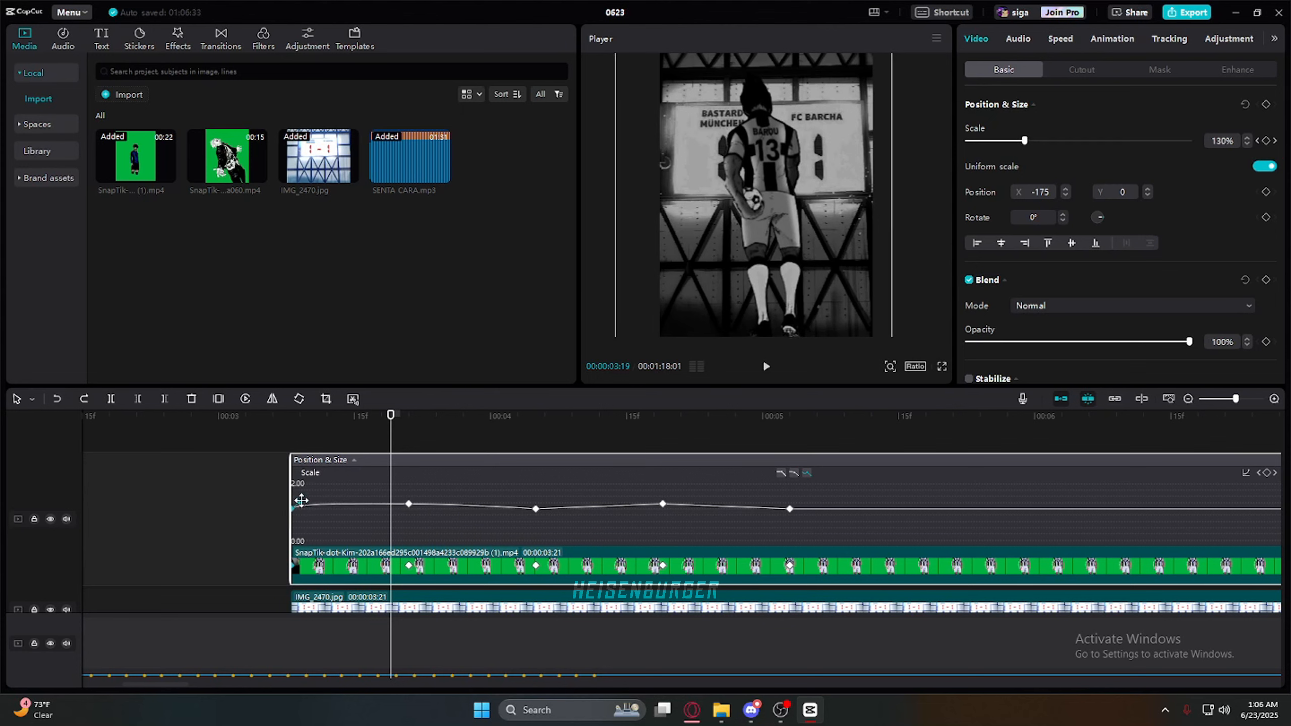
{"action": "left_click_drag", "start_coordinate": [301, 500], "coordinate": [297, 504]}
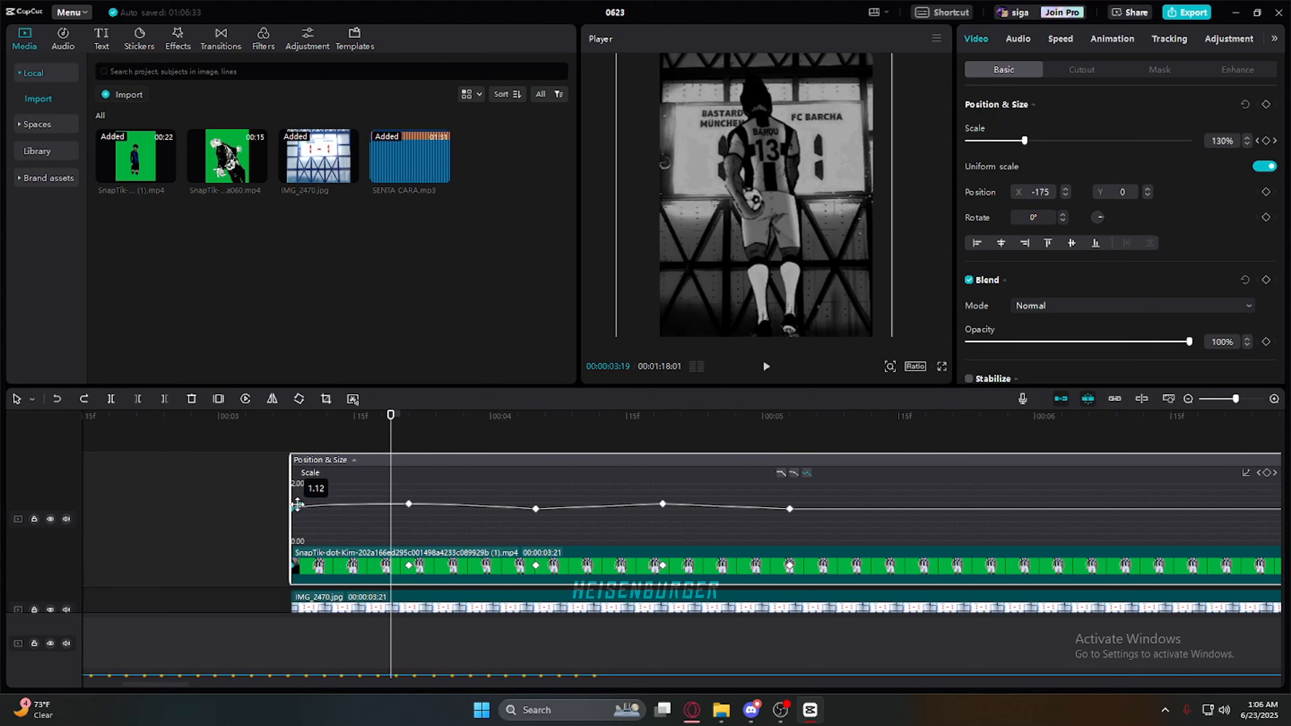
{"action": "left_click", "coordinate": [274, 491]}
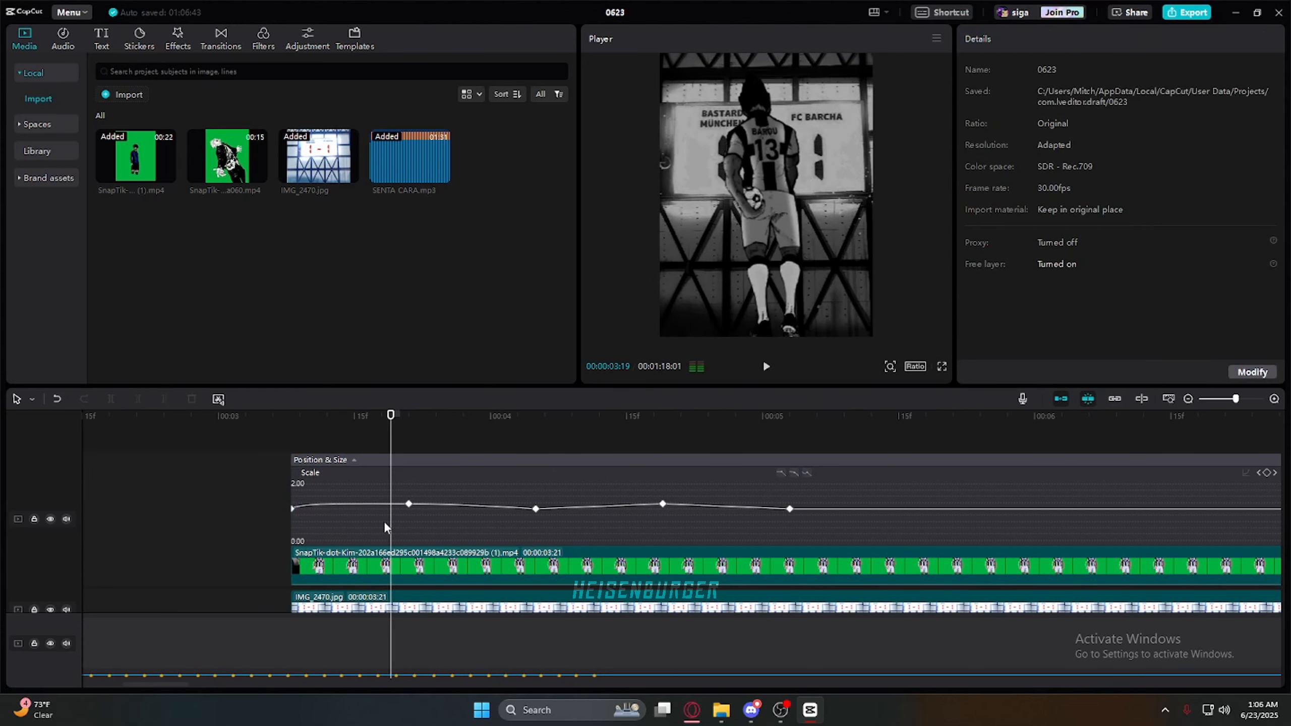
Step: Shorten and lower the second Scale keyframe's outgoing curve handle for a faster zoom-out, and play back the pulse
{"action": "left_click", "coordinate": [409, 504]}
{"action": "mouse_move", "coordinate": [391, 440]}
{"action": "left_mouse_down"}
{"action": "mouse_move", "coordinate": [277, 430]}
{"action": "mouse_move", "coordinate": [391, 443]}
{"action": "left_mouse_up"}
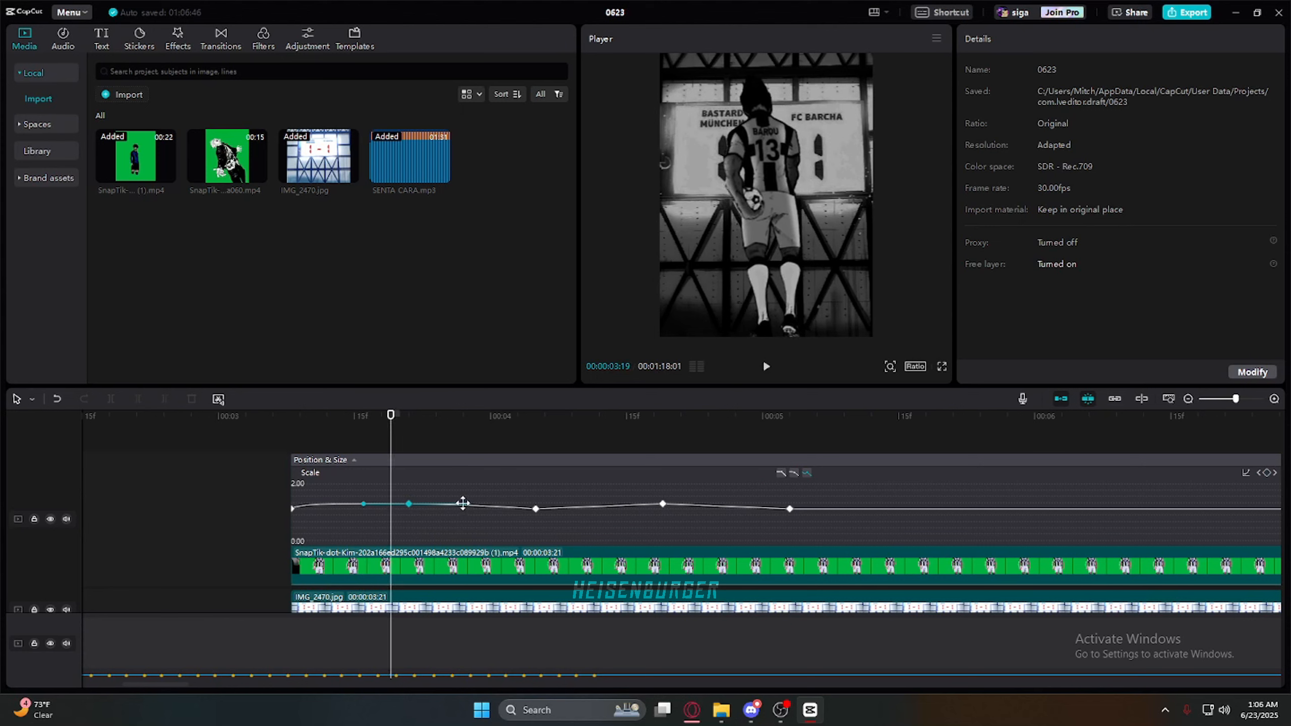
{"action": "left_click_drag", "start_coordinate": [462, 503], "coordinate": [418, 511]}
{"action": "key", "text": "space"}
{"action": "key", "text": "space"}
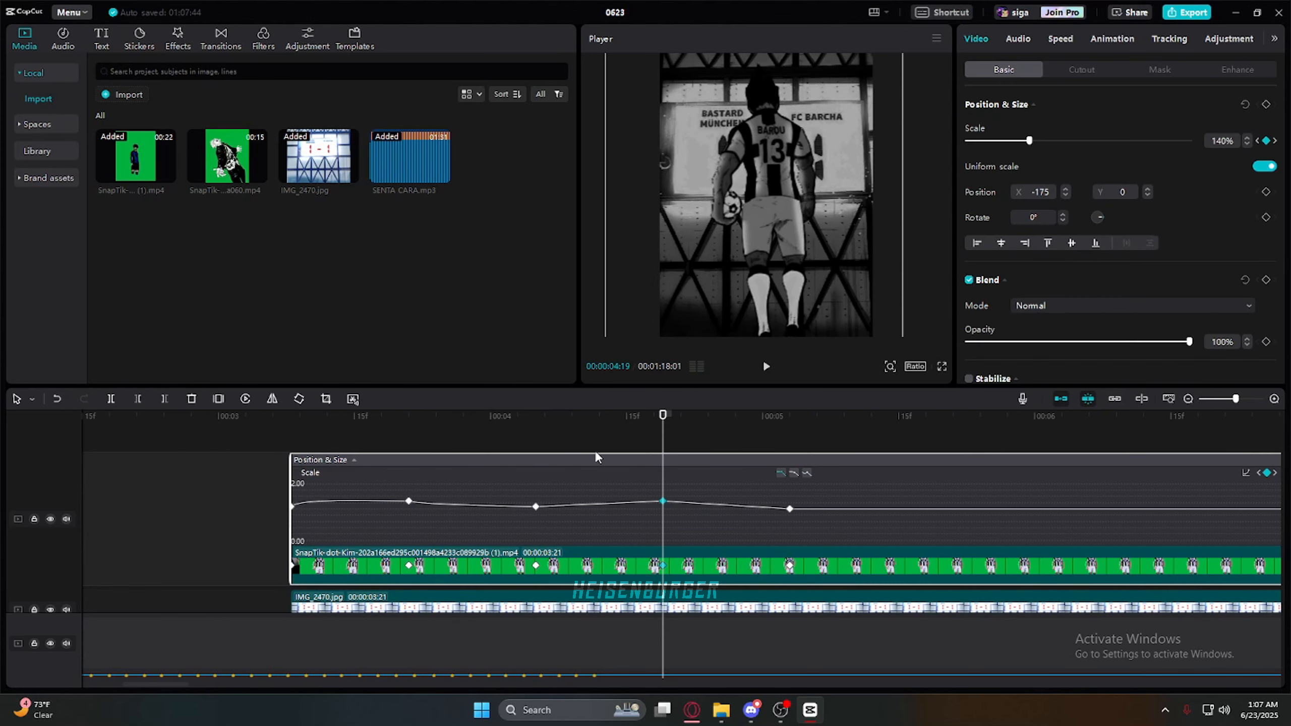
Step: Set the player clip's scale to 120% at the last Scale keyframe, at 5:03
{"action": "left_click_drag", "start_coordinate": [666, 441], "coordinate": [818, 517]}
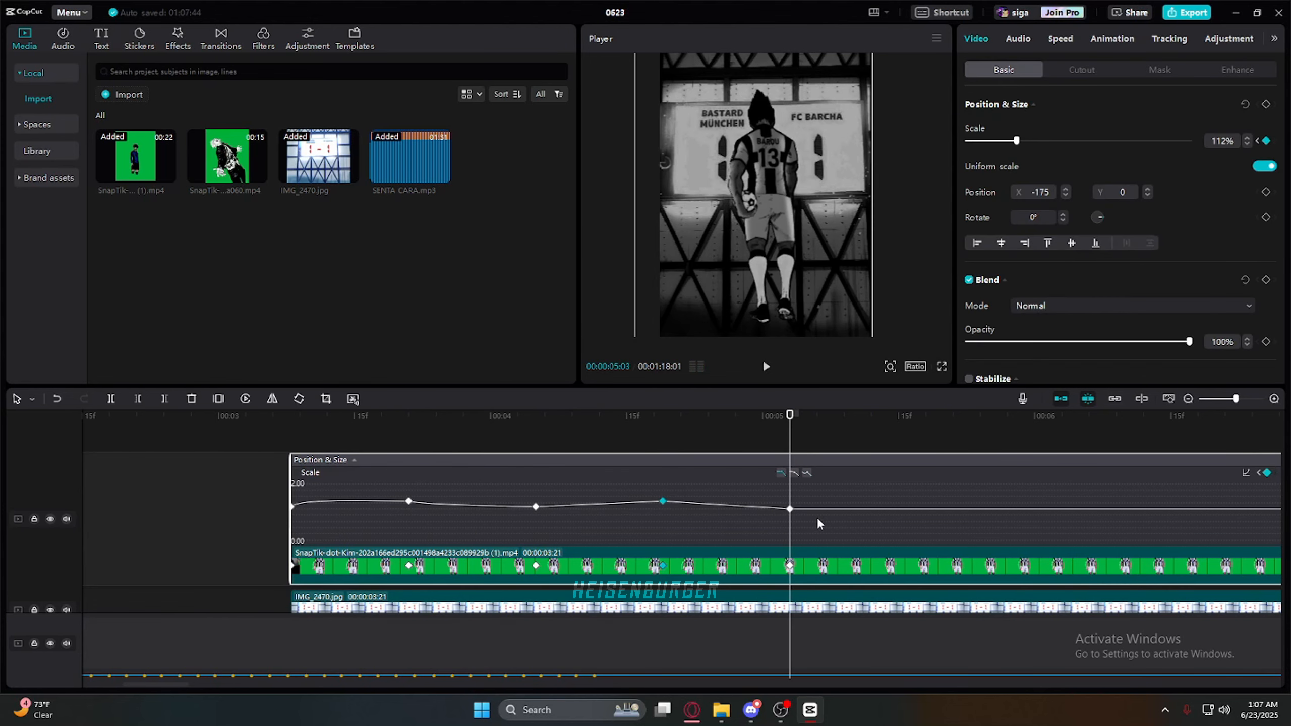
{"action": "left_click", "coordinate": [1226, 141]}
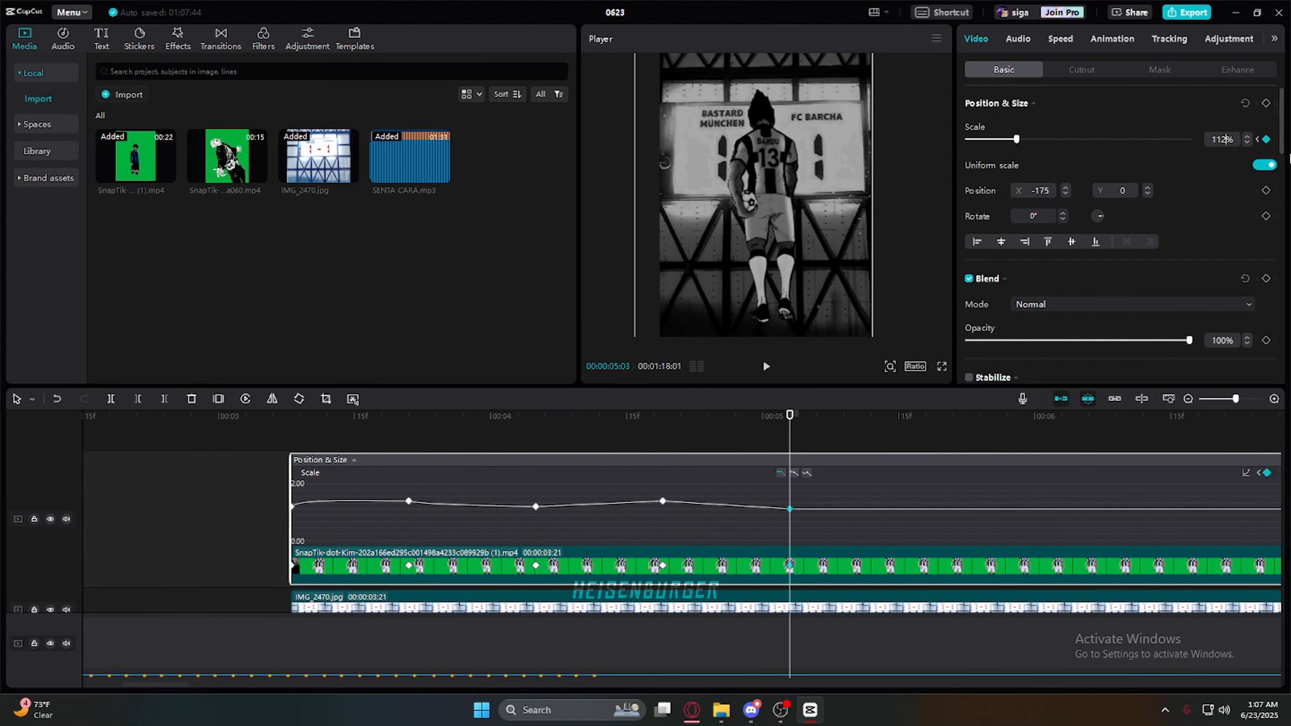
{"action": "type", "text": "120"}
{"action": "key", "text": "Return"}
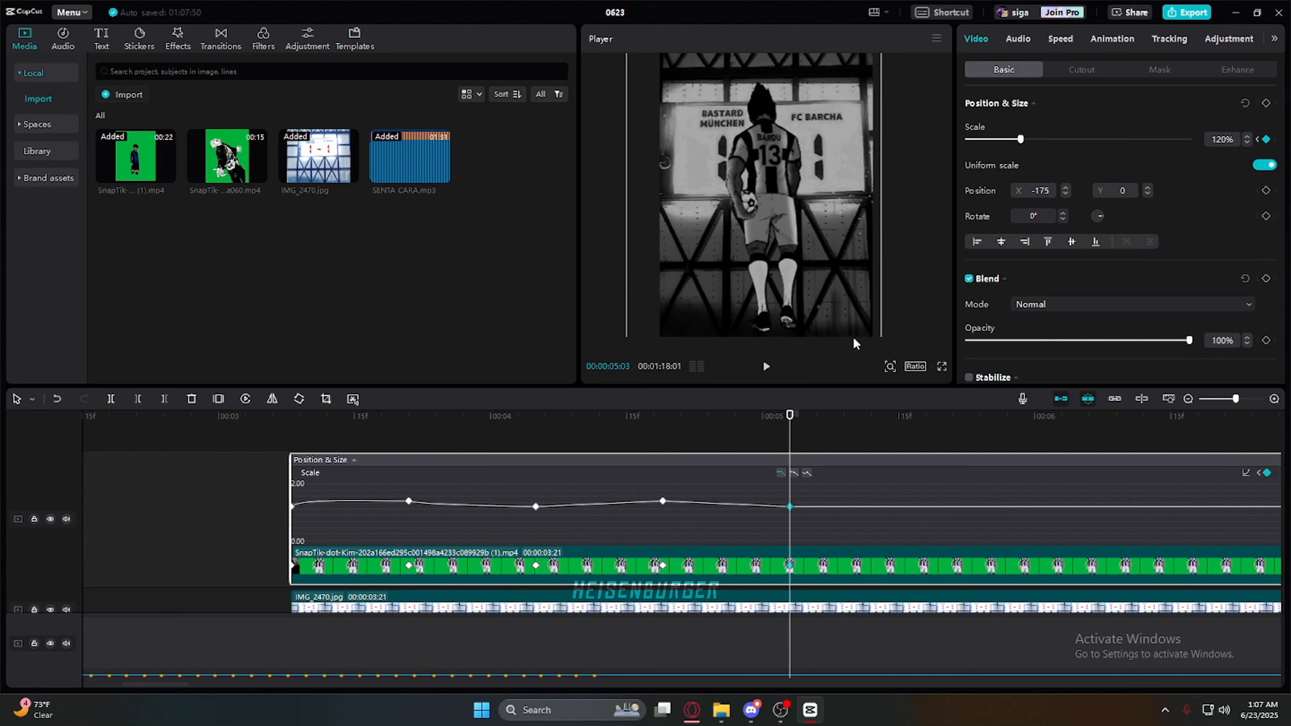
Step: Fine-tune the second Scale keyframe's outgoing curve handle so the zoom-out drops faster
{"action": "left_click_drag", "start_coordinate": [790, 436], "coordinate": [318, 508]}
{"action": "left_click", "coordinate": [409, 500]}
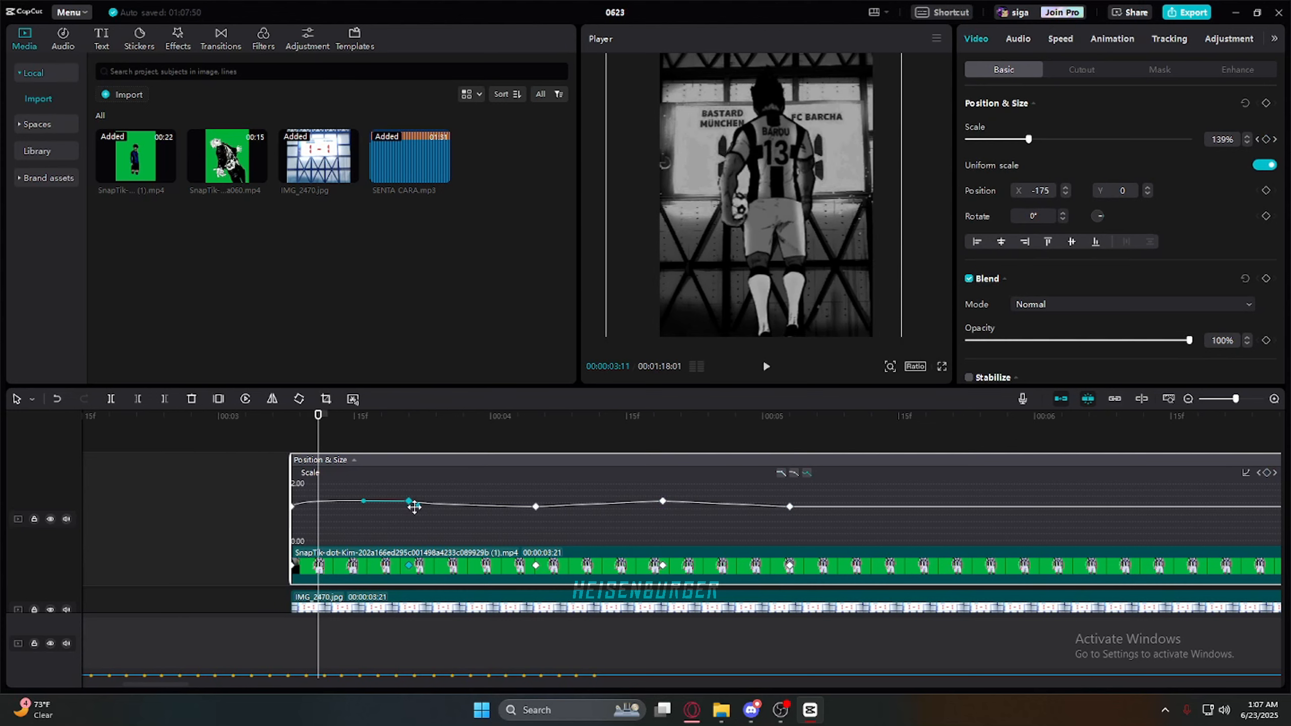
{"action": "mouse_move", "coordinate": [412, 508]}
{"action": "left_click_drag", "start_coordinate": [415, 507], "coordinate": [416, 508]}
{"action": "left_click_drag", "start_coordinate": [417, 509], "coordinate": [417, 508]}
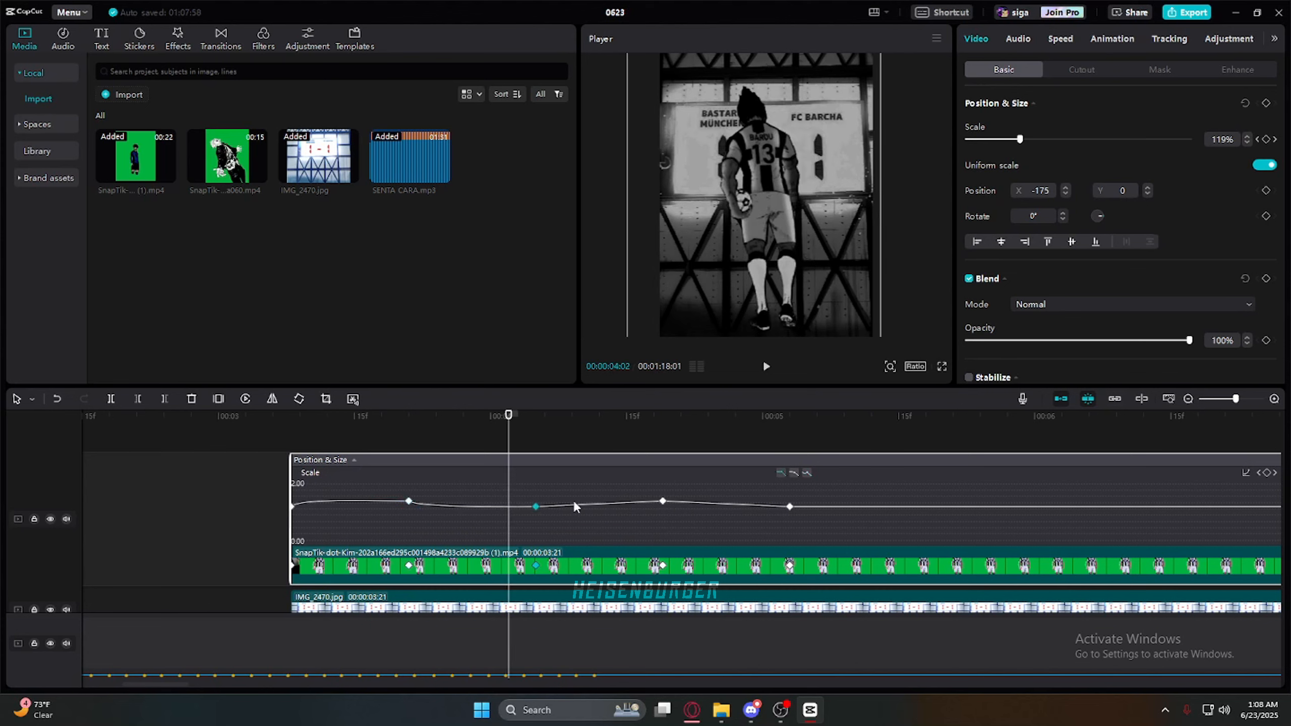
Step: Give the third Scale keyframe an adjustable curve with a short, steep outgoing handle, lower the handle slightly, and play it back
{"action": "left_click", "coordinate": [807, 473]}
{"action": "left_click_drag", "start_coordinate": [593, 508], "coordinate": [545, 497]}
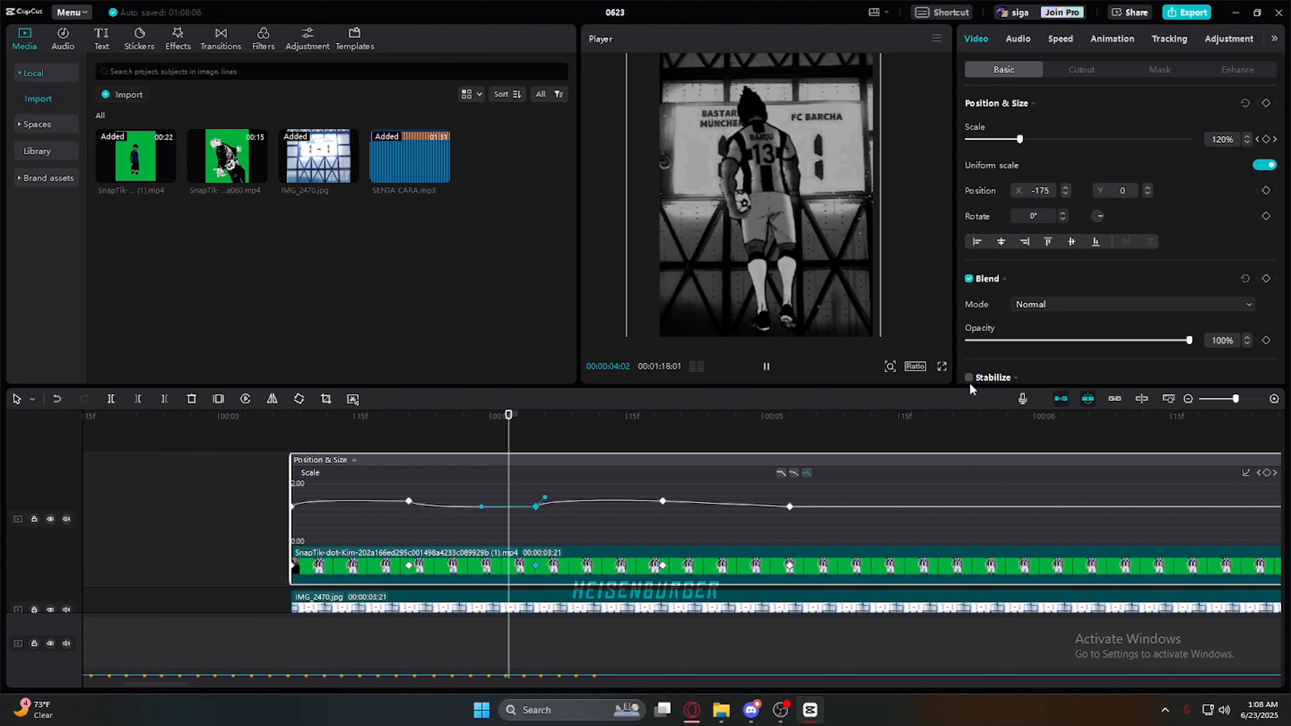
{"action": "key", "text": "space"}
{"action": "key", "text": "space"}
{"action": "left_click_drag", "start_coordinate": [700, 416], "coordinate": [500, 423]}
{"action": "left_click_drag", "start_coordinate": [545, 497], "coordinate": [542, 502]}
{"action": "key", "text": "space"}
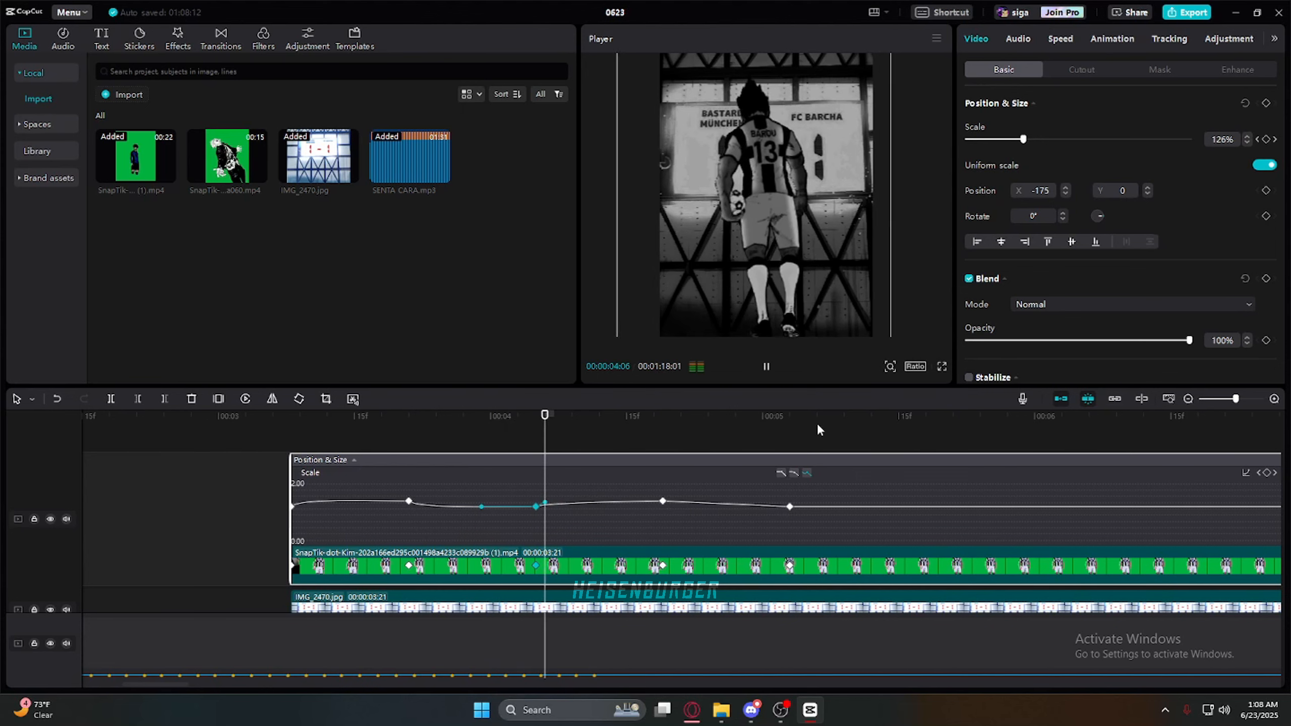
Step: Play back both zoom pulses from just before the player clip begins
{"action": "left_click", "coordinate": [249, 427]}
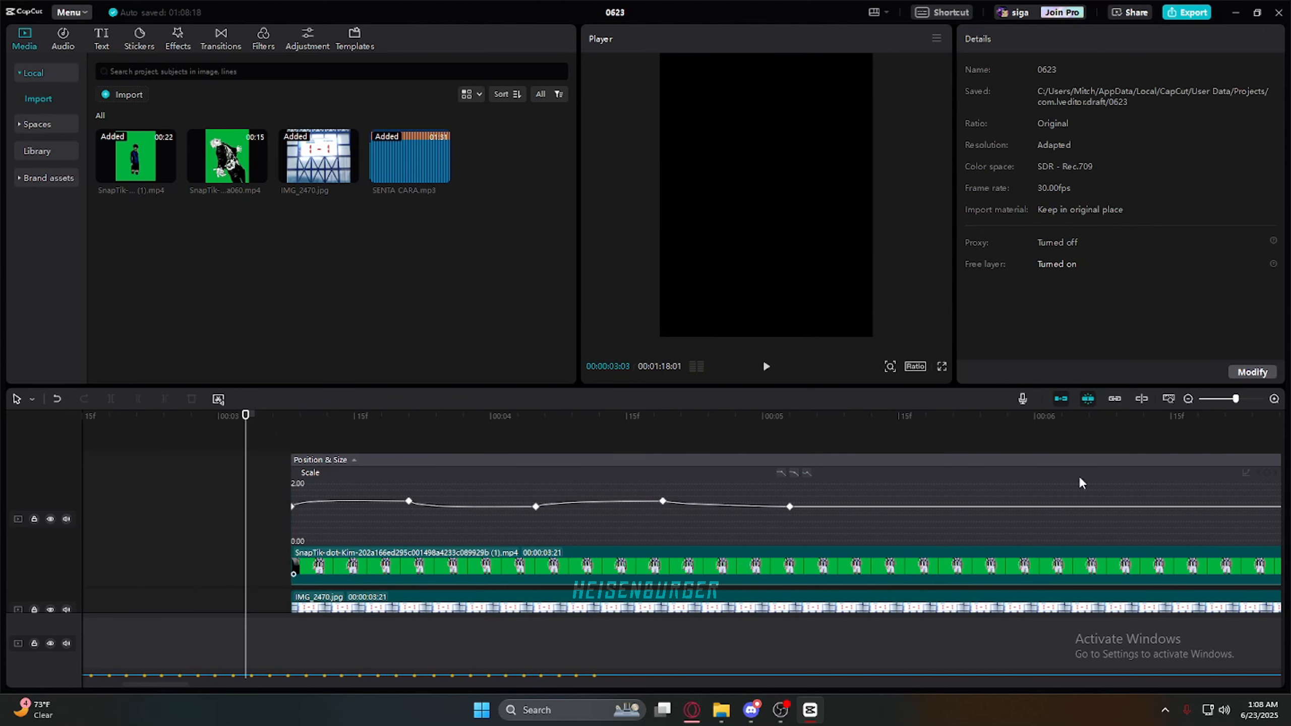
{"action": "key", "text": "space"}
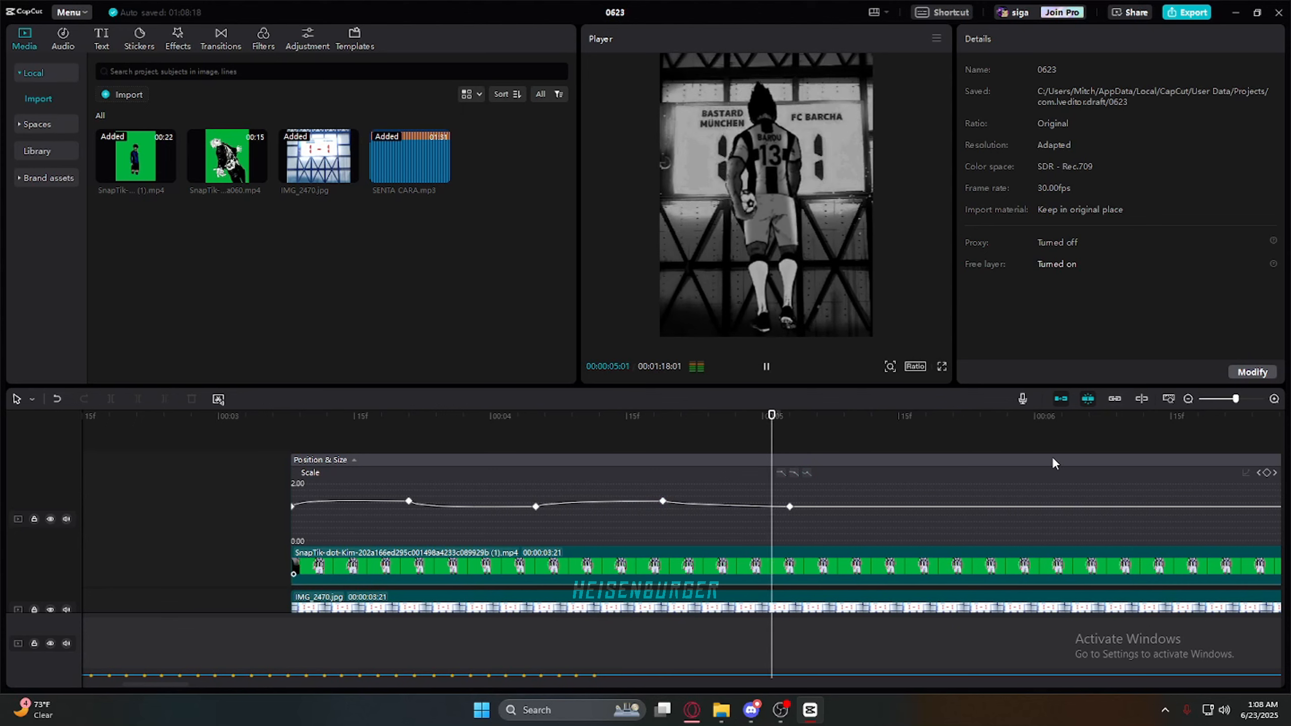
{"action": "left_click", "coordinate": [916, 432]}
{"action": "left_click_drag", "start_coordinate": [917, 433], "coordinate": [345, 508]}
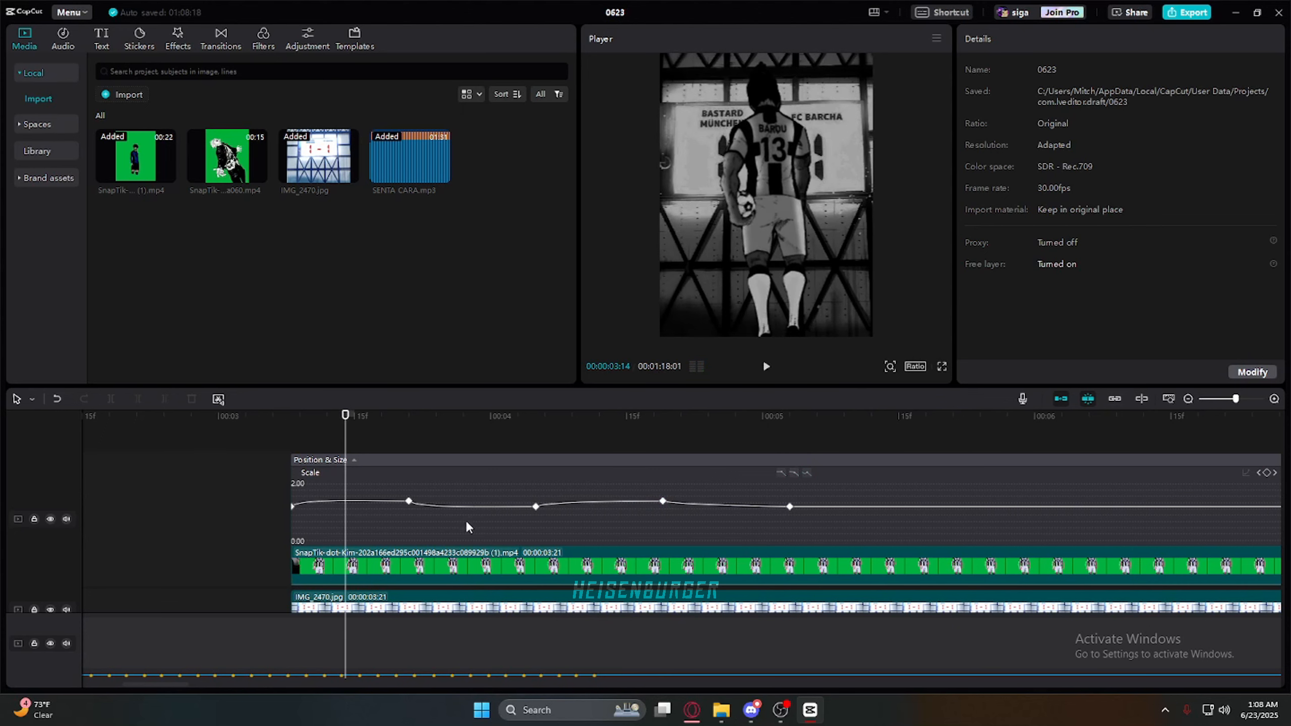
Step: Soften the first Scale keyframe's curve slightly and replay the zoom pulses from before the clip
{"action": "left_click", "coordinate": [409, 501]}
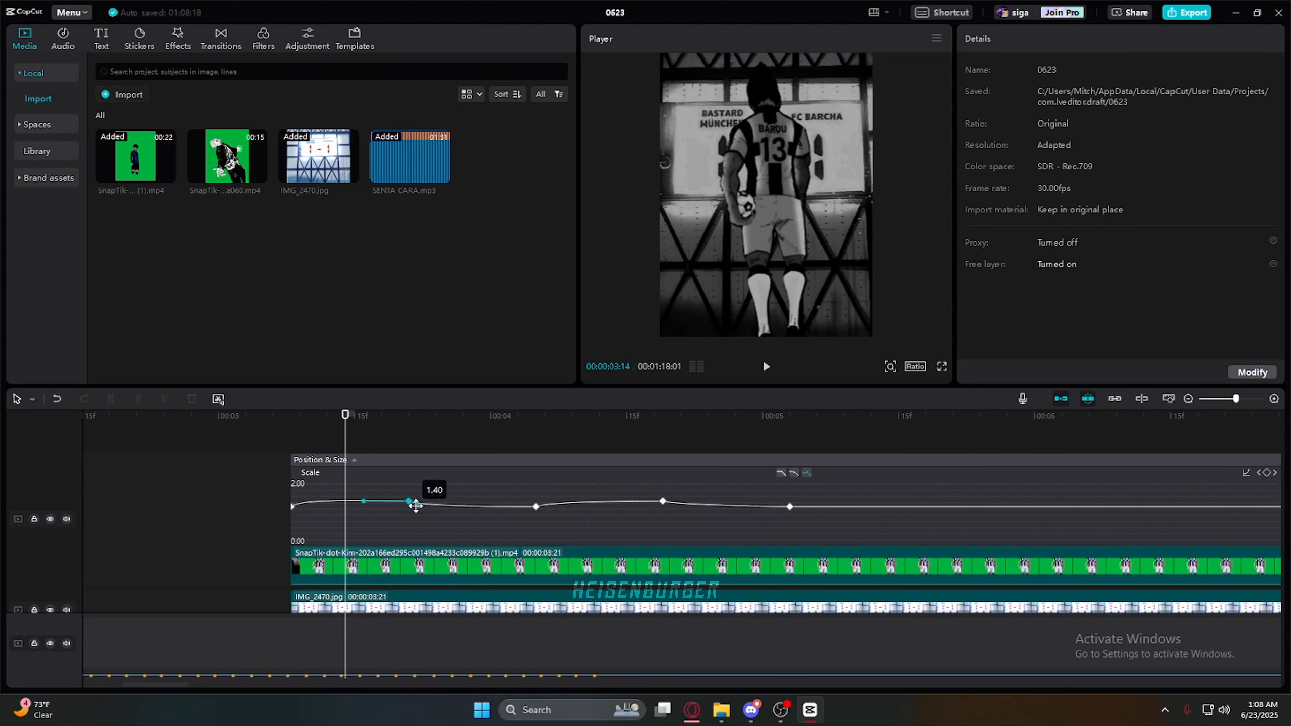
{"action": "left_click", "coordinate": [296, 503]}
{"action": "left_click", "coordinate": [239, 481]}
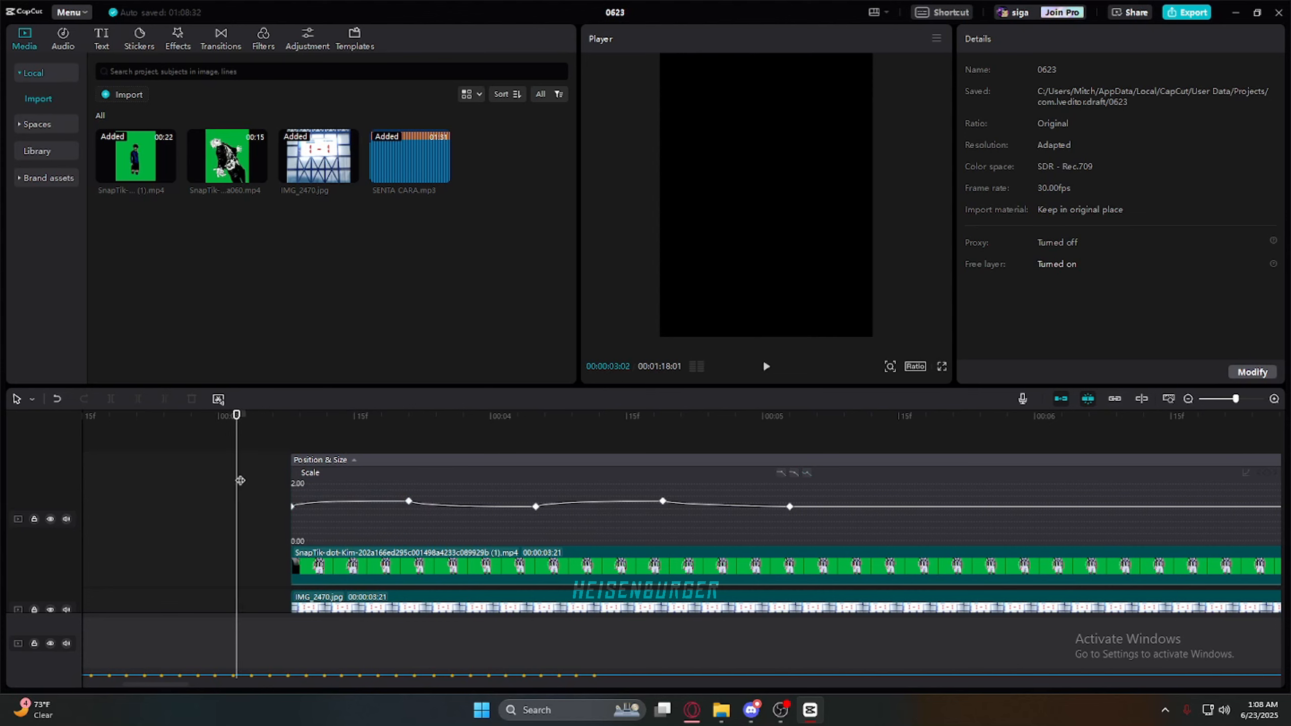
{"action": "key", "text": "space"}
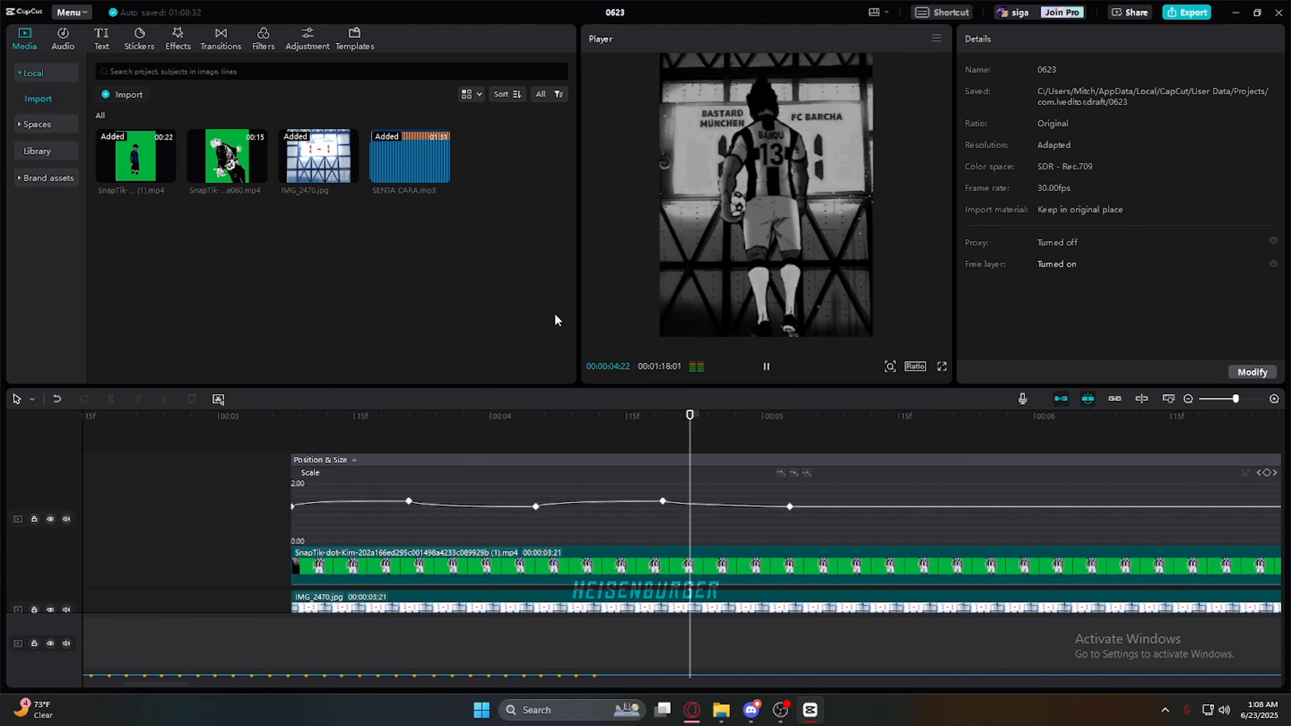
{"action": "key", "text": "space"}
{"action": "left_click_drag", "start_coordinate": [881, 440], "coordinate": [787, 431]}
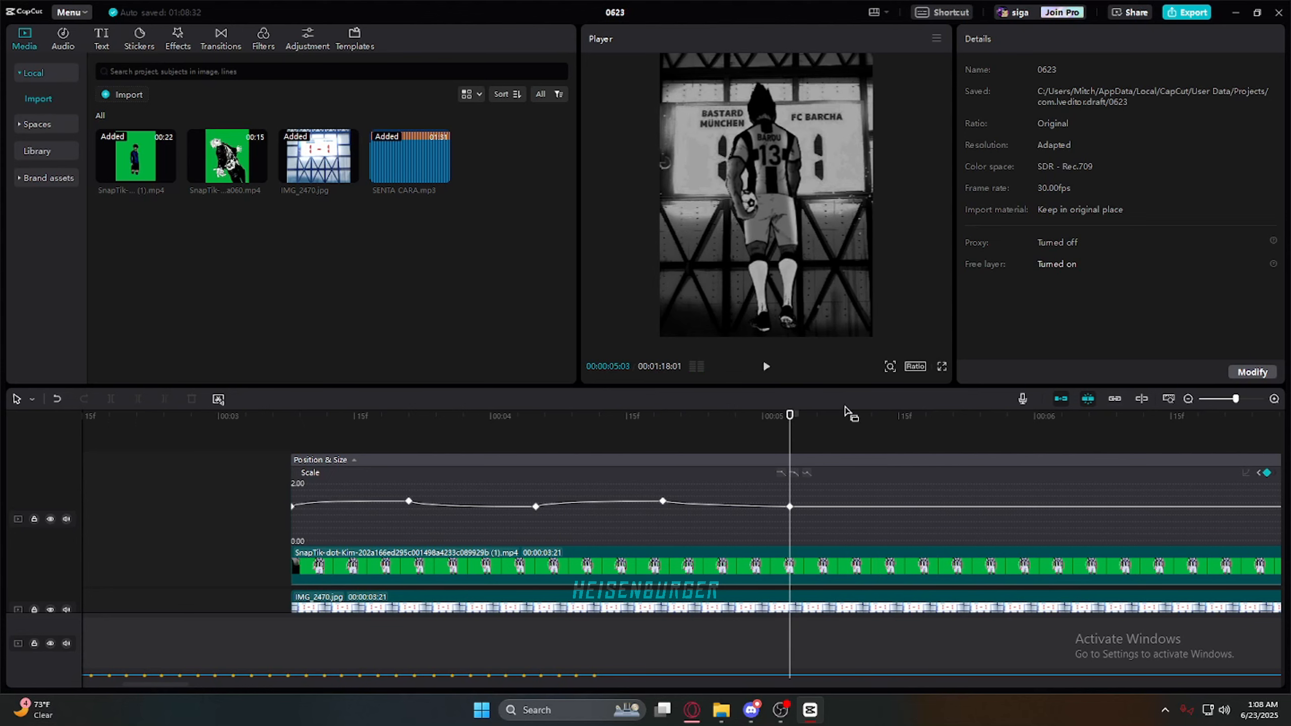
Step: Trim the ends of the player clip and scoreboard image to 5:04, one frame past the last Scale keyframe
{"action": "scroll", "coordinate": [915, 470], "scroll_direction": "down", "scroll_amount": 3}
{"action": "scroll", "coordinate": [793, 623], "scroll_direction": "up", "scroll_amount": 1}
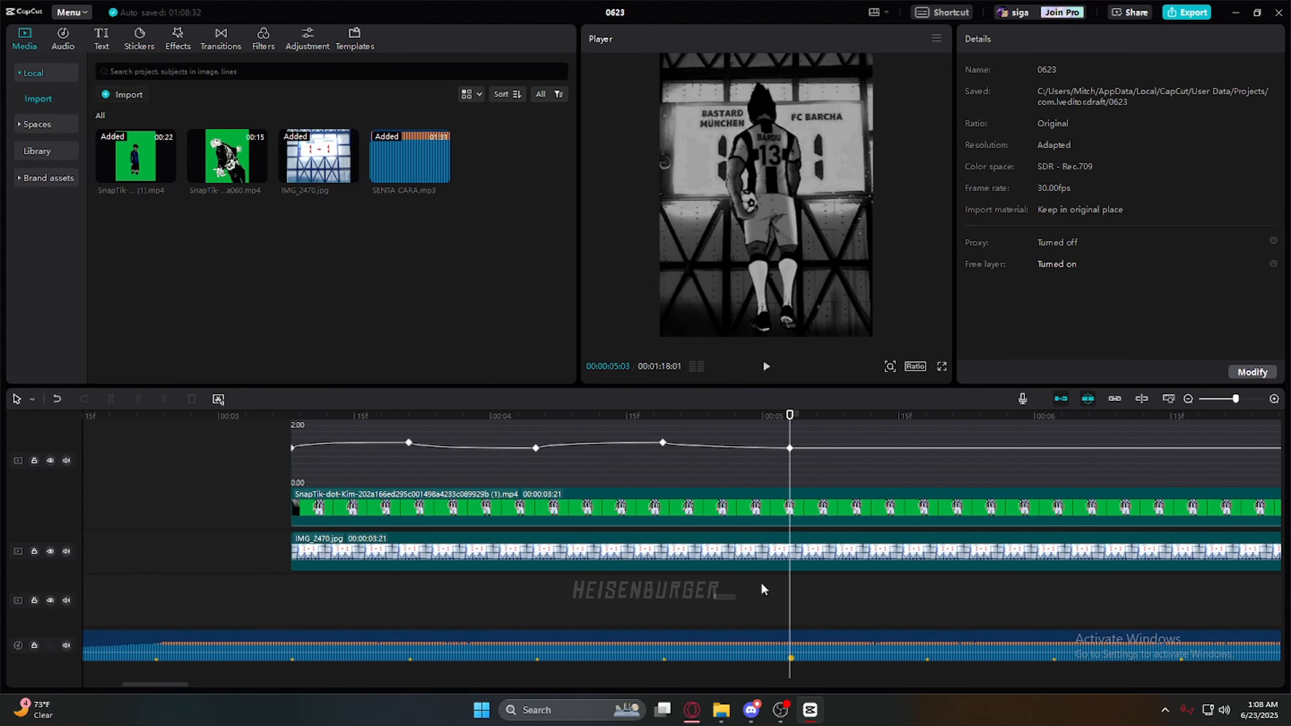
{"action": "left_click", "coordinate": [838, 508]}
{"action": "scroll", "coordinate": [941, 506], "scroll_direction": "up", "scroll_amount": 2}
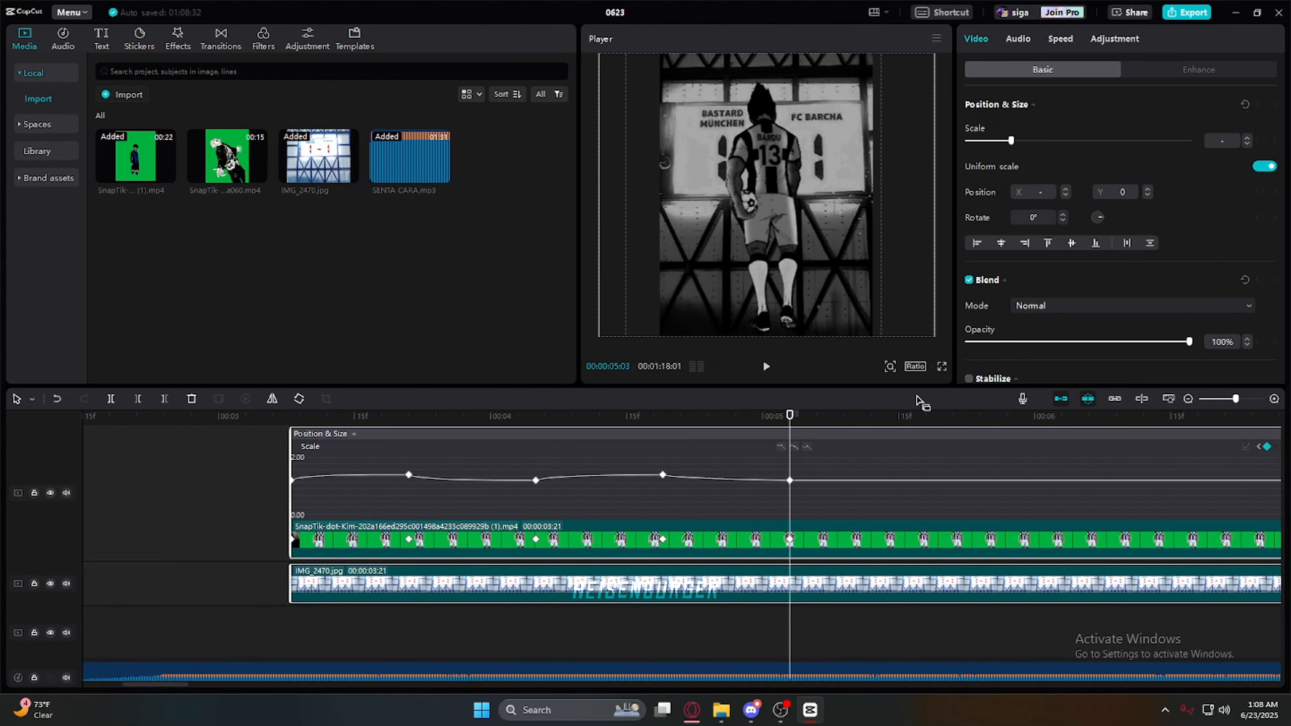
{"action": "key", "text": "Right"}
{"action": "key", "text": "Left"}
{"action": "key", "text": "Right"}
{"action": "key", "text": "Left"}
{"action": "key", "text": "Right"}
{"action": "left_click", "coordinate": [164, 399]}
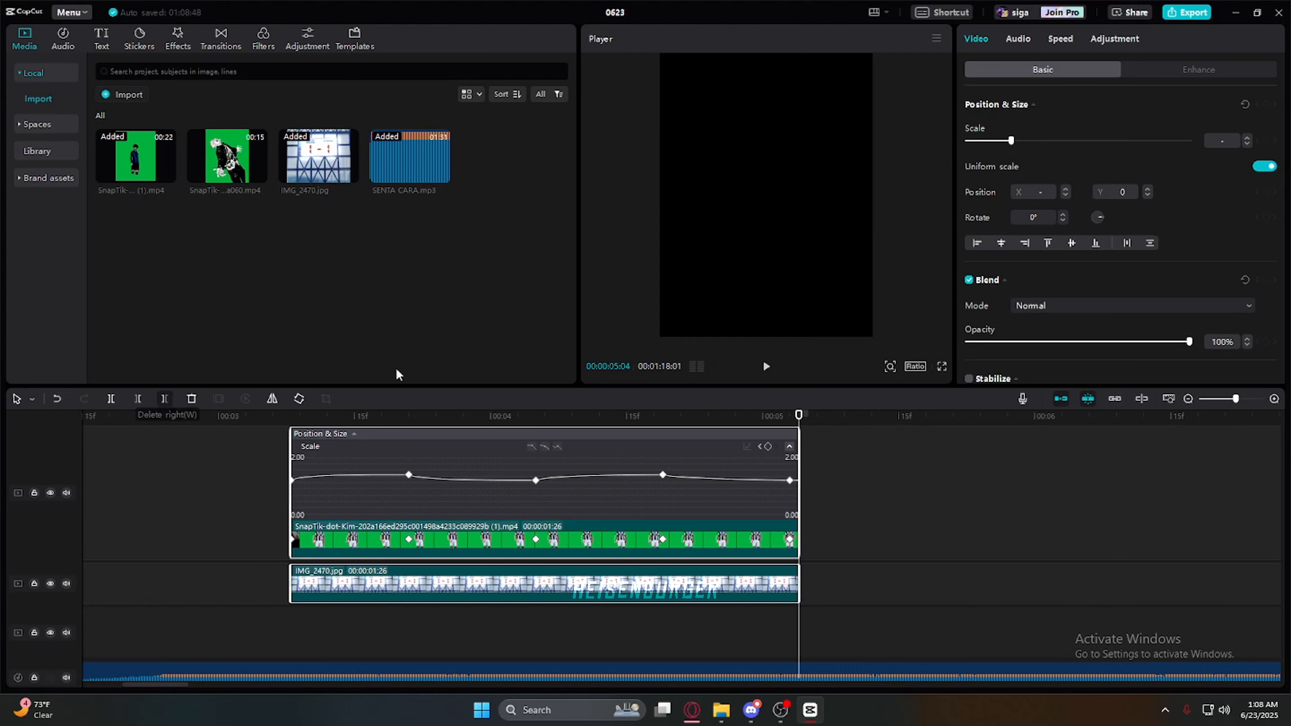
Step: Combine the trimmed player clip and the scoreboard image into a compound clip
{"action": "scroll", "coordinate": [811, 571], "scroll_direction": "down", "scroll_amount": 2}
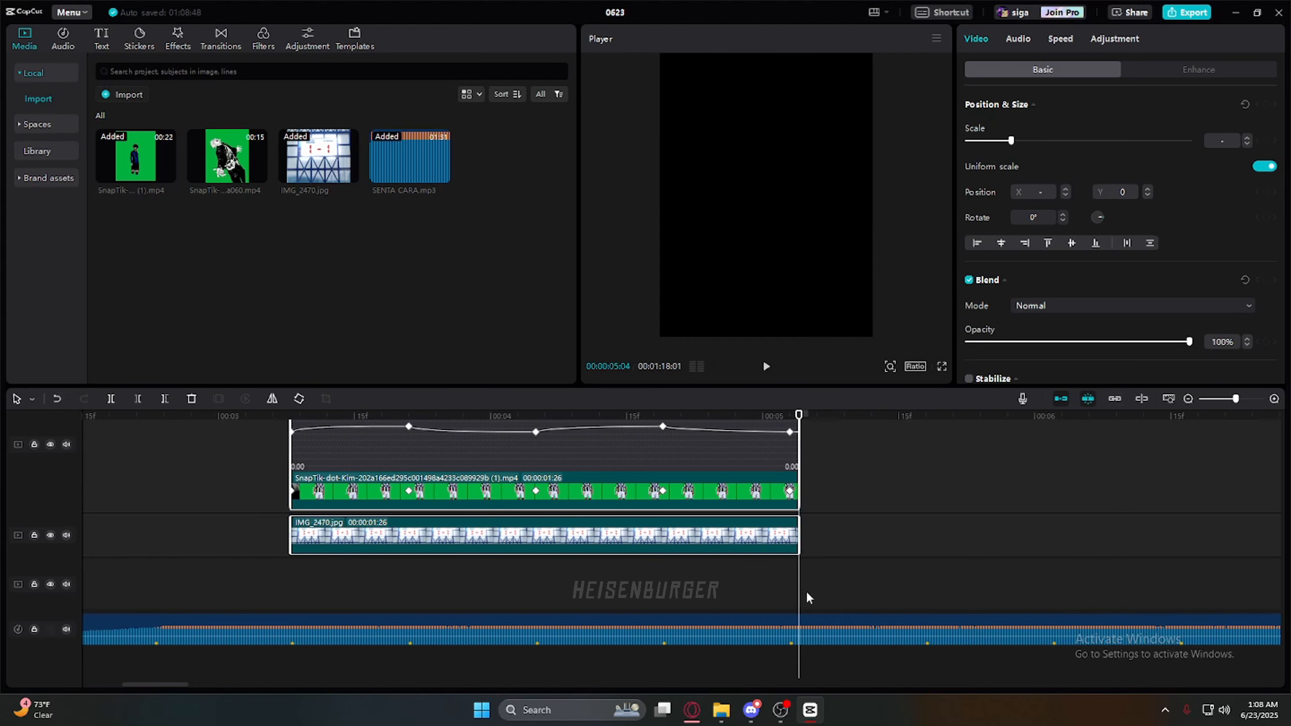
{"action": "left_click", "coordinate": [798, 441]}
{"action": "scroll", "coordinate": [744, 536], "scroll_direction": "up", "scroll_amount": 3}
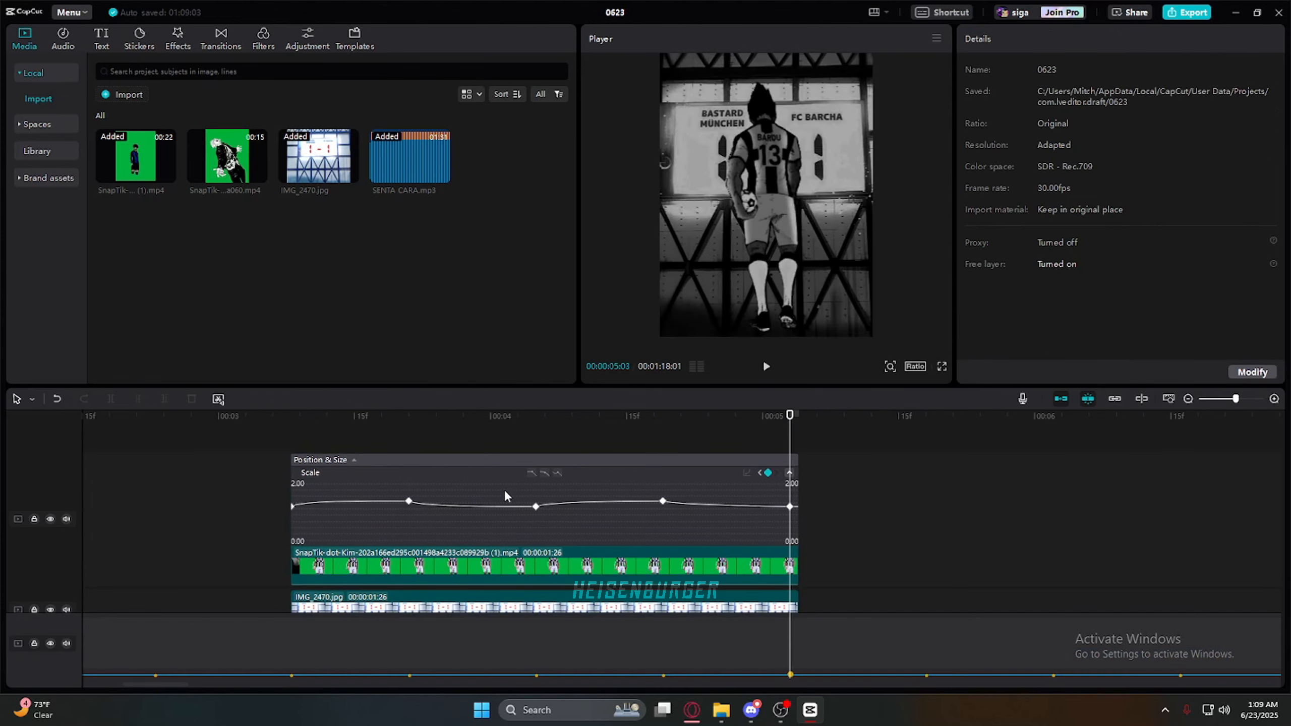
{"action": "scroll", "coordinate": [695, 583], "scroll_direction": "down", "scroll_amount": 3}
{"action": "left_click_drag", "start_coordinate": [338, 588], "coordinate": [719, 320]}
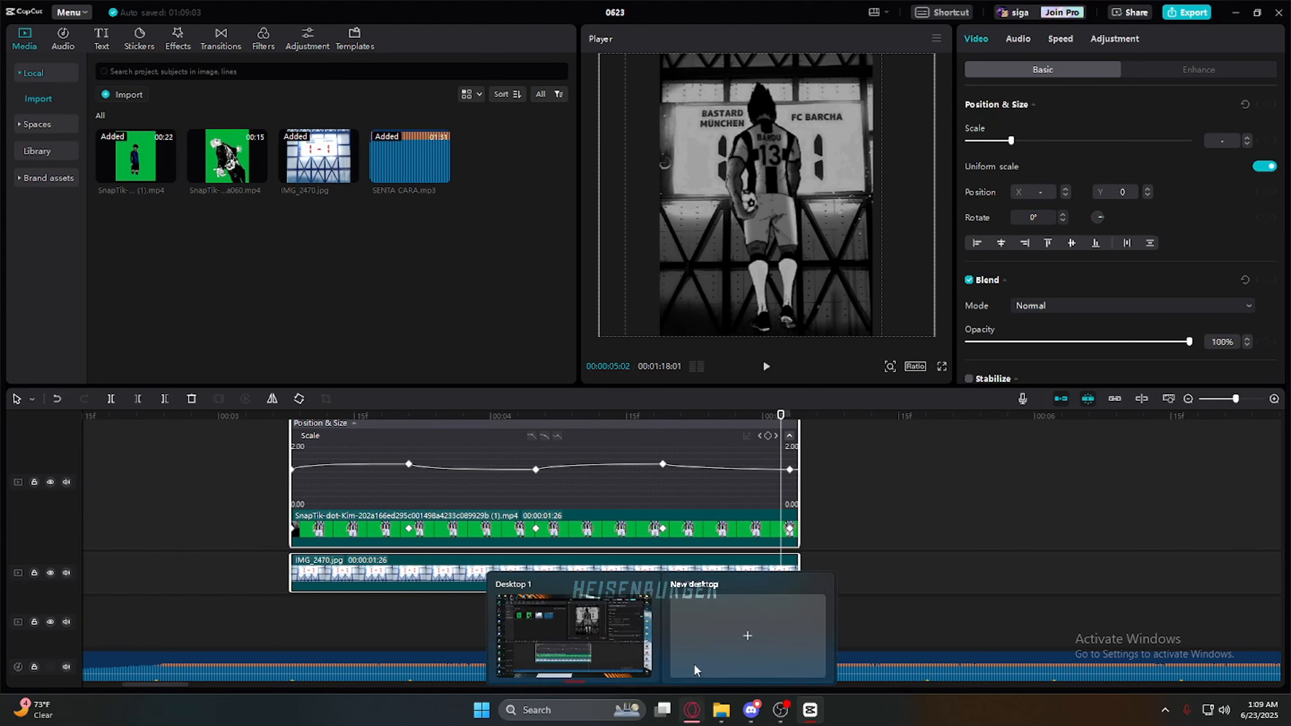
{"action": "right_click", "coordinate": [709, 527]}
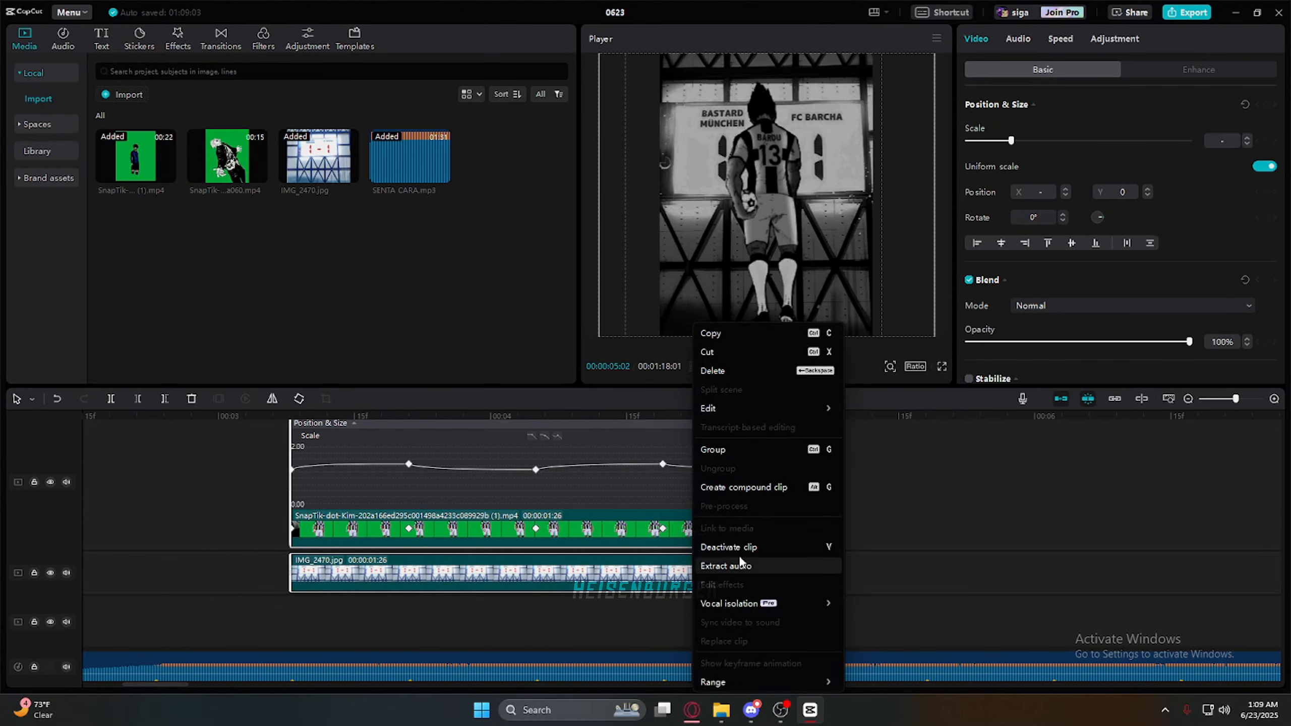
{"action": "left_click", "coordinate": [727, 484]}
Step: Add a Scale keyframe at the start of the compound clip
{"action": "key", "text": "Up"}
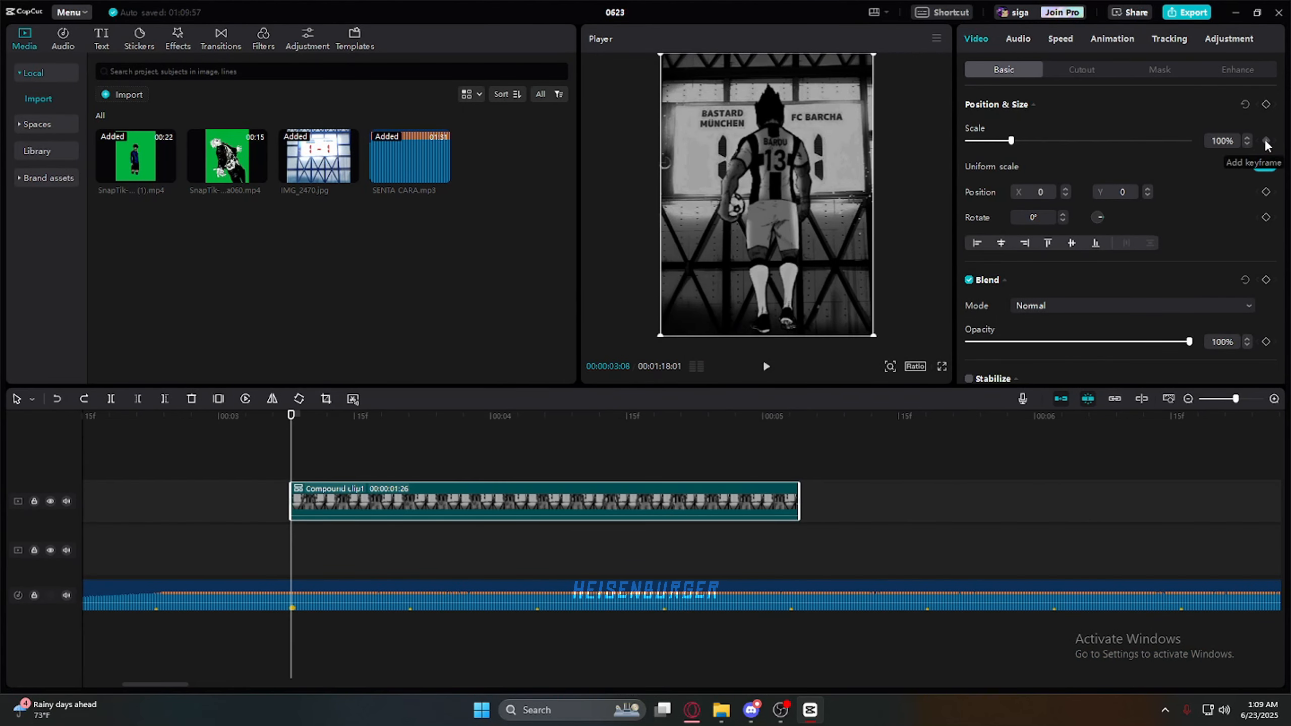
{"action": "left_click", "coordinate": [1266, 140]}
{"action": "left_click_drag", "start_coordinate": [292, 432], "coordinate": [409, 442]}
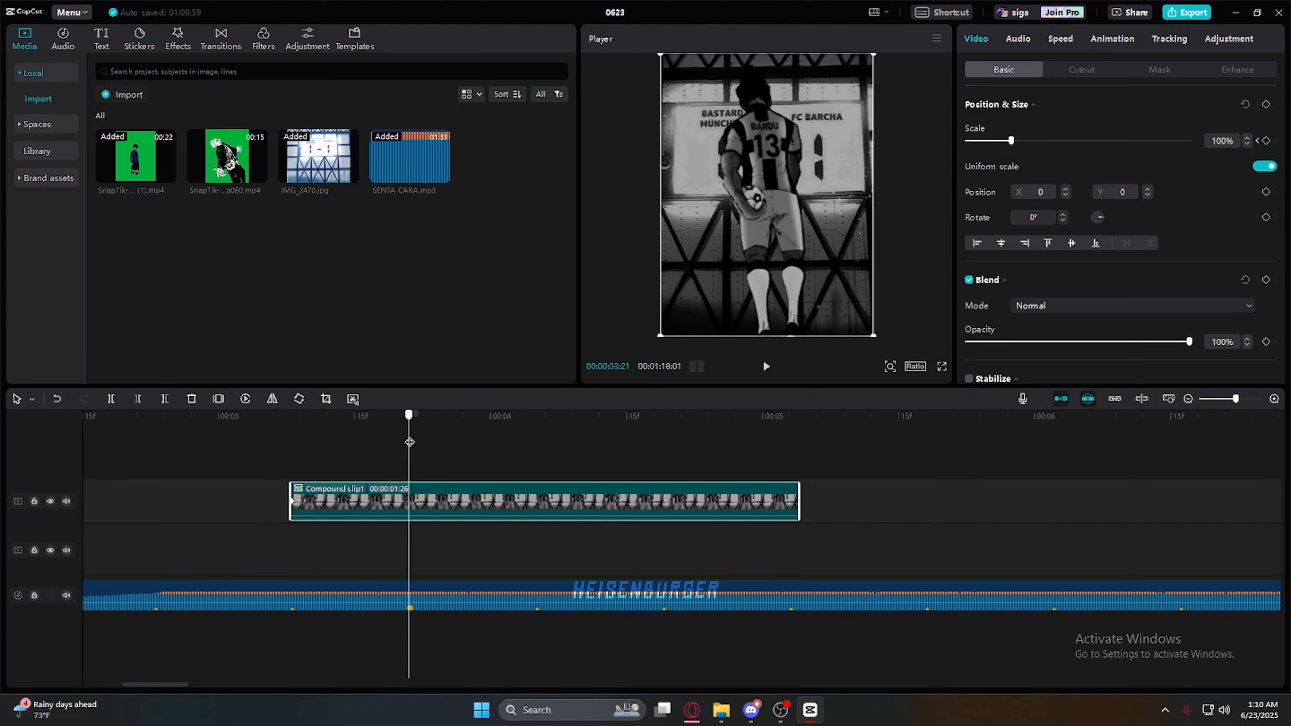
{"action": "left_click", "coordinate": [1029, 146]}
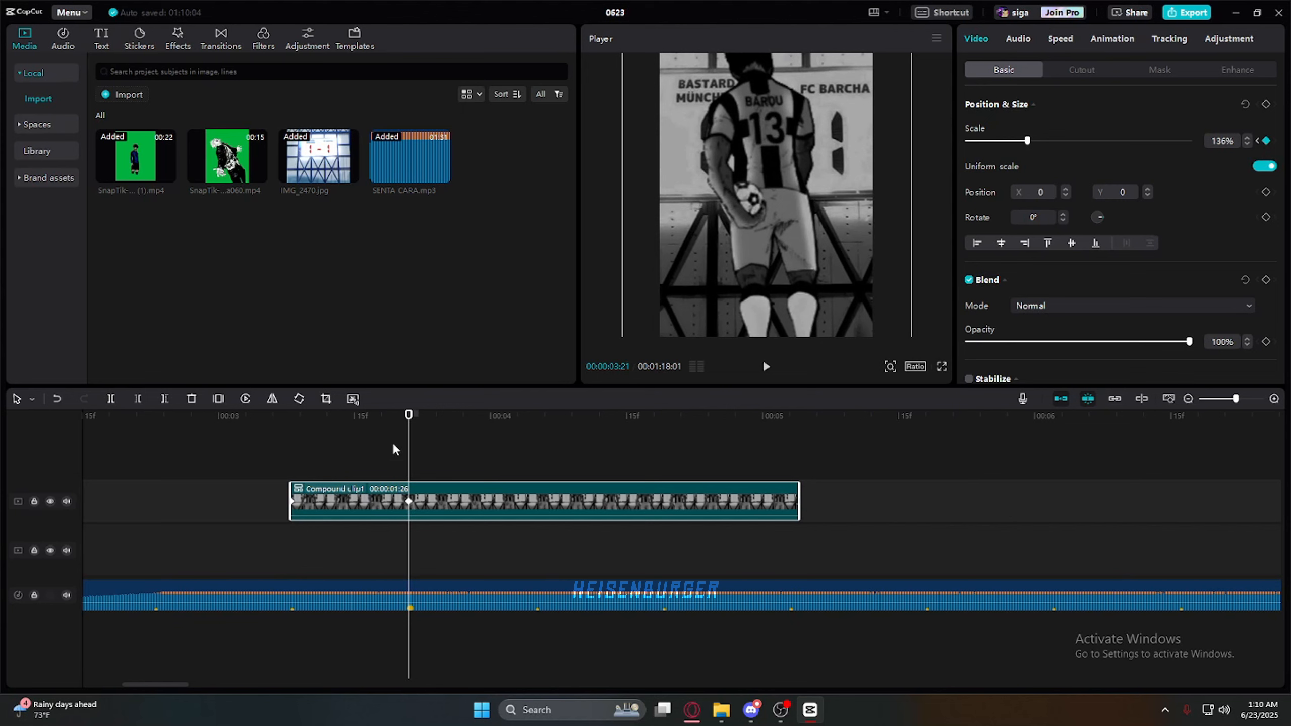
{"action": "left_click", "coordinate": [57, 399]}
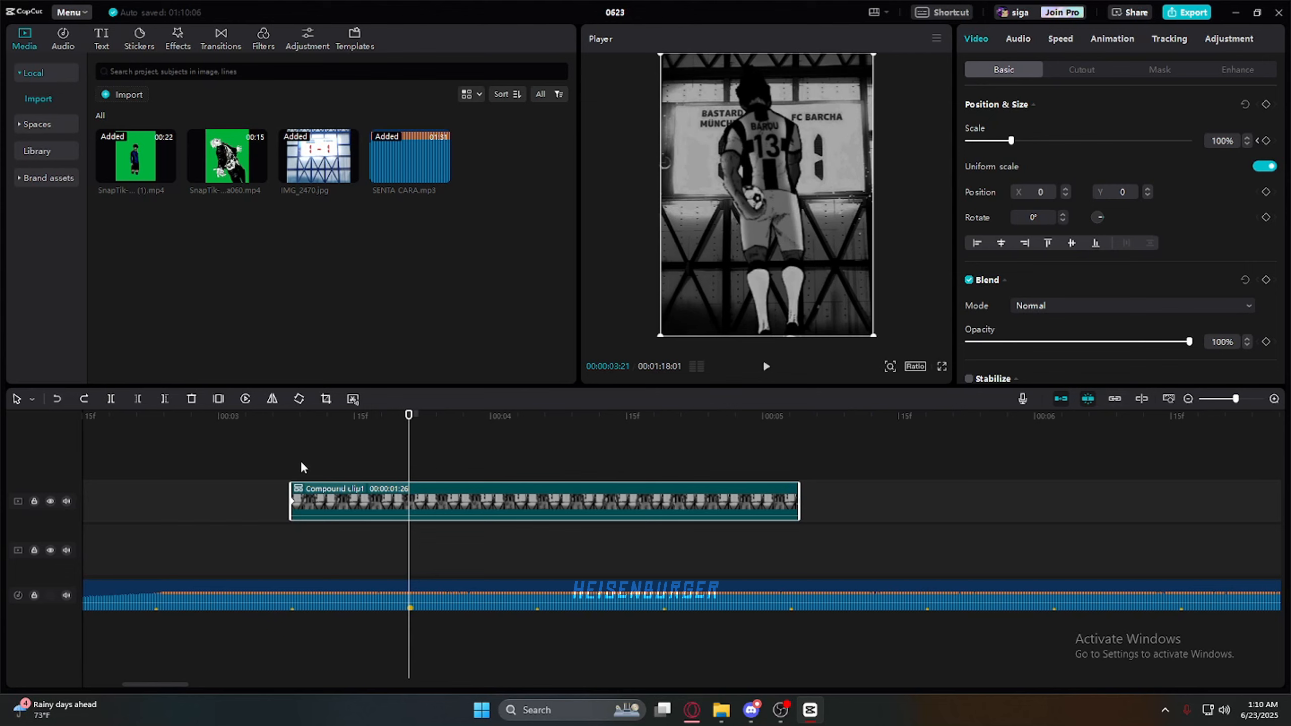
Step: Add a Position keyframe at the compound clip's start, and at the 3:21 beat marker set scale 151% and Y position -537
{"action": "left_click_drag", "start_coordinate": [409, 420], "coordinate": [292, 418]}
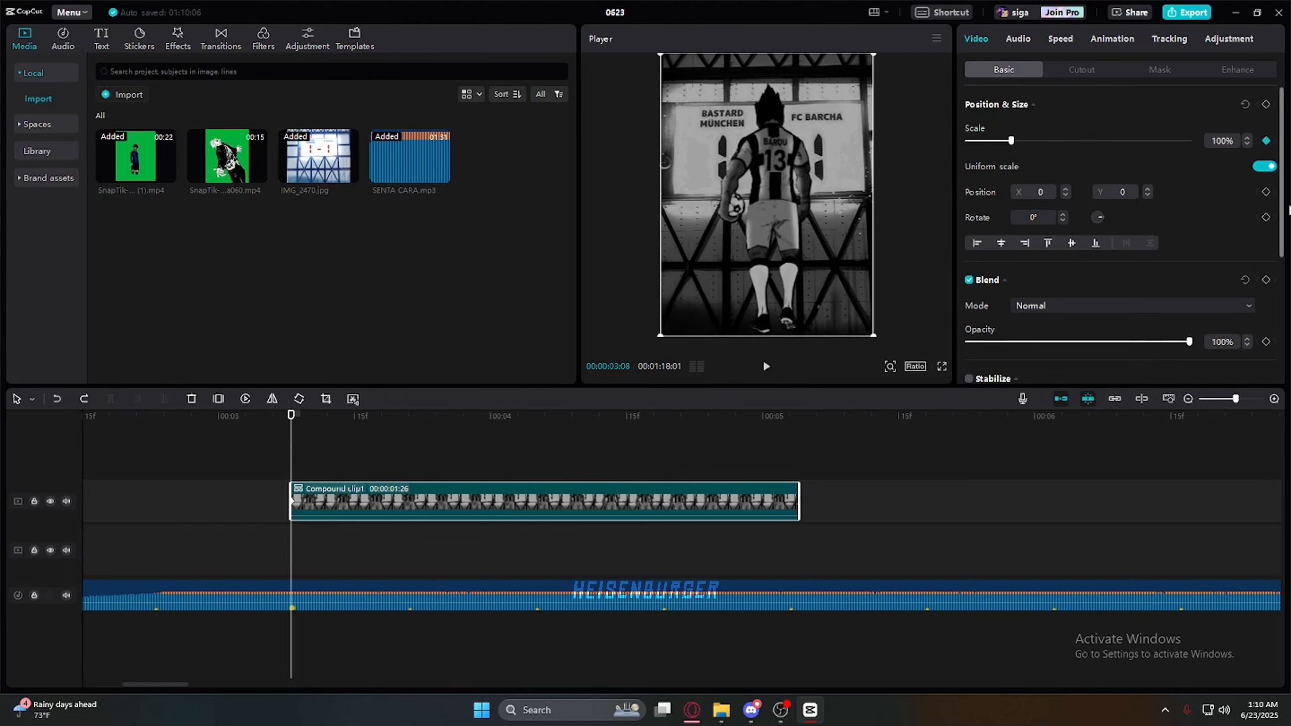
{"action": "left_click", "coordinate": [1265, 192]}
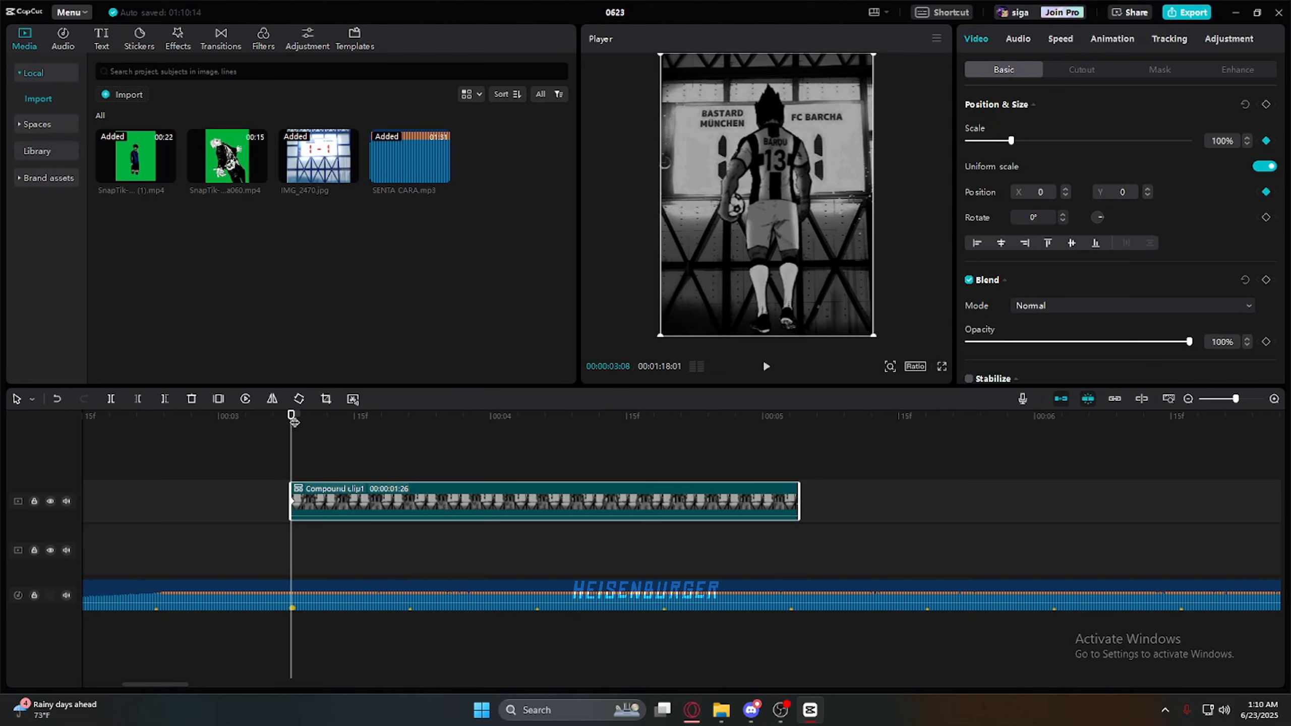
{"action": "left_click_drag", "start_coordinate": [293, 424], "coordinate": [408, 446]}
{"action": "left_click_drag", "start_coordinate": [1019, 138], "coordinate": [1035, 140]}
{"action": "left_click_drag", "start_coordinate": [760, 178], "coordinate": [763, 212]}
{"action": "left_click", "coordinate": [268, 439]}
Step: At the 4:05 beat marker, set the compound clip's scale to 100% and move it back to the frame's vertical centre
{"action": "left_click", "coordinate": [345, 493]}
{"action": "left_click_drag", "start_coordinate": [409, 440], "coordinate": [536, 447]}
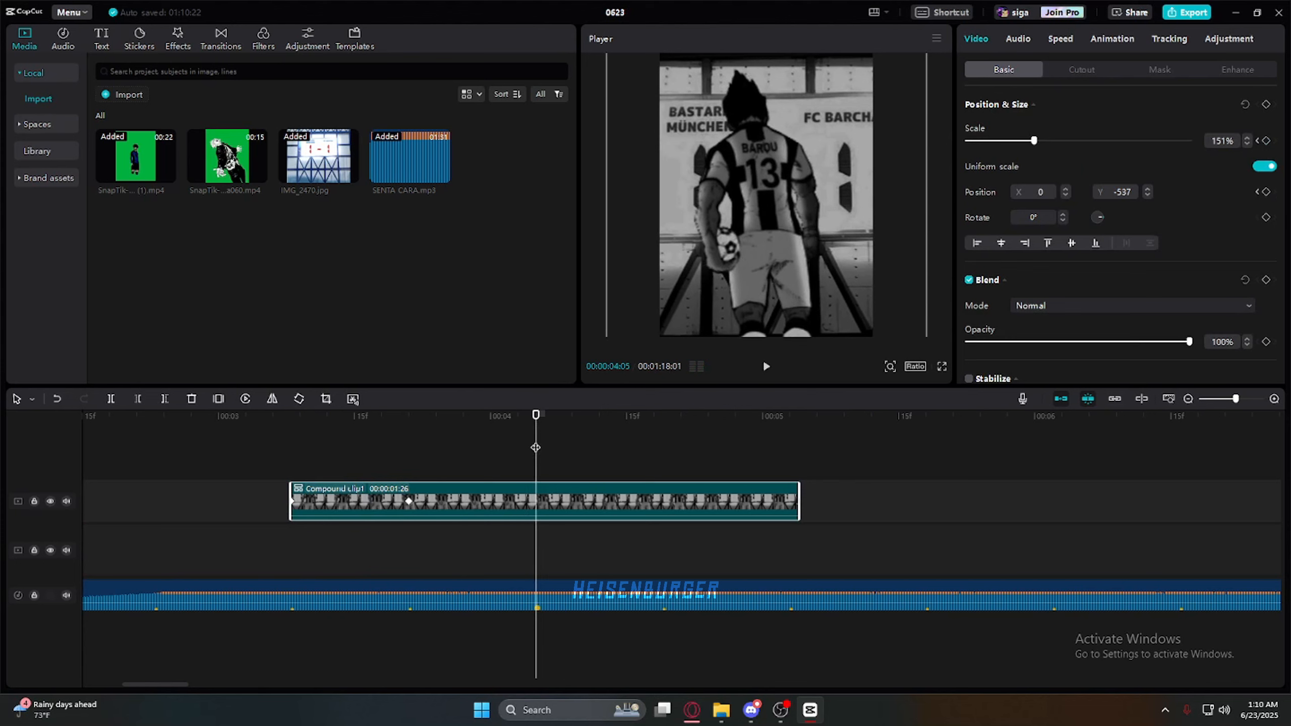
{"action": "left_click", "coordinate": [1232, 140]}
{"action": "key", "text": "BackSpace"}
{"action": "key", "text": "BackSpace"}
{"action": "type", "text": "00"}
{"action": "key", "text": "Return"}
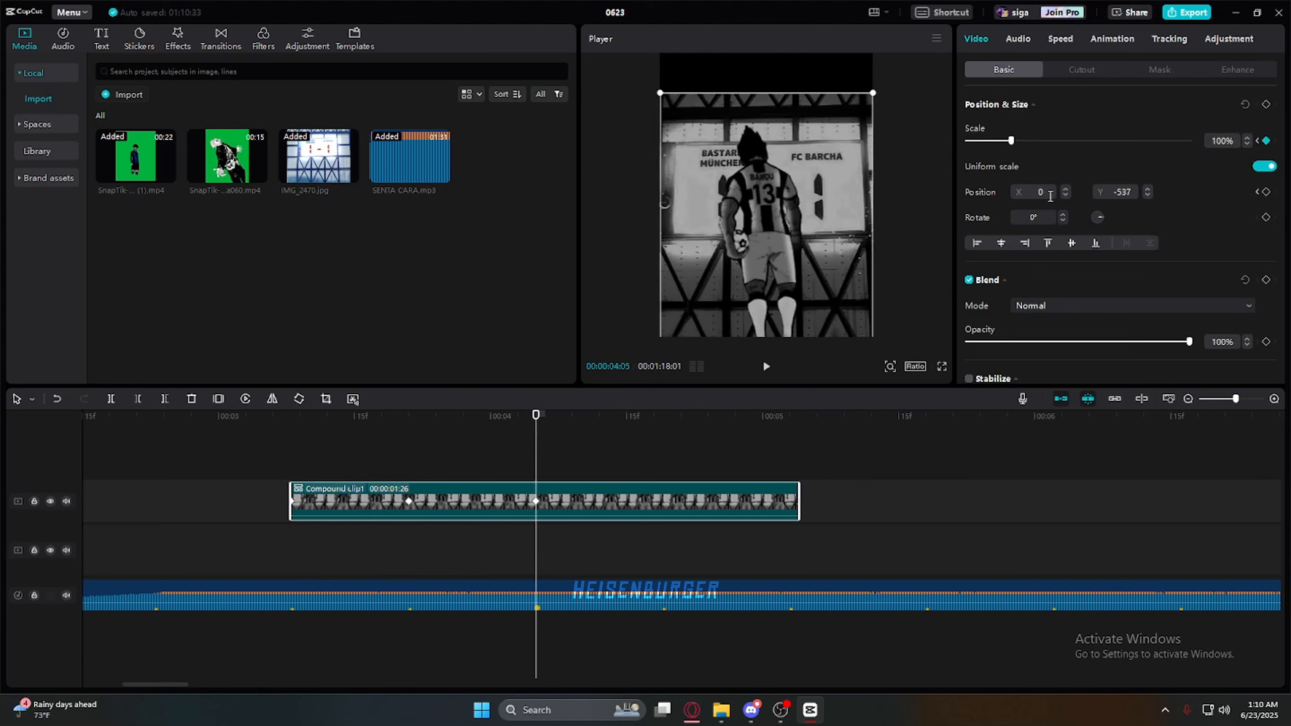
{"action": "left_click_drag", "start_coordinate": [744, 279], "coordinate": [751, 220]}
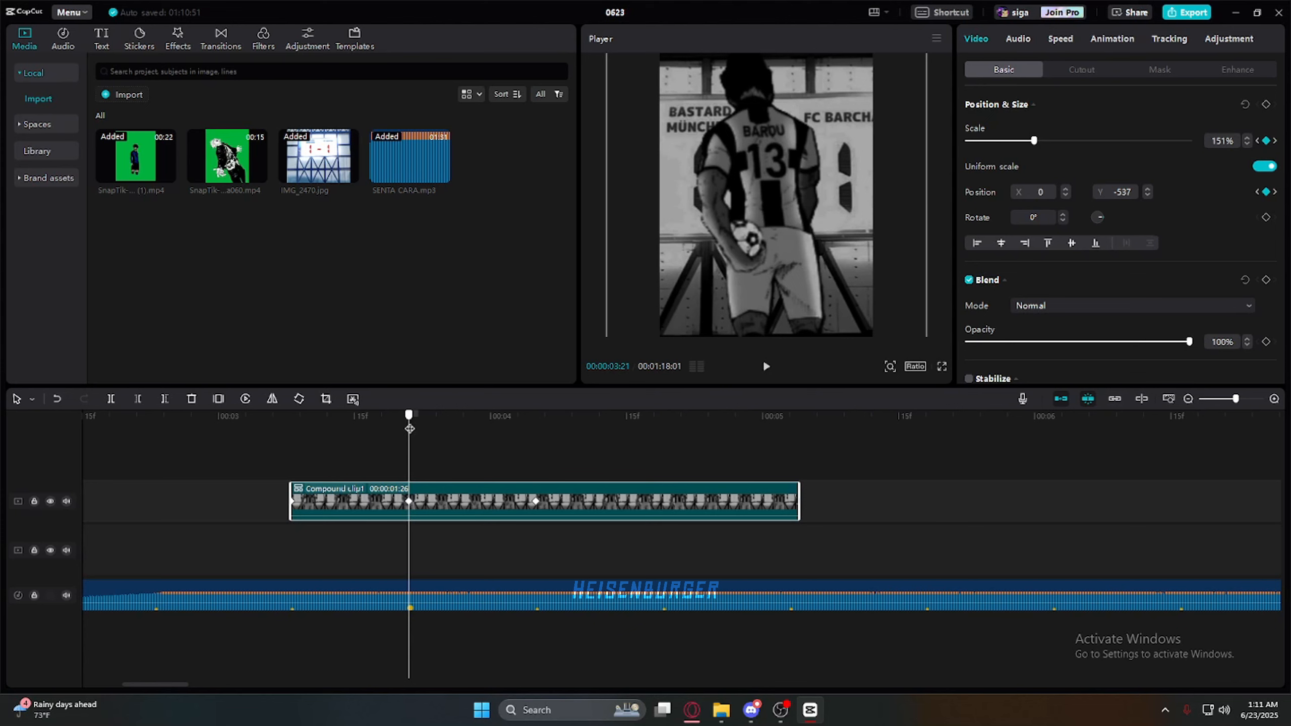
Step: At the 4:19 beat marker, set the compound clip's Y position to -537 and its scale to 151%
{"action": "left_click_drag", "start_coordinate": [409, 428], "coordinate": [664, 458]}
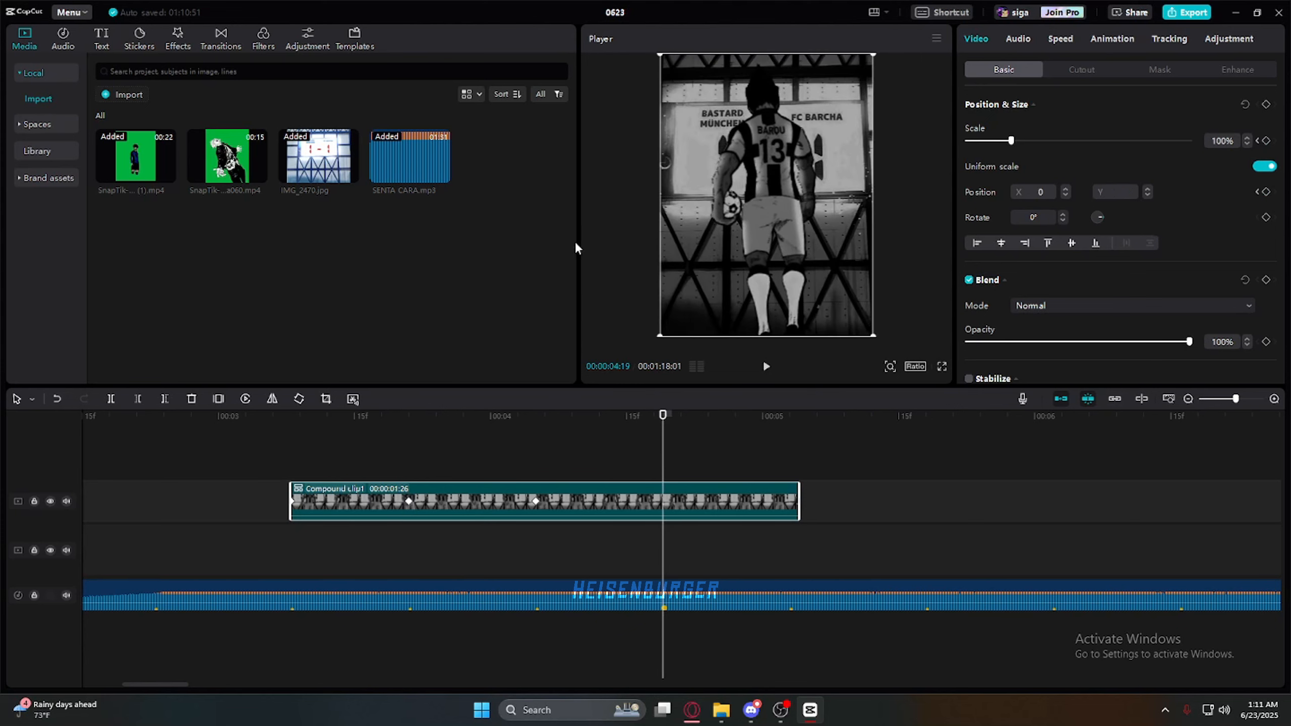
{"action": "type", "text": "537"}
{"action": "key", "text": "Return"}
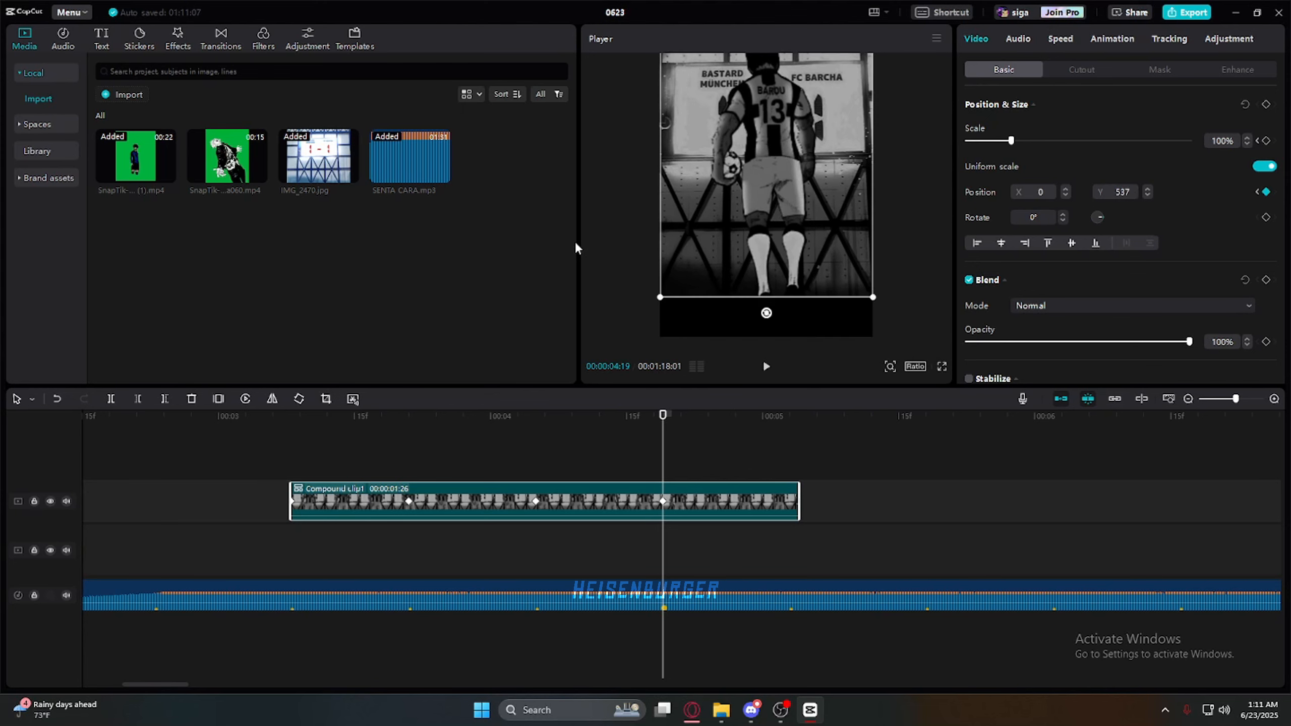
{"action": "left_click", "coordinate": [1103, 192]}
{"action": "type", "text": "-"}
{"action": "key", "text": "Return"}
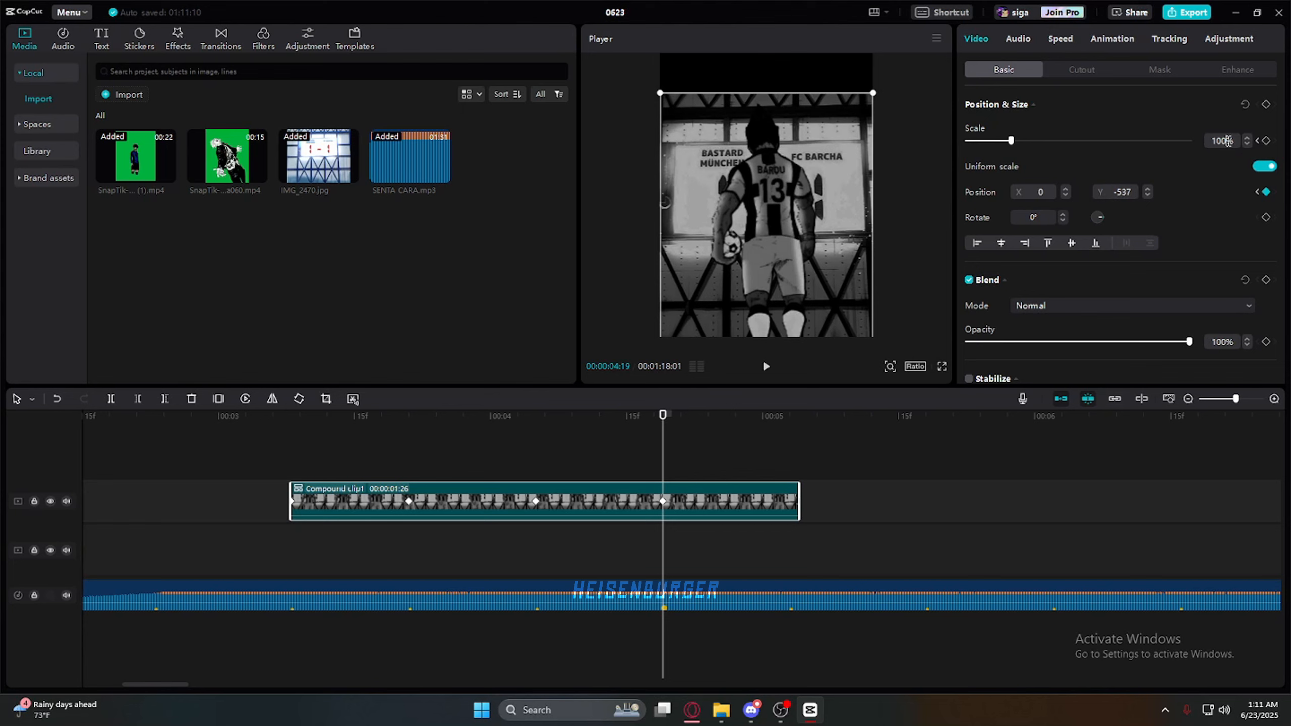
{"action": "type", "text": "151"}
{"action": "key", "text": "Return"}
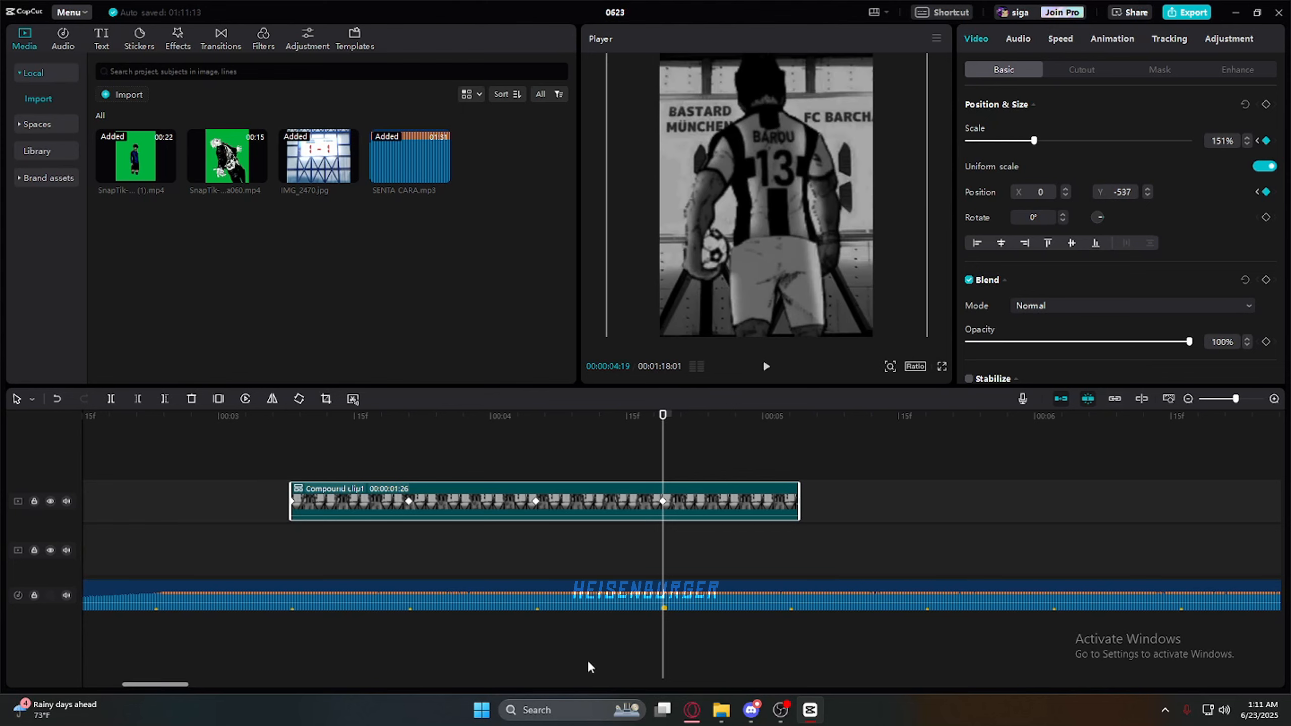
Step: At the 5:03 beat marker, set the compound clip's scale to 100% and its Y position back to 0
{"action": "left_click", "coordinate": [700, 438]}
{"action": "left_click_drag", "start_coordinate": [707, 442], "coordinate": [789, 458]}
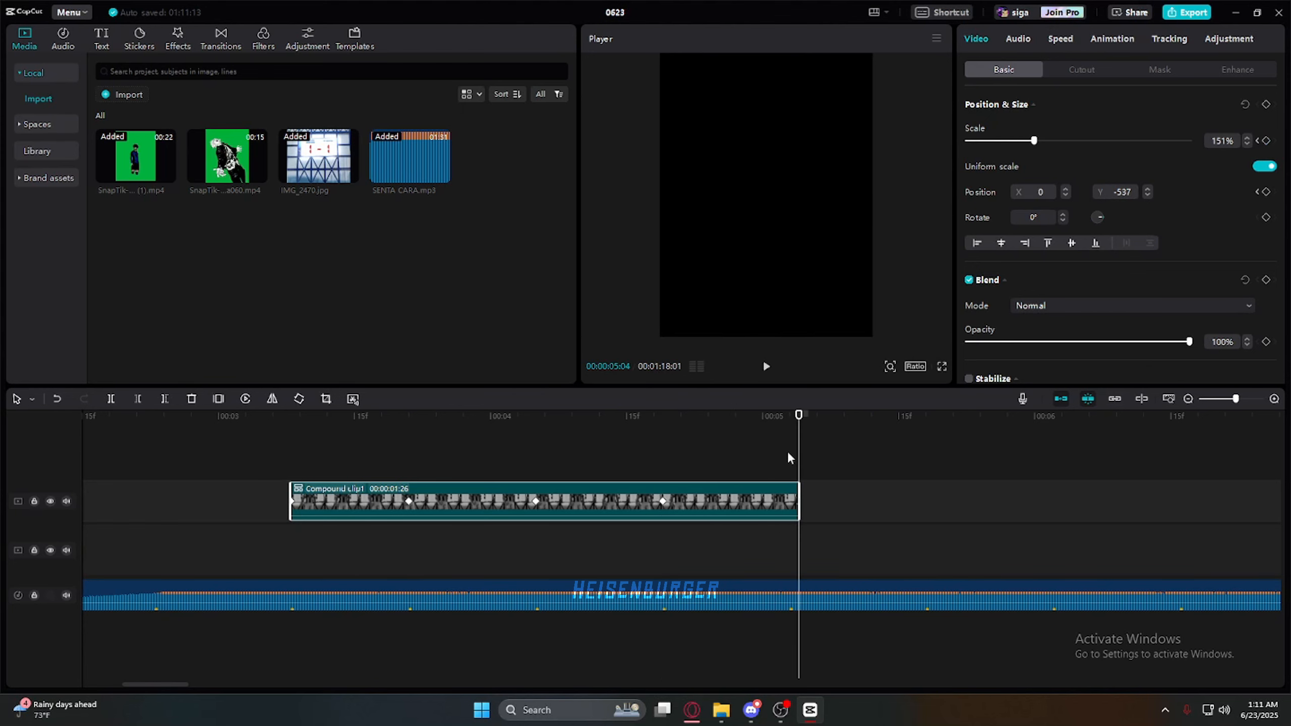
{"action": "left_click", "coordinate": [790, 457]}
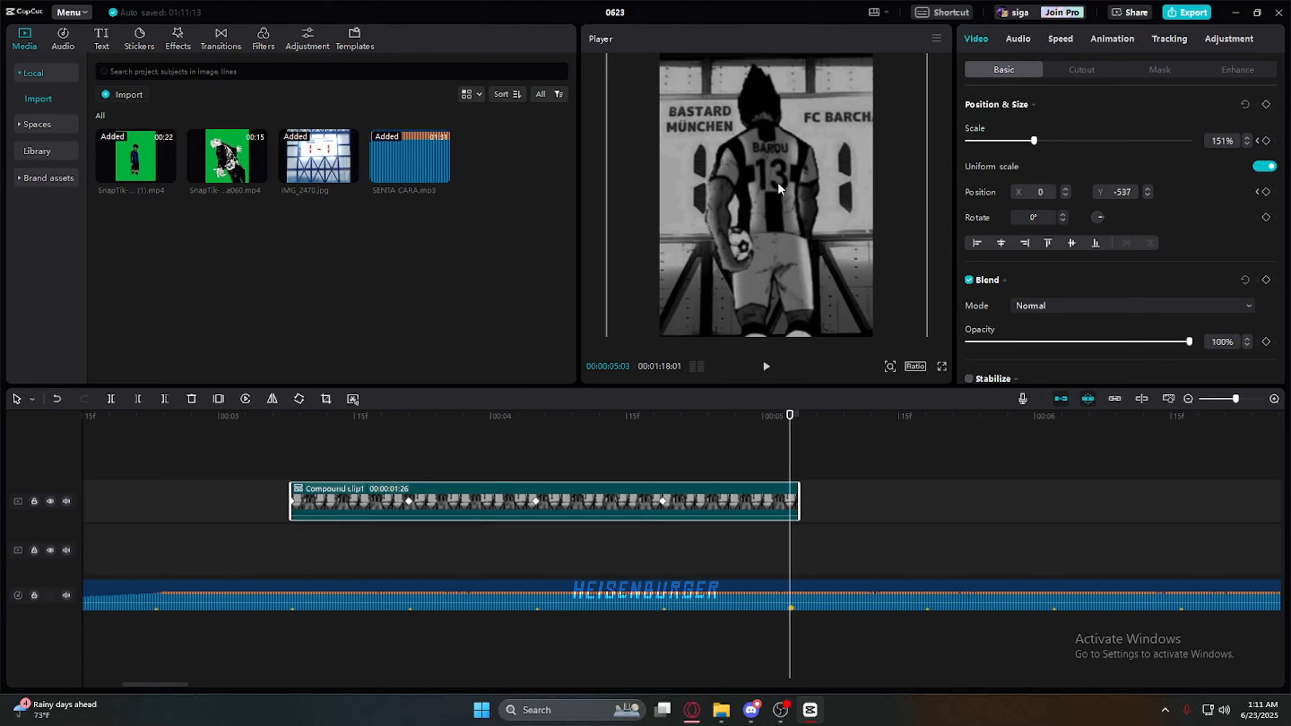
{"action": "left_click_drag", "start_coordinate": [801, 502], "coordinate": [791, 502]}
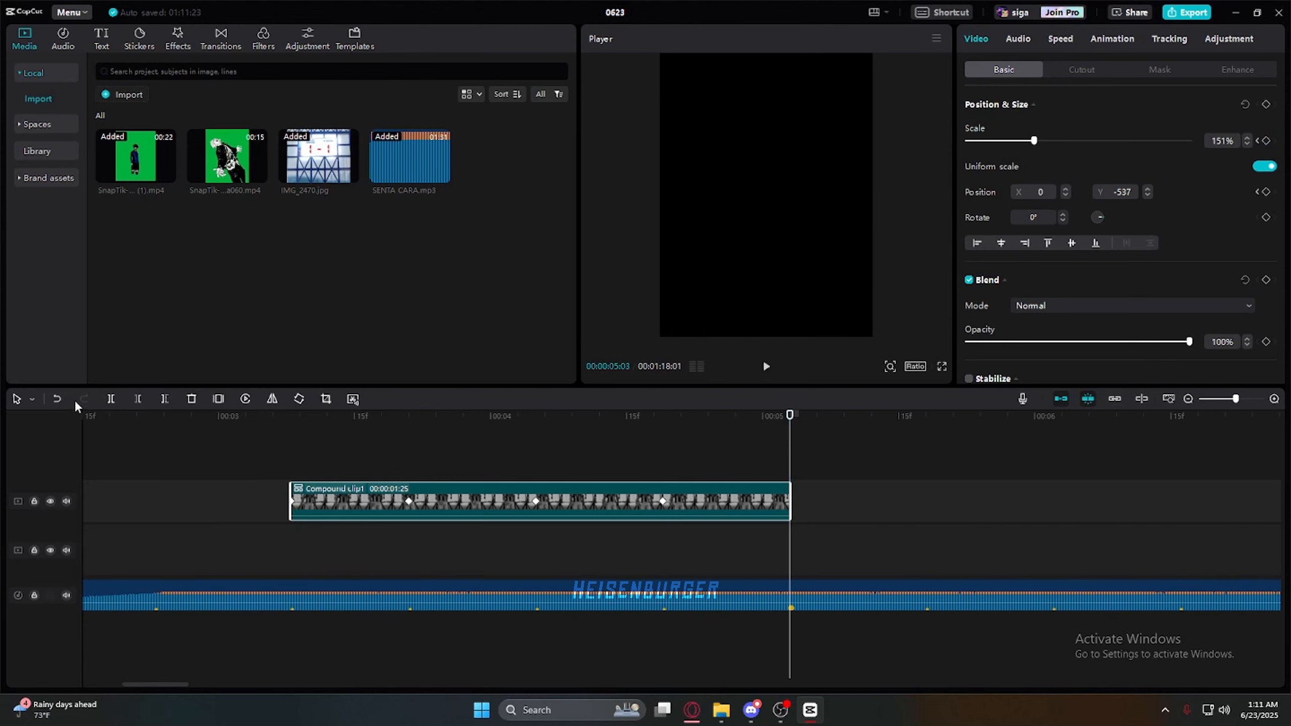
{"action": "left_click", "coordinate": [57, 400]}
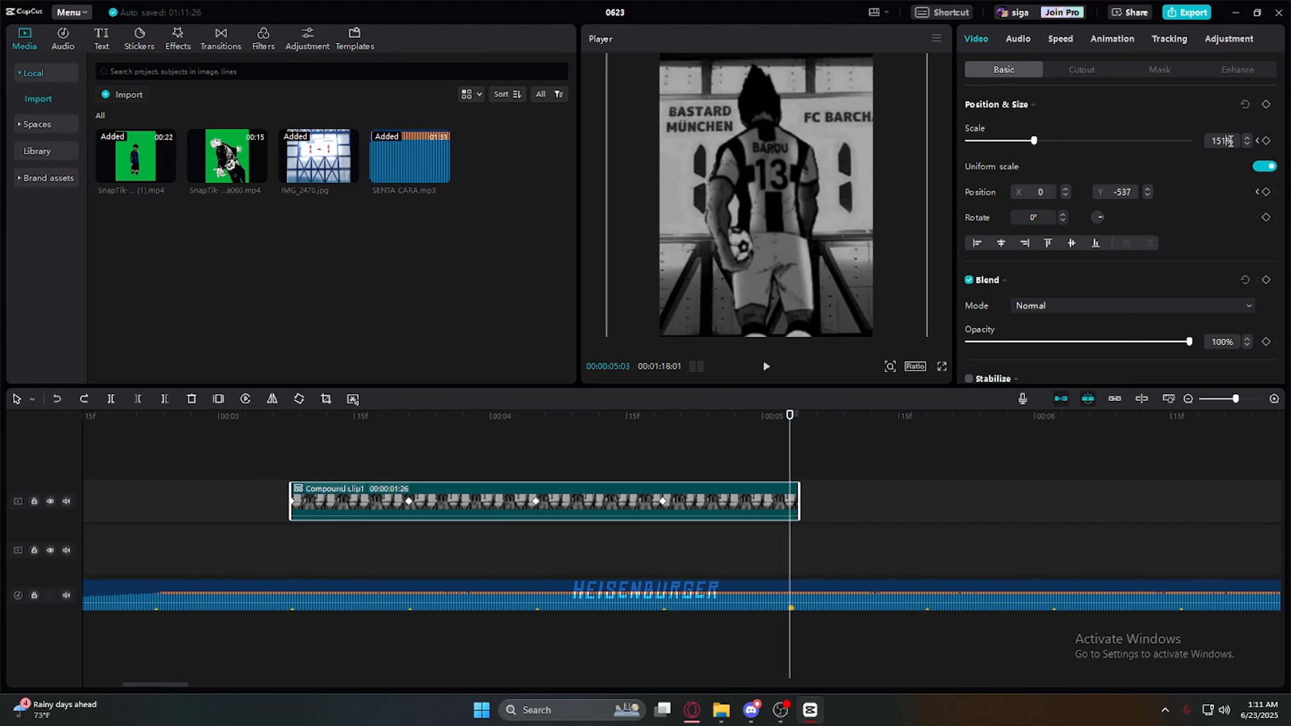
{"action": "key", "text": "BackSpace"}
{"action": "type", "text": "00"}
{"action": "key", "text": "Return"}
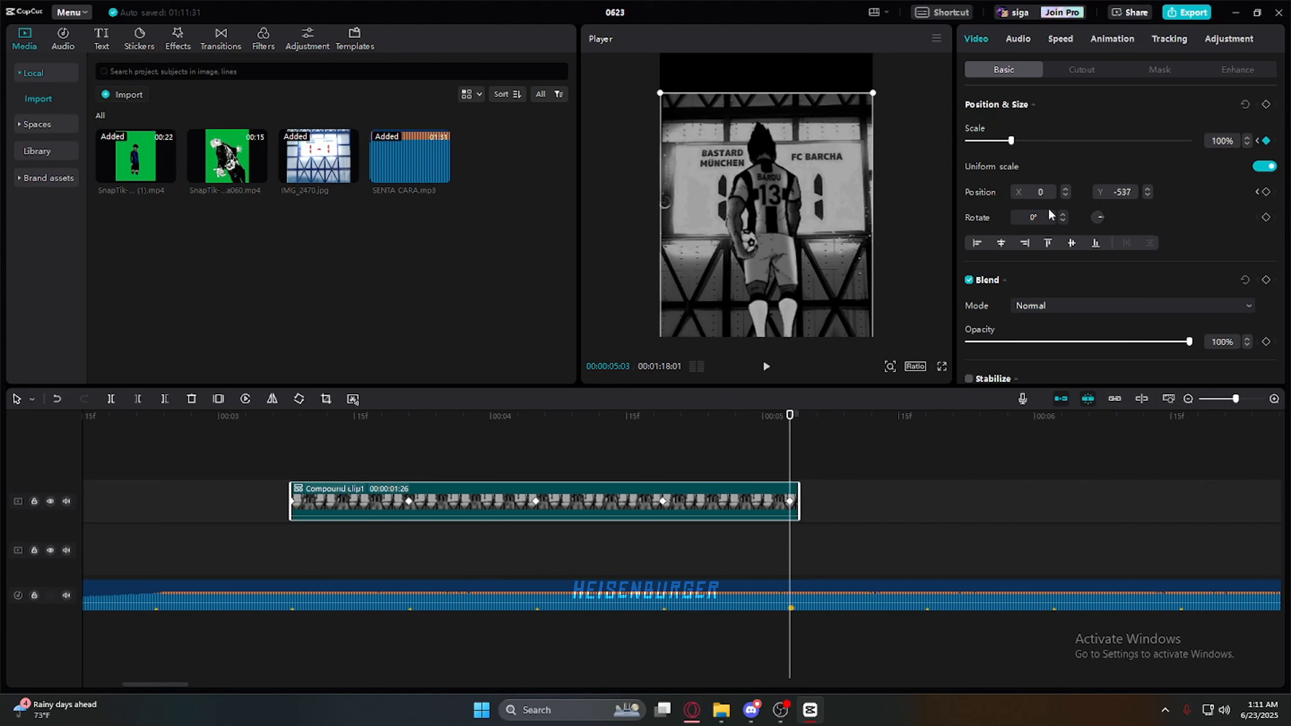
{"action": "left_click_drag", "start_coordinate": [764, 270], "coordinate": [768, 228]}
Step: Show the compound clip's Scale keyframe graph and curve the first segment so it rises fast and levels off towards 3:21
{"action": "left_click", "coordinate": [527, 491]}
{"action": "right_click", "coordinate": [631, 503]}
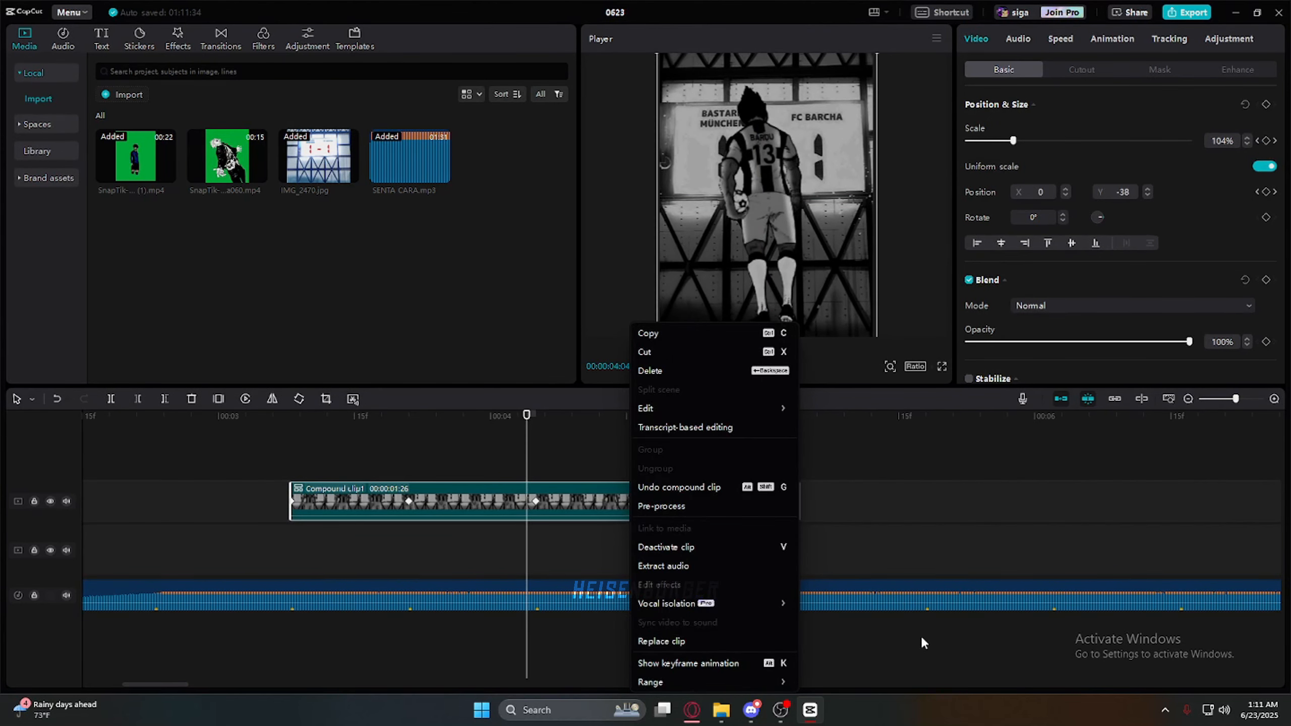
{"action": "left_click", "coordinate": [688, 663]}
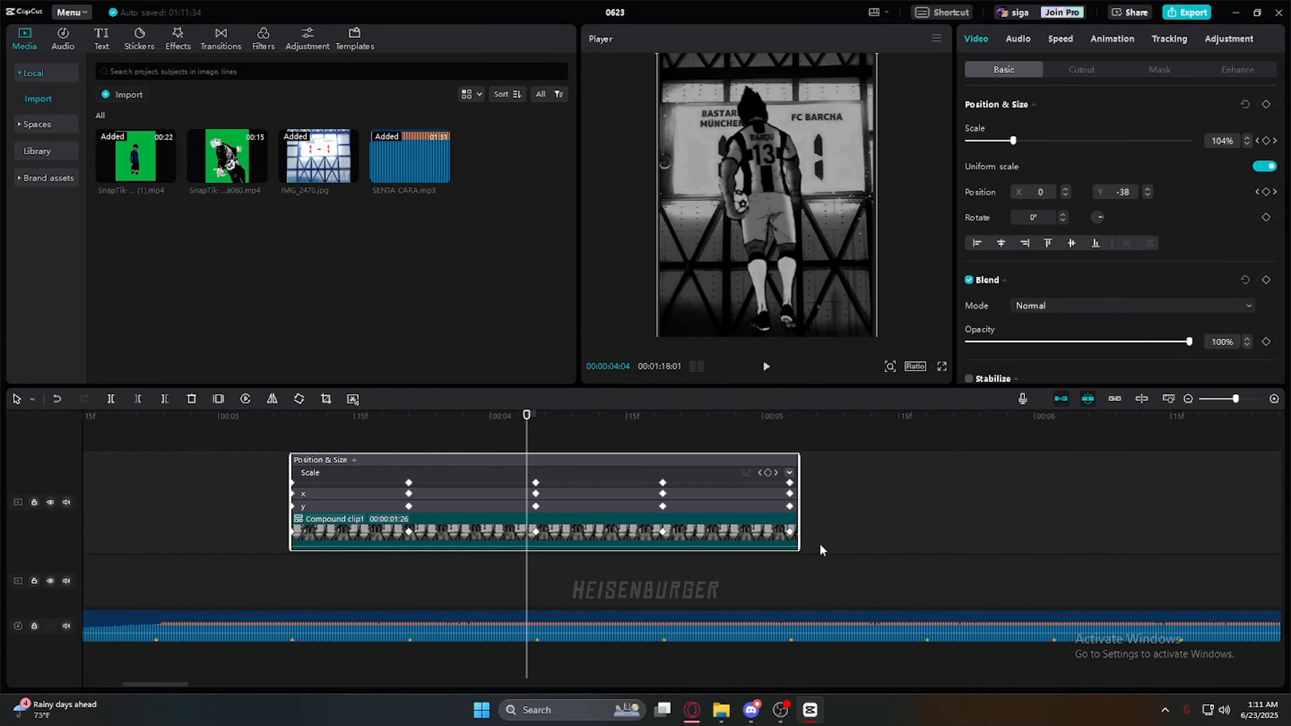
{"action": "left_click", "coordinate": [790, 473]}
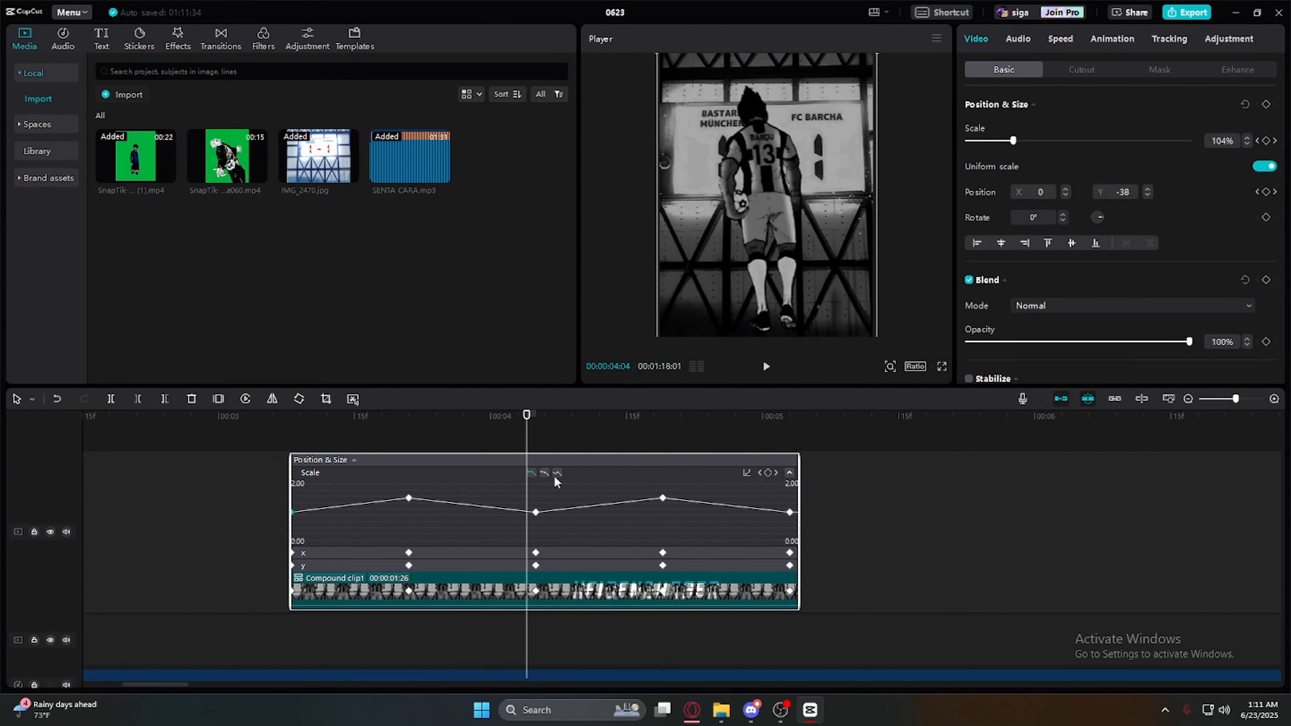
{"action": "left_click", "coordinate": [328, 515]}
{"action": "left_click_drag", "start_coordinate": [336, 512], "coordinate": [299, 500]}
{"action": "left_click", "coordinate": [194, 490]}
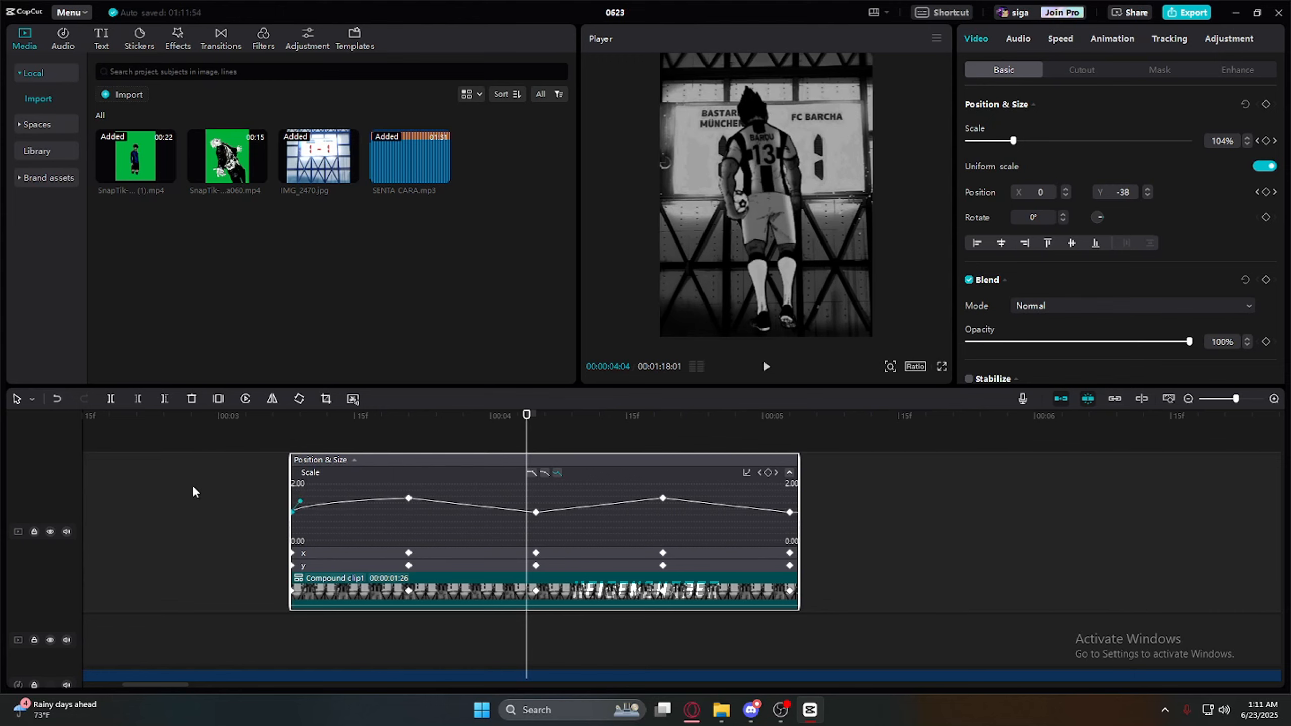
{"action": "key", "text": "space"}
{"action": "key", "text": "space"}
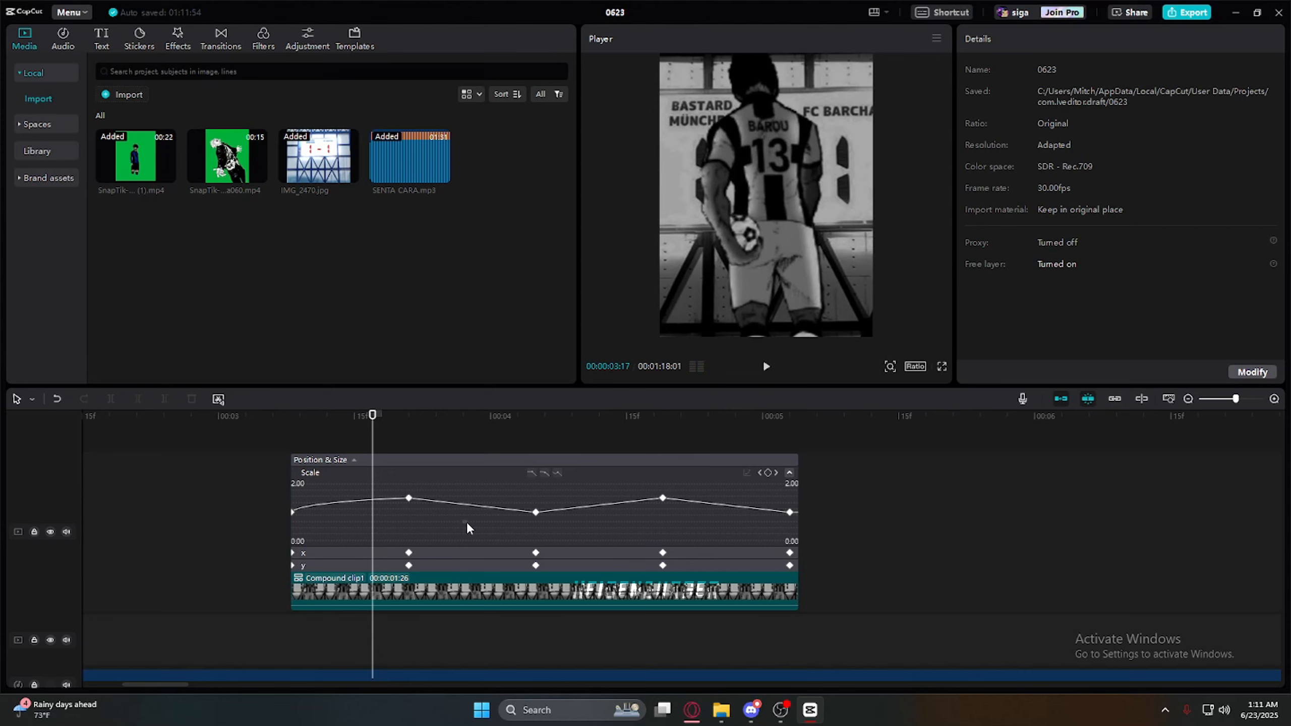
Step: Curve the Scale graph after the 3:21 keyframe so it falls quickly and flattens into the 4:05 keyframe
{"action": "left_click", "coordinate": [408, 498]}
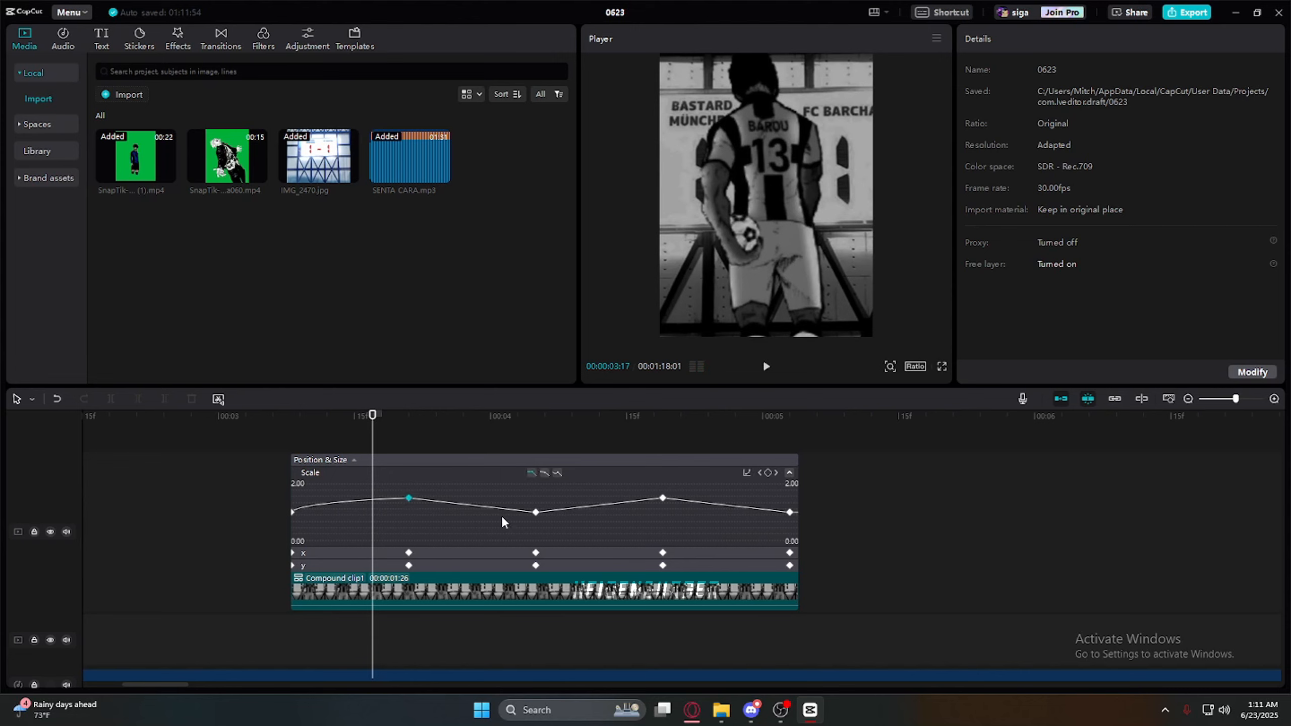
{"action": "left_click", "coordinate": [558, 473]}
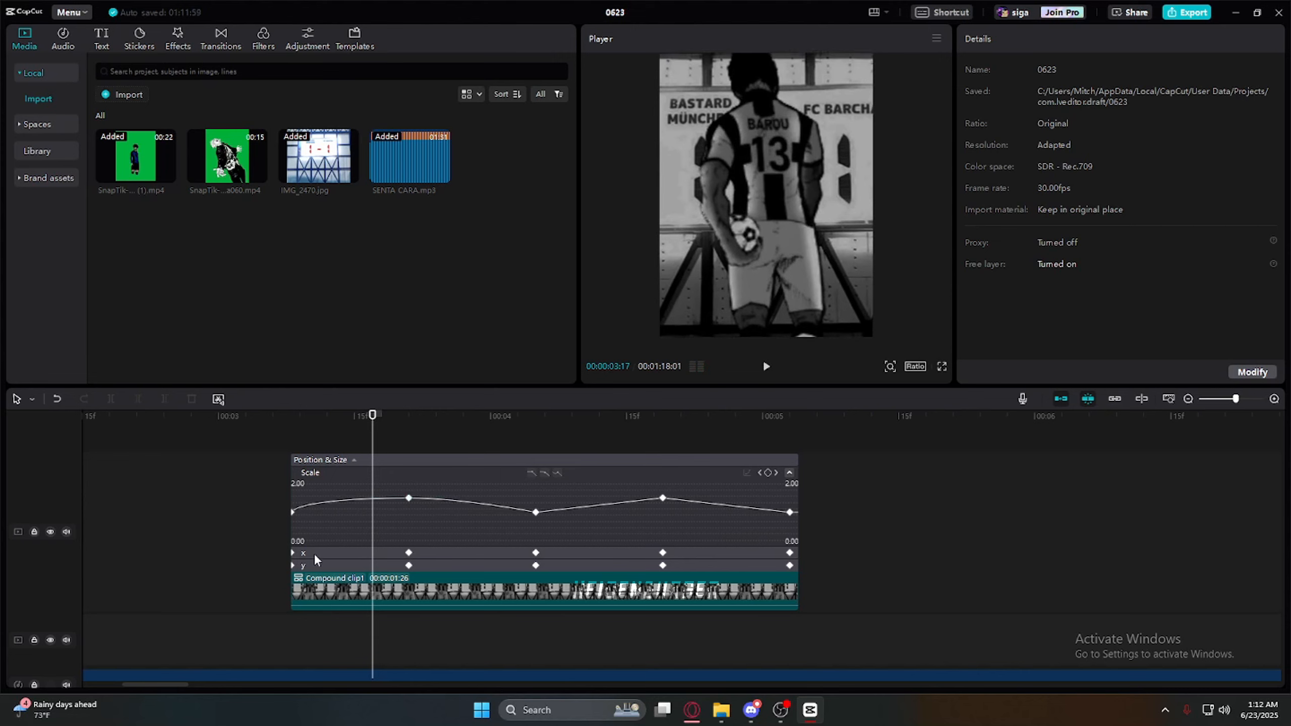
{"action": "left_click", "coordinate": [408, 498]}
{"action": "left_click_drag", "start_coordinate": [464, 498], "coordinate": [416, 511]}
{"action": "key", "text": "space"}
{"action": "key", "text": "space"}
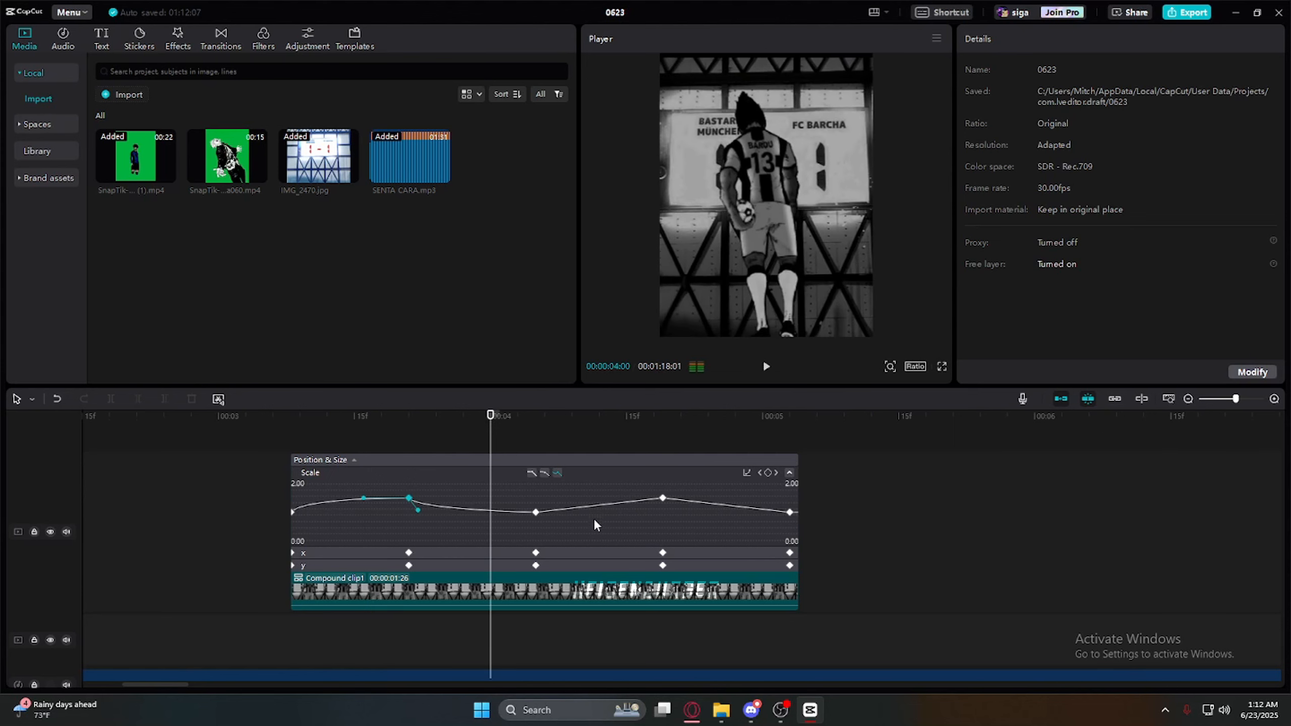
Step: Curve the Scale graph after the 4:05 keyframe so it rises steeply and levels off into the 4:19 keyframe
{"action": "left_click", "coordinate": [535, 512]}
{"action": "left_click", "coordinate": [559, 479]}
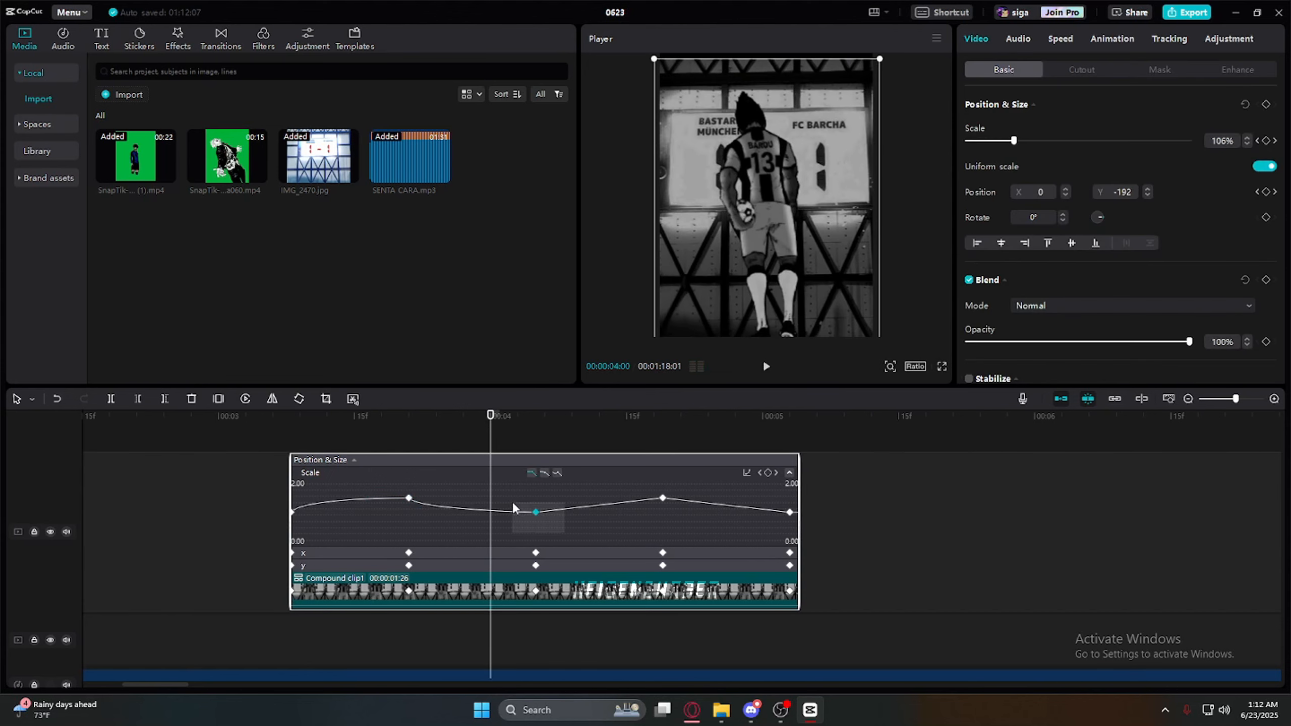
{"action": "left_click", "coordinate": [557, 474]}
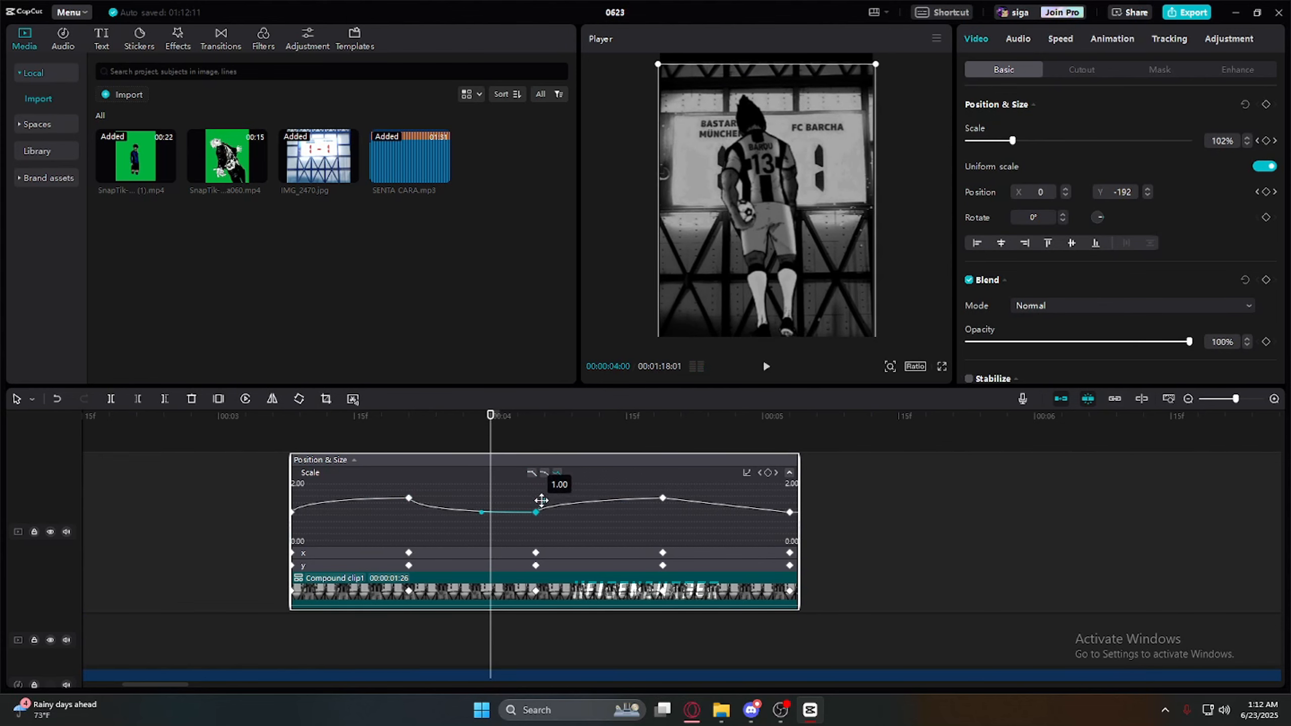
{"action": "left_click_drag", "start_coordinate": [542, 498], "coordinate": [545, 498]}
{"action": "key", "text": "space"}
Step: Curve the Scale graph after the 4:19 keyframe into a fast fall that flattens at the last keyframe, and preview the zoom pulses
{"action": "left_click", "coordinate": [663, 498]}
{"action": "left_click", "coordinate": [558, 474]}
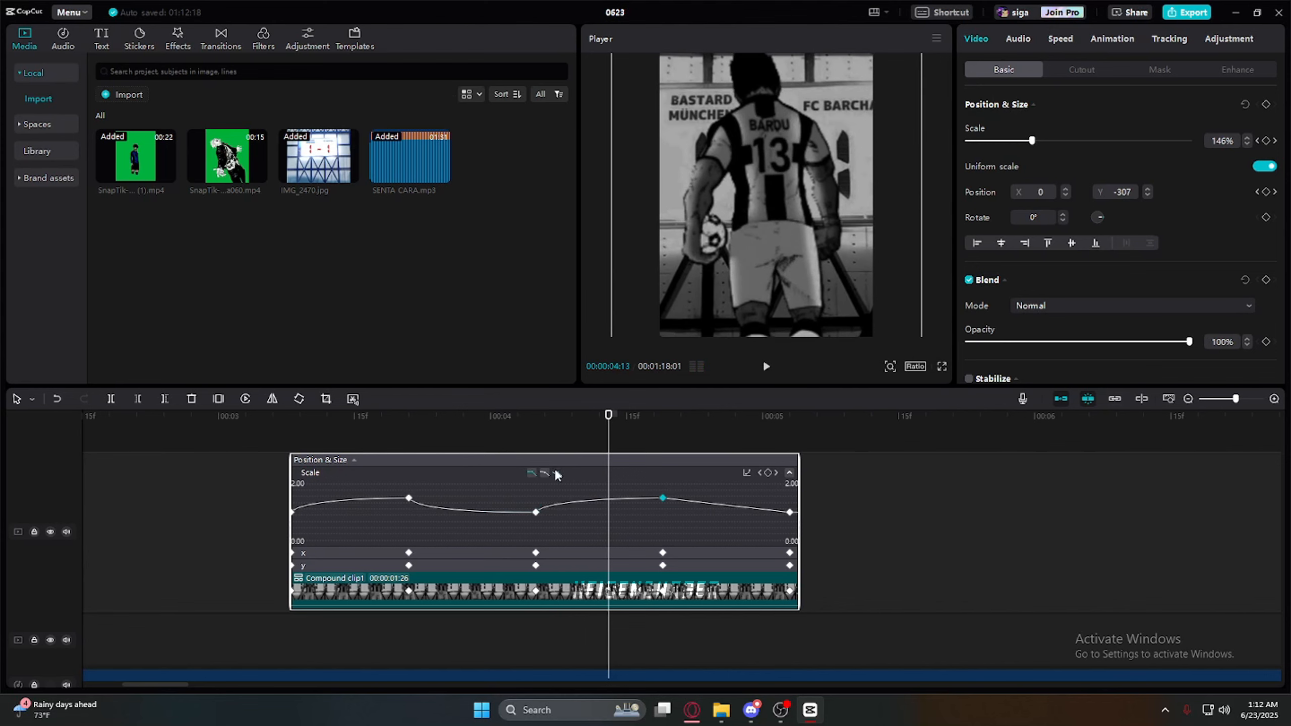
{"action": "key", "text": "space"}
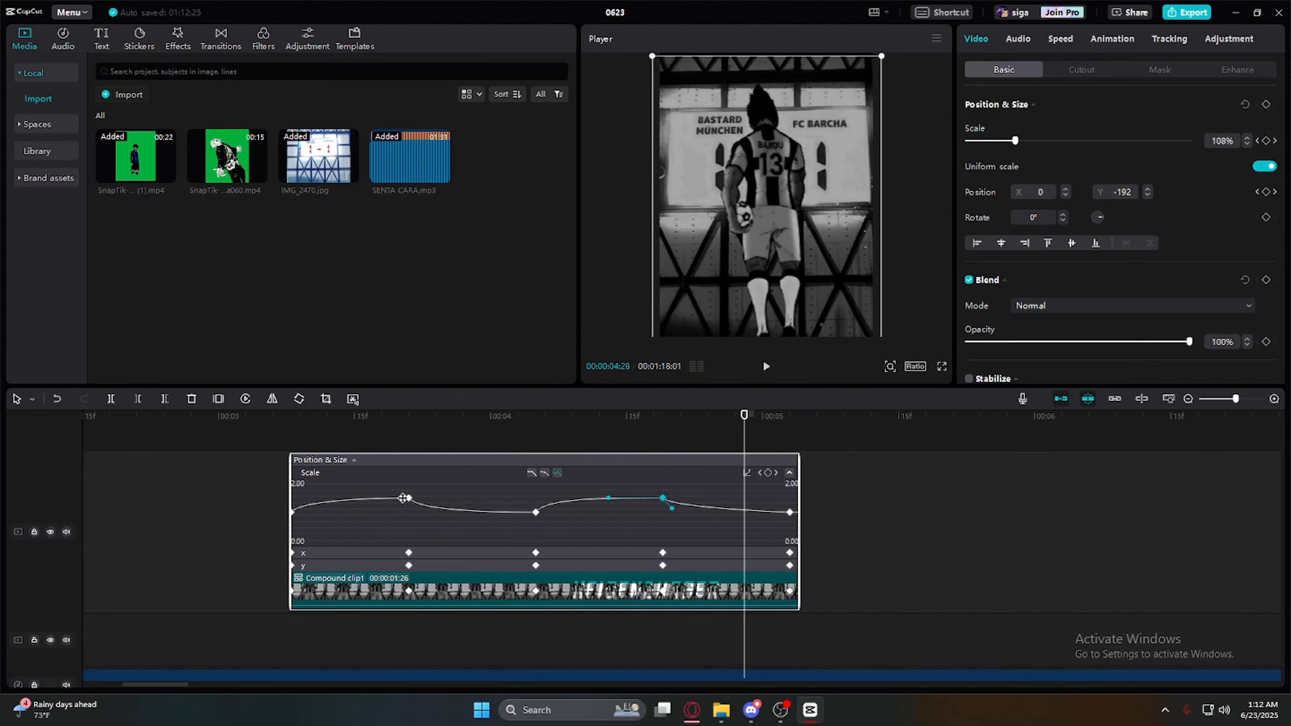
{"action": "left_click", "coordinate": [265, 444]}
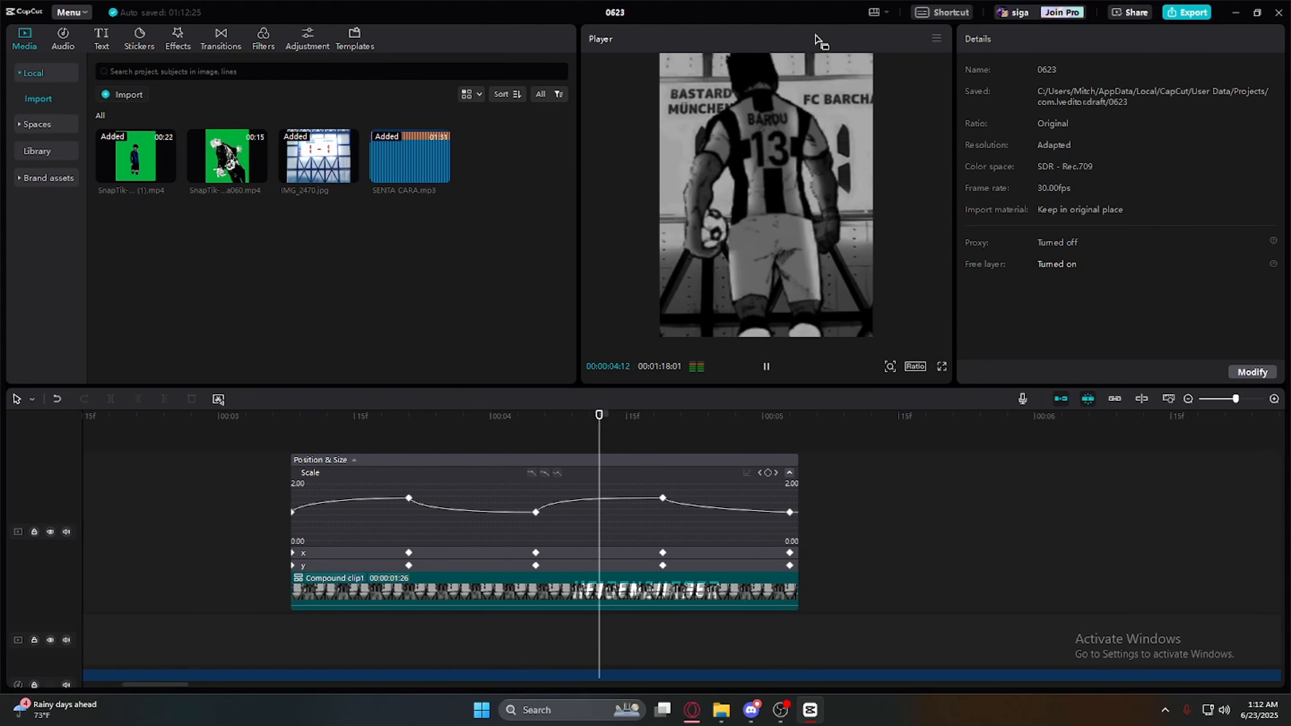
{"action": "key", "text": "space"}
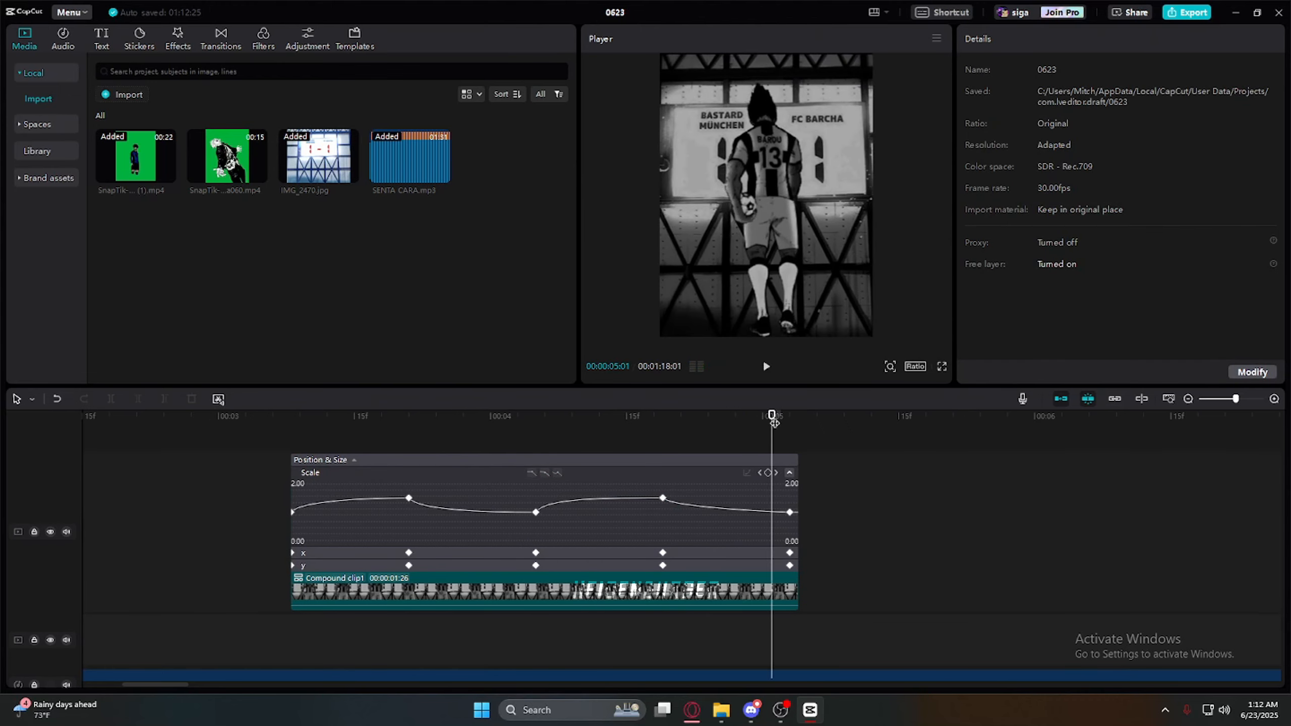
{"action": "left_click_drag", "start_coordinate": [772, 421], "coordinate": [500, 421]}
{"action": "left_click_drag", "start_coordinate": [288, 411], "coordinate": [762, 416]}
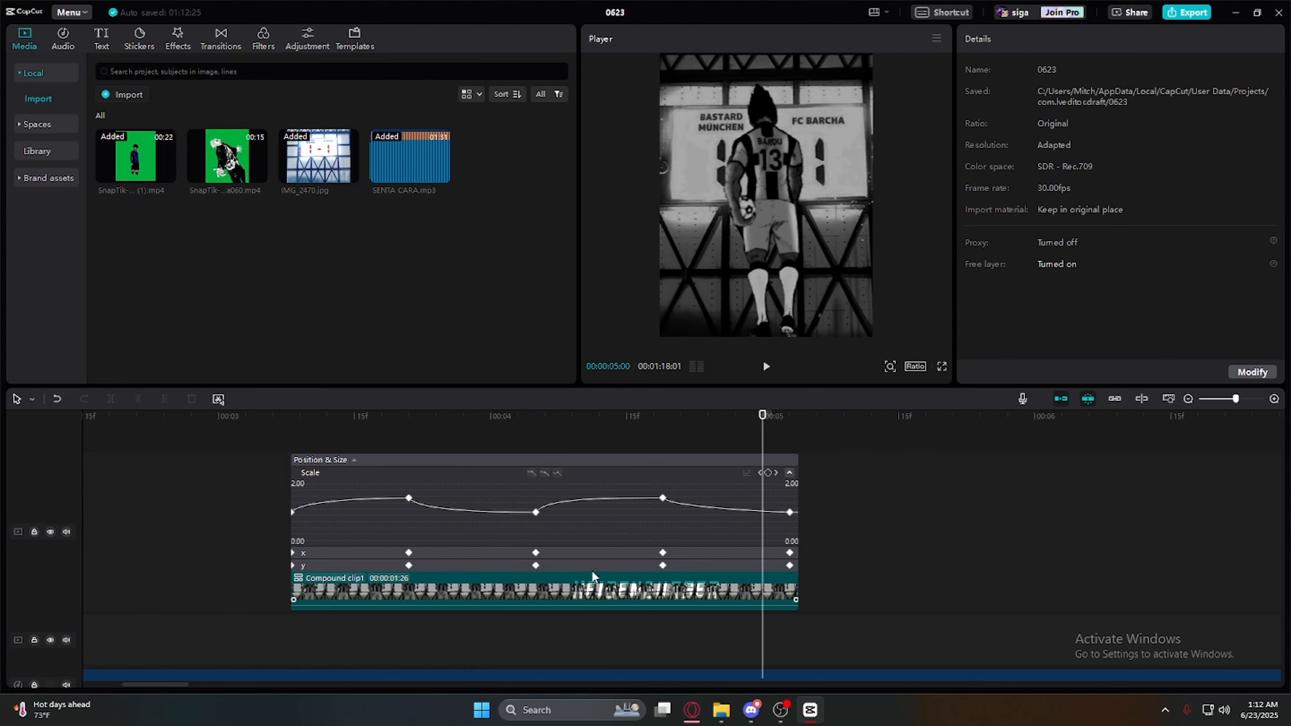
Step: Show the Y position graph and curve its first segment so it drops fast and flattens into the 3:21 keyframe
{"action": "left_click", "coordinate": [571, 568]}
{"action": "left_click", "coordinate": [789, 498]}
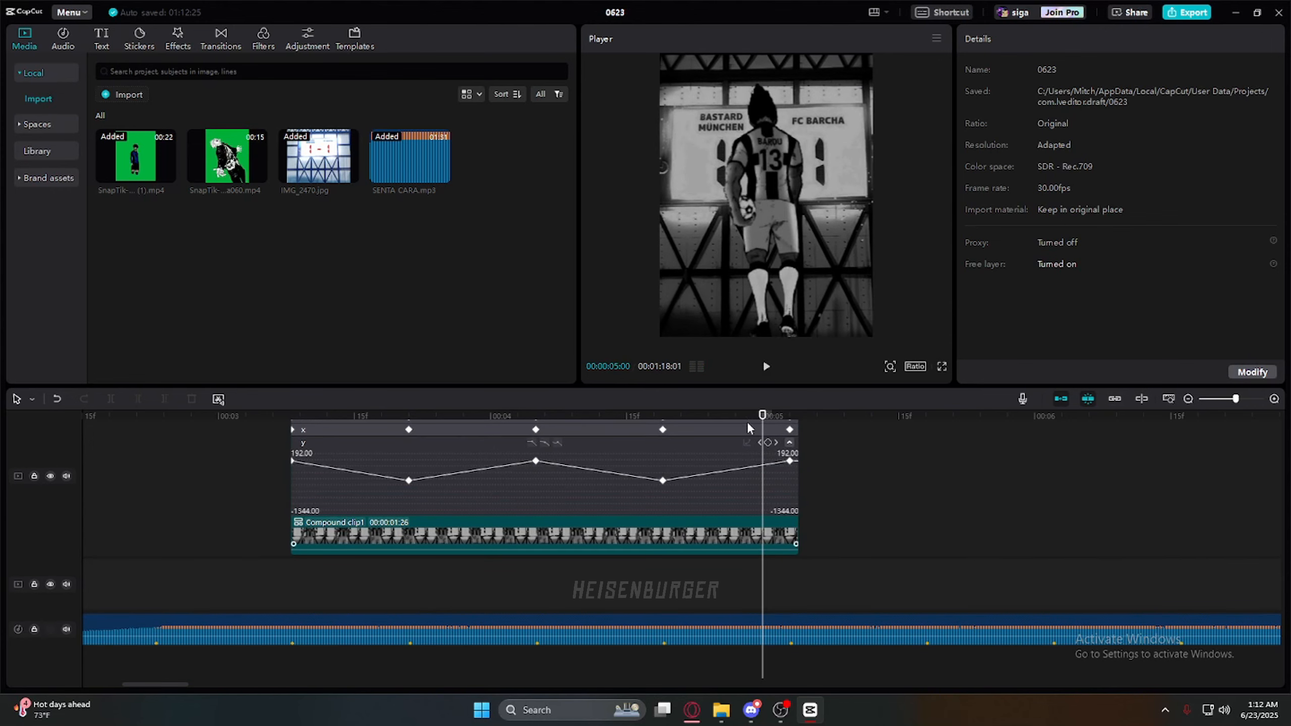
{"action": "left_click_drag", "start_coordinate": [762, 415], "coordinate": [545, 416]}
{"action": "left_click", "coordinate": [328, 452]}
{"action": "left_click", "coordinate": [294, 461]}
{"action": "left_click", "coordinate": [328, 452]}
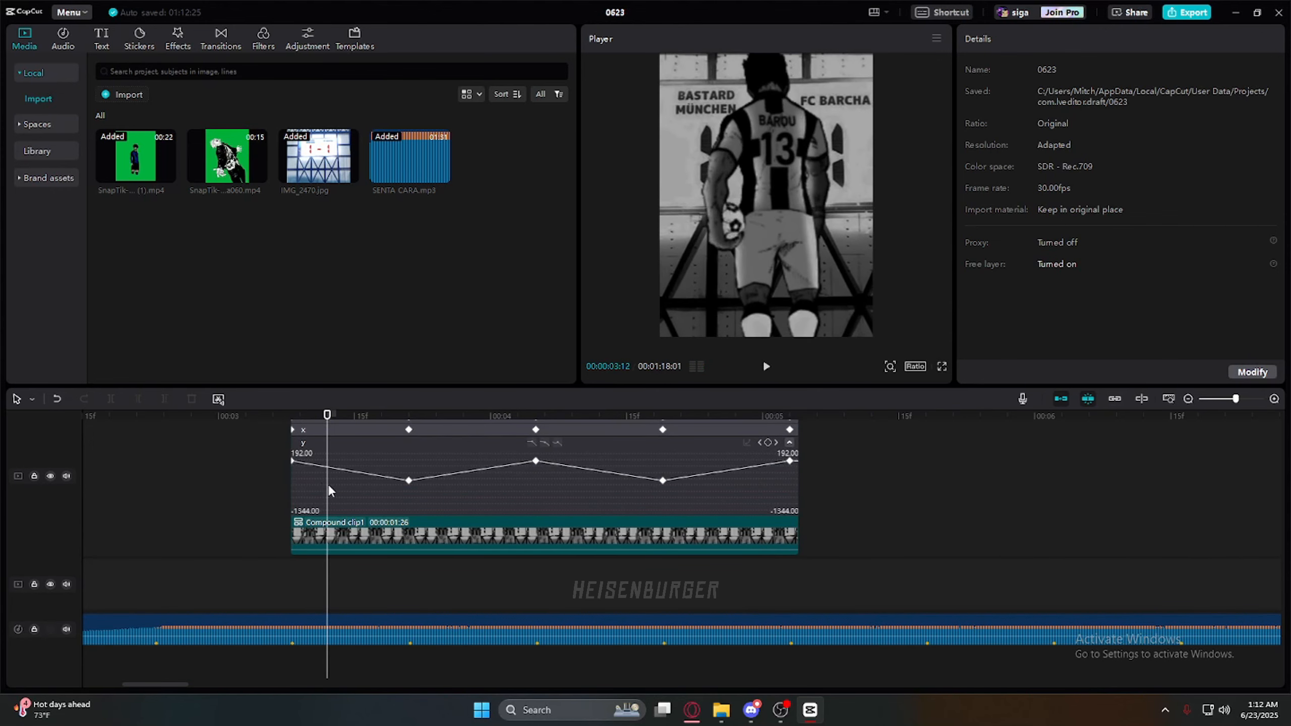
{"action": "left_click", "coordinate": [558, 443]}
{"action": "left_click_drag", "start_coordinate": [337, 462], "coordinate": [297, 480]}
{"action": "left_click", "coordinate": [357, 494]}
Step: Curve the Y position graph after the 3:21 keyframe so it rises quickly and levels off into the 4:05 keyframe
{"action": "left_click", "coordinate": [408, 481]}
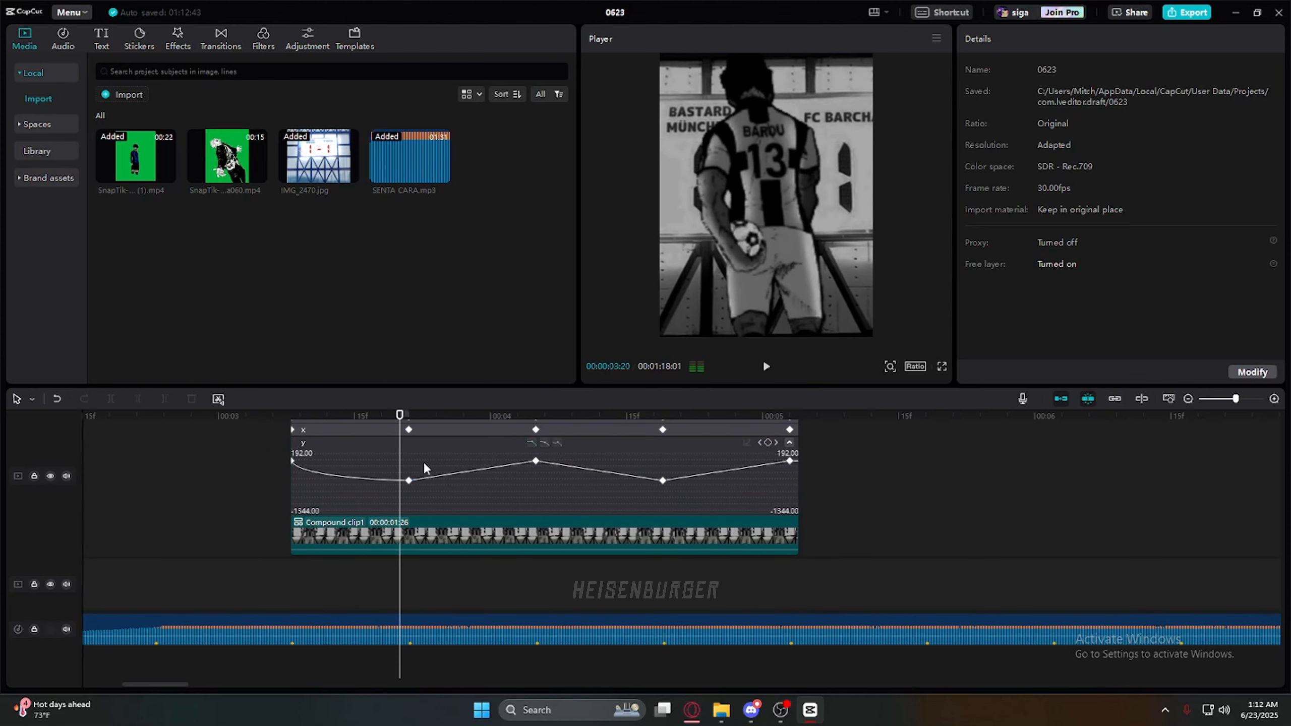
{"action": "left_click", "coordinate": [557, 443]}
{"action": "left_click_drag", "start_coordinate": [454, 479], "coordinate": [418, 463]}
{"action": "left_click", "coordinate": [491, 480]}
Step: Curve the Y position graph after the 4:05 keyframe so it drops steeply and flattens into the 4:19 keyframe
{"action": "left_click", "coordinate": [536, 461]}
{"action": "left_click", "coordinate": [558, 443]}
{"action": "left_click_drag", "start_coordinate": [581, 463], "coordinate": [545, 477]}
Step: Curve the Y position graph after the 4:19 keyframe so it rises quickly and levels off at the final keyframe
{"action": "left_click", "coordinate": [662, 480]}
{"action": "left_click", "coordinate": [558, 442]}
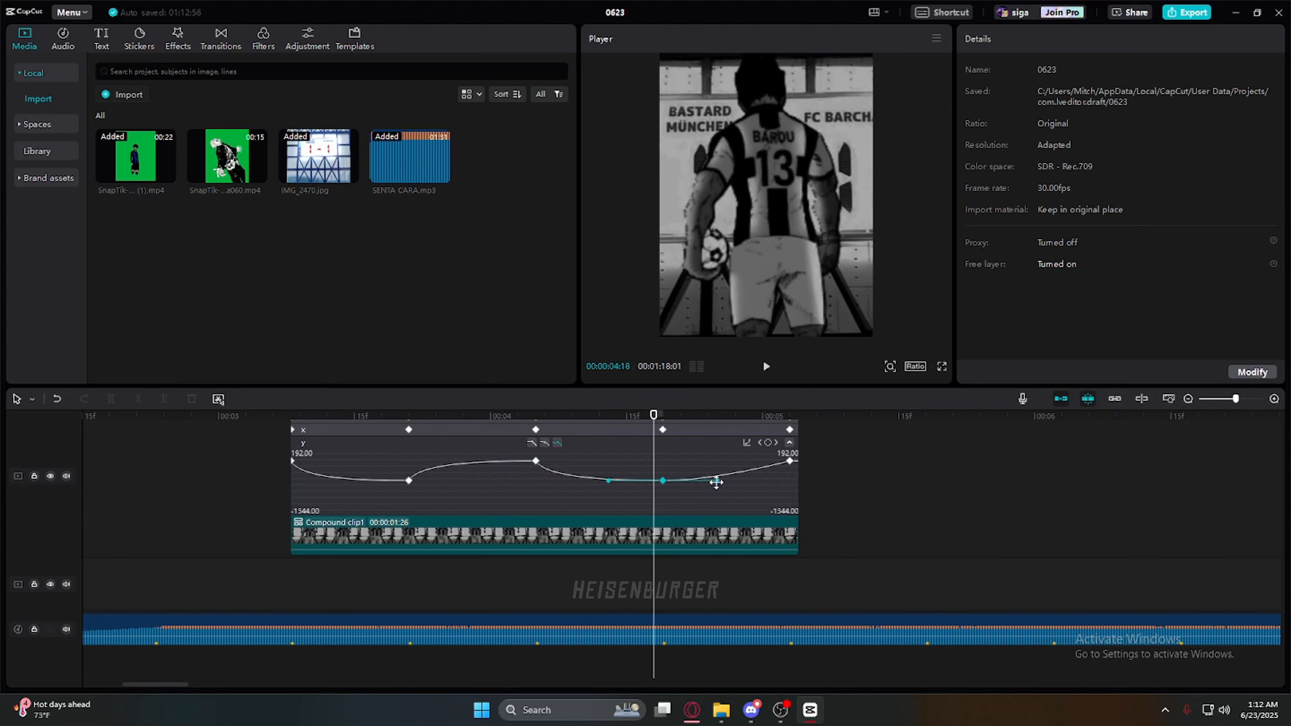
{"action": "left_click_drag", "start_coordinate": [710, 480], "coordinate": [671, 463]}
{"action": "left_click", "coordinate": [763, 473]}
Step: Play back and scrub through the compound clip to check the eased scale and Y position motion
{"action": "left_click", "coordinate": [260, 446]}
{"action": "key", "text": "space"}
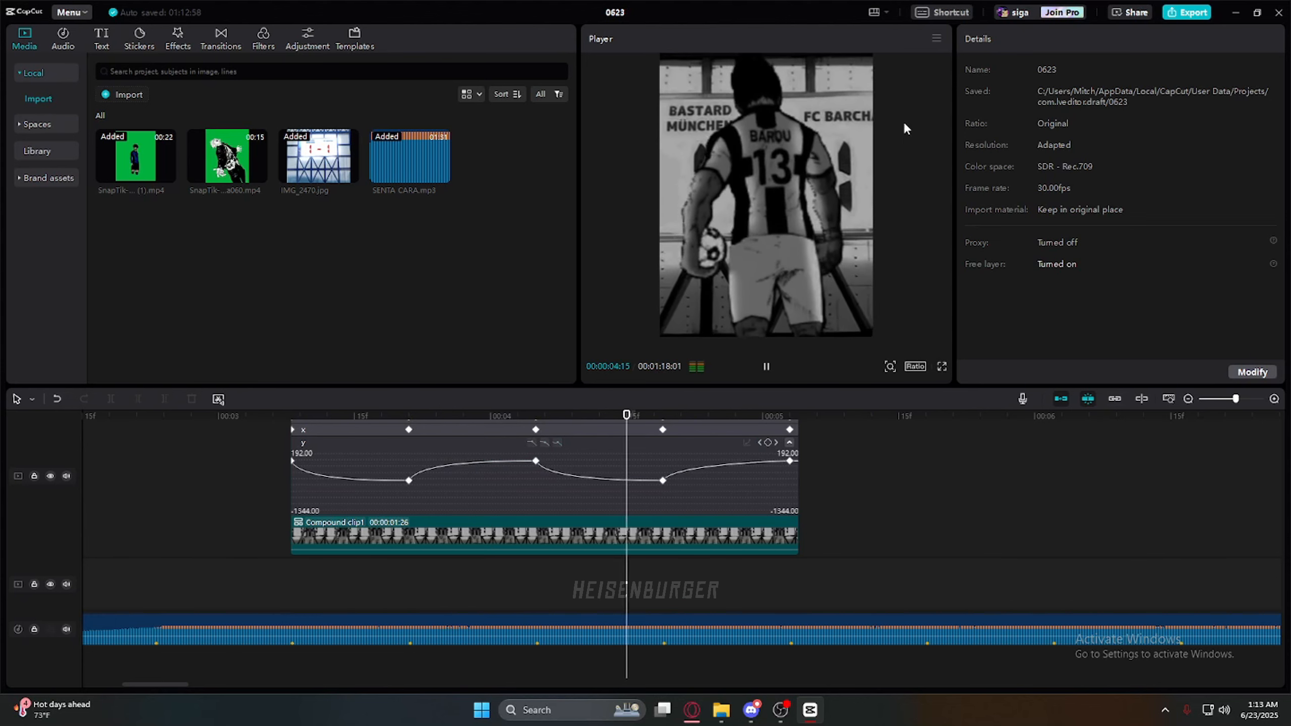
{"action": "left_click", "coordinate": [248, 483]}
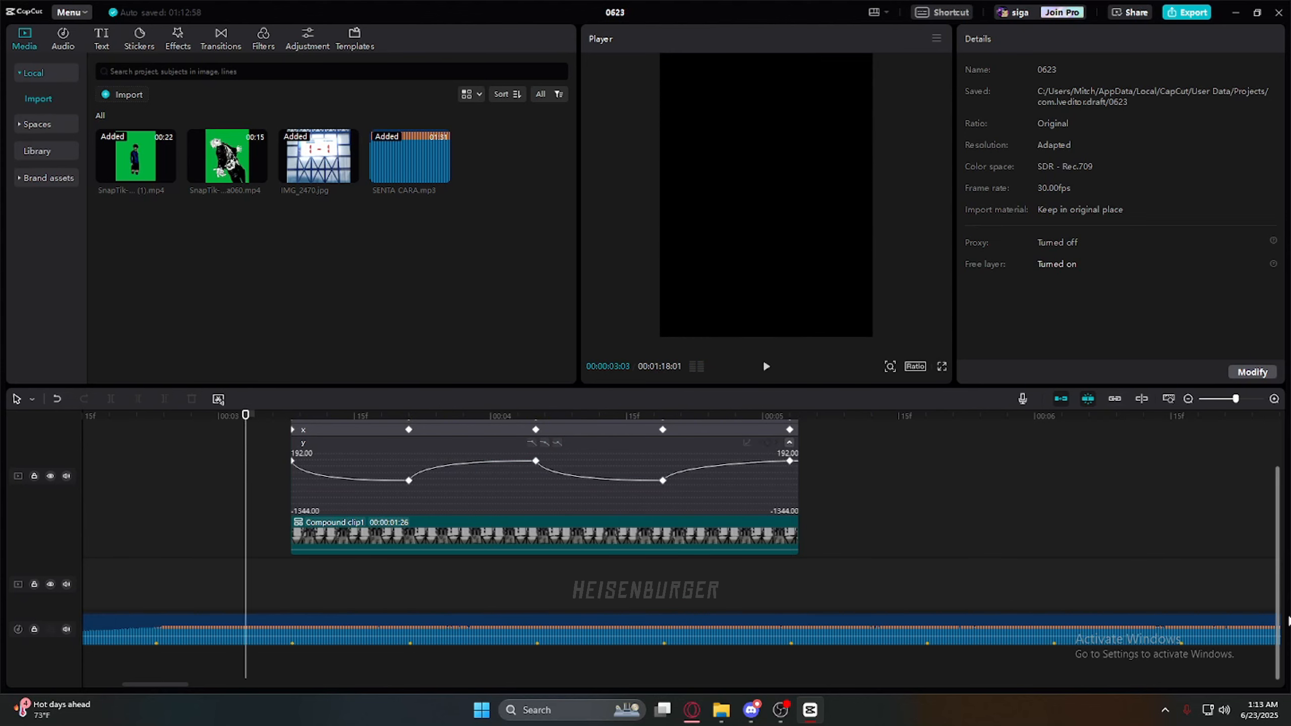
{"action": "key", "text": "space"}
{"action": "left_click", "coordinate": [763, 416]}
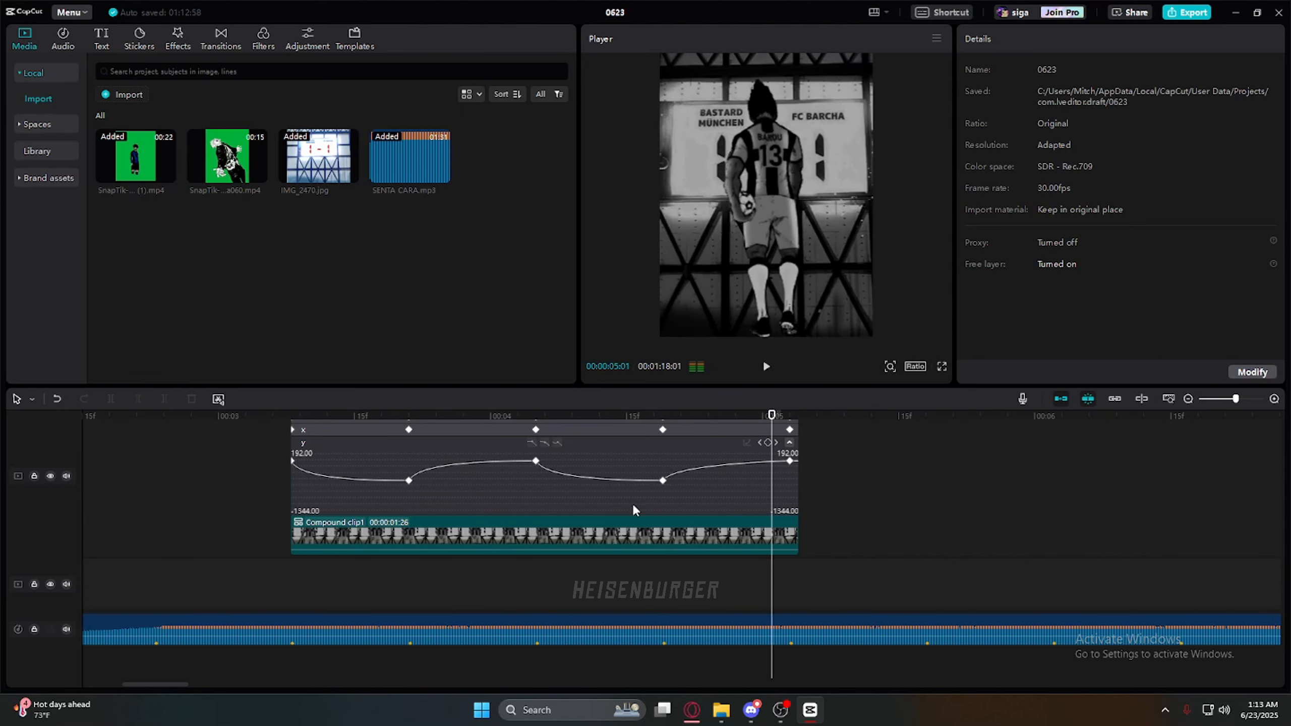
{"action": "left_click_drag", "start_coordinate": [764, 423], "coordinate": [600, 420]}
{"action": "left_click_drag", "start_coordinate": [619, 463], "coordinate": [673, 469]}
{"action": "left_click", "coordinate": [662, 480]}
{"action": "left_click", "coordinate": [854, 443]}
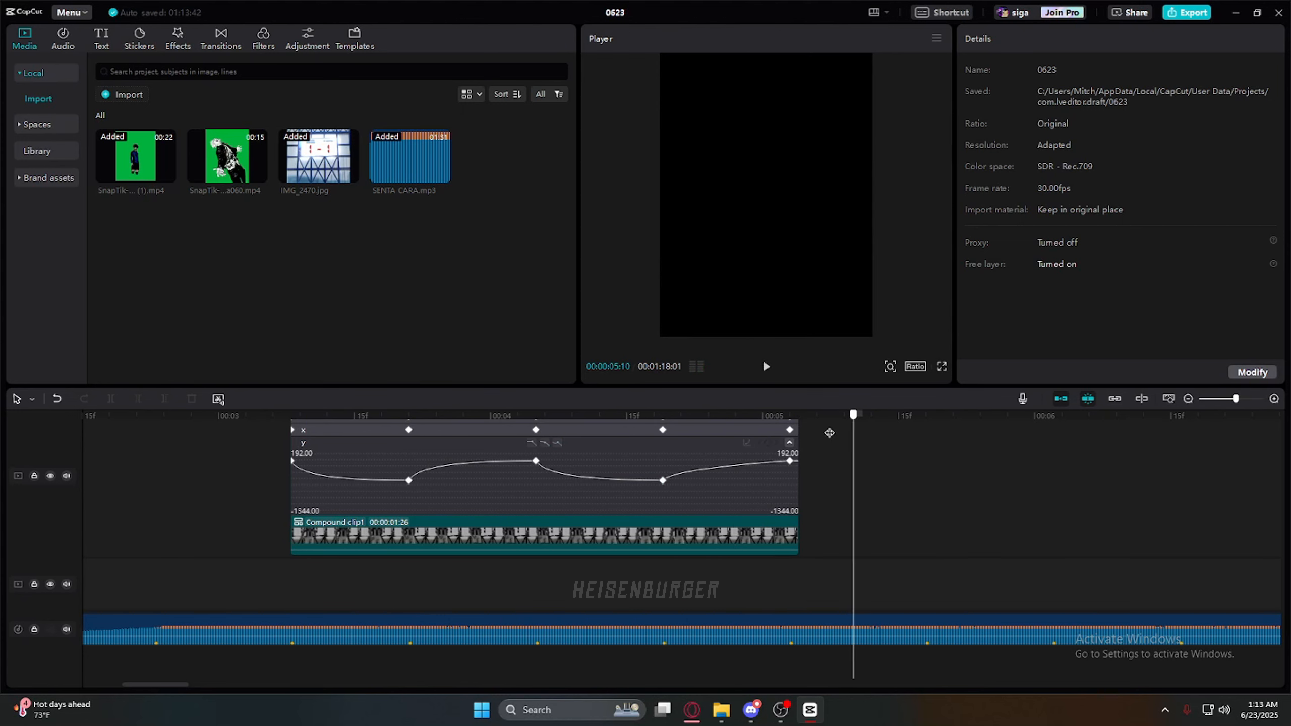
Step: Trim the compound clip's end to the 5:03 beat marker and play the timeline from just before the clip
{"action": "left_click_drag", "start_coordinate": [801, 418], "coordinate": [789, 418]}
{"action": "left_click", "coordinate": [762, 529]}
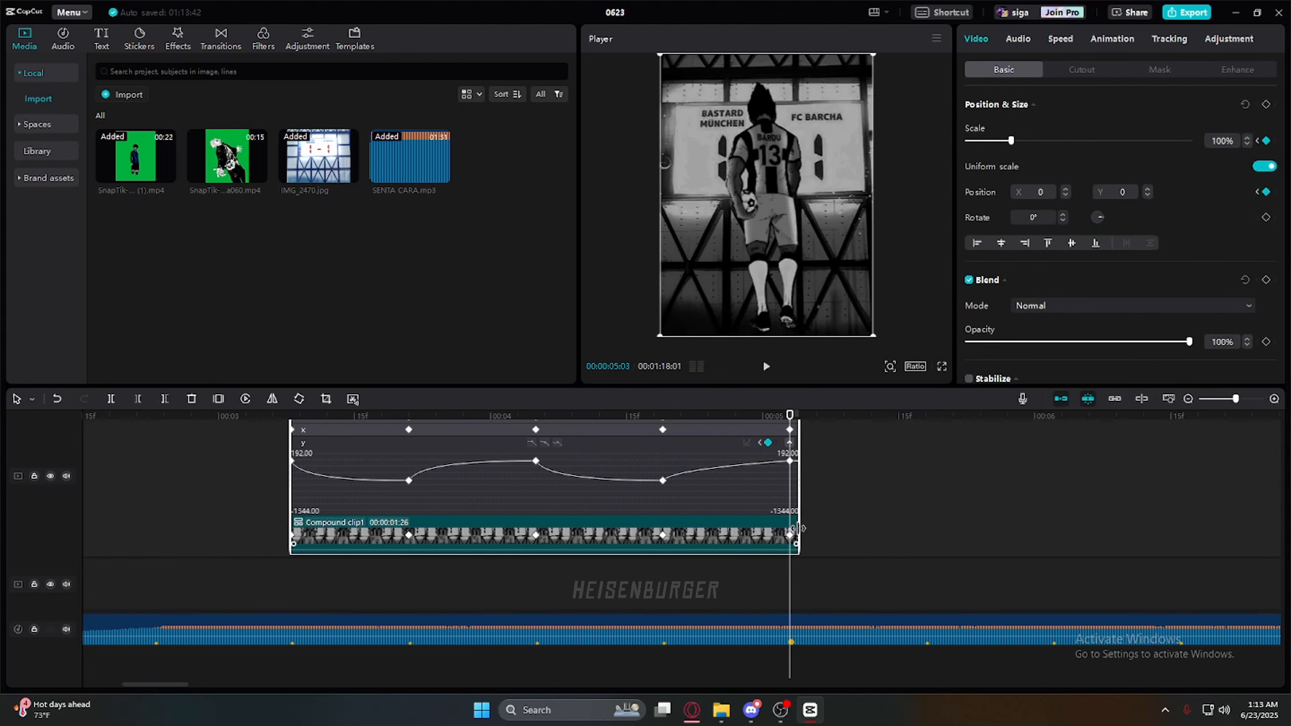
{"action": "left_click_drag", "start_coordinate": [798, 530], "coordinate": [790, 528]}
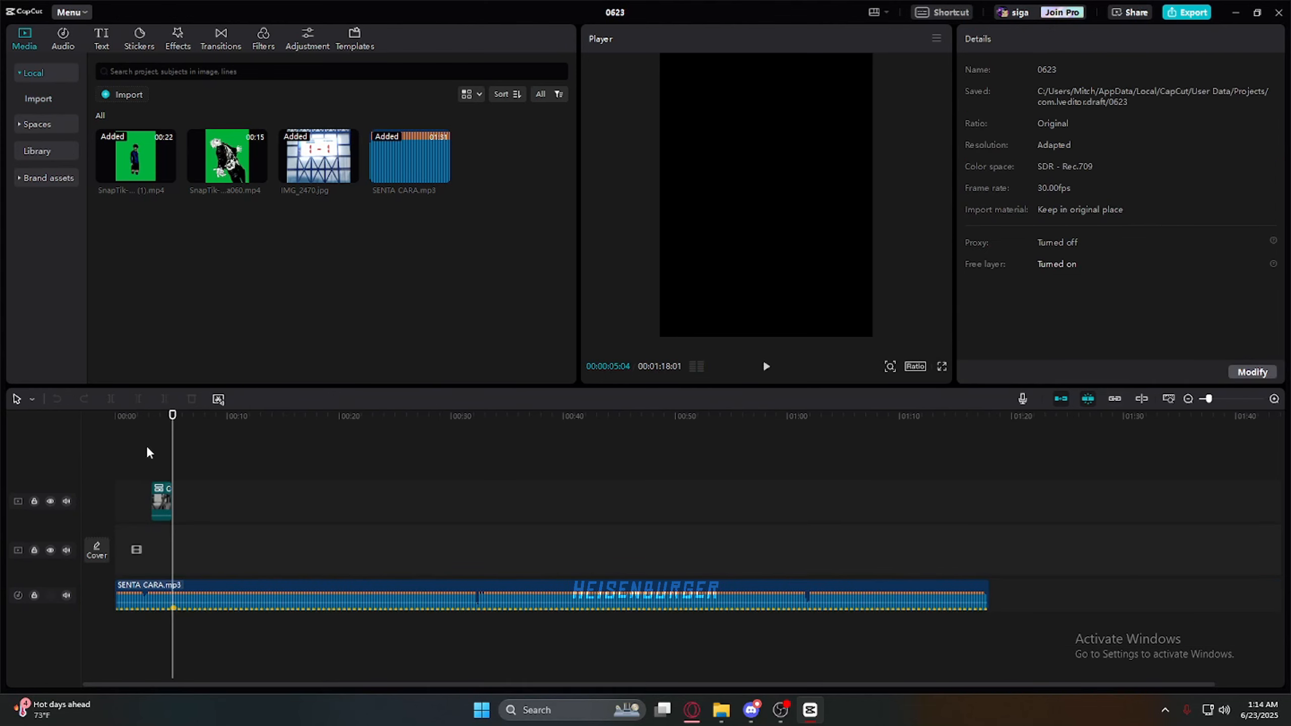
{"action": "left_click_drag", "start_coordinate": [172, 421], "coordinate": [147, 427]}
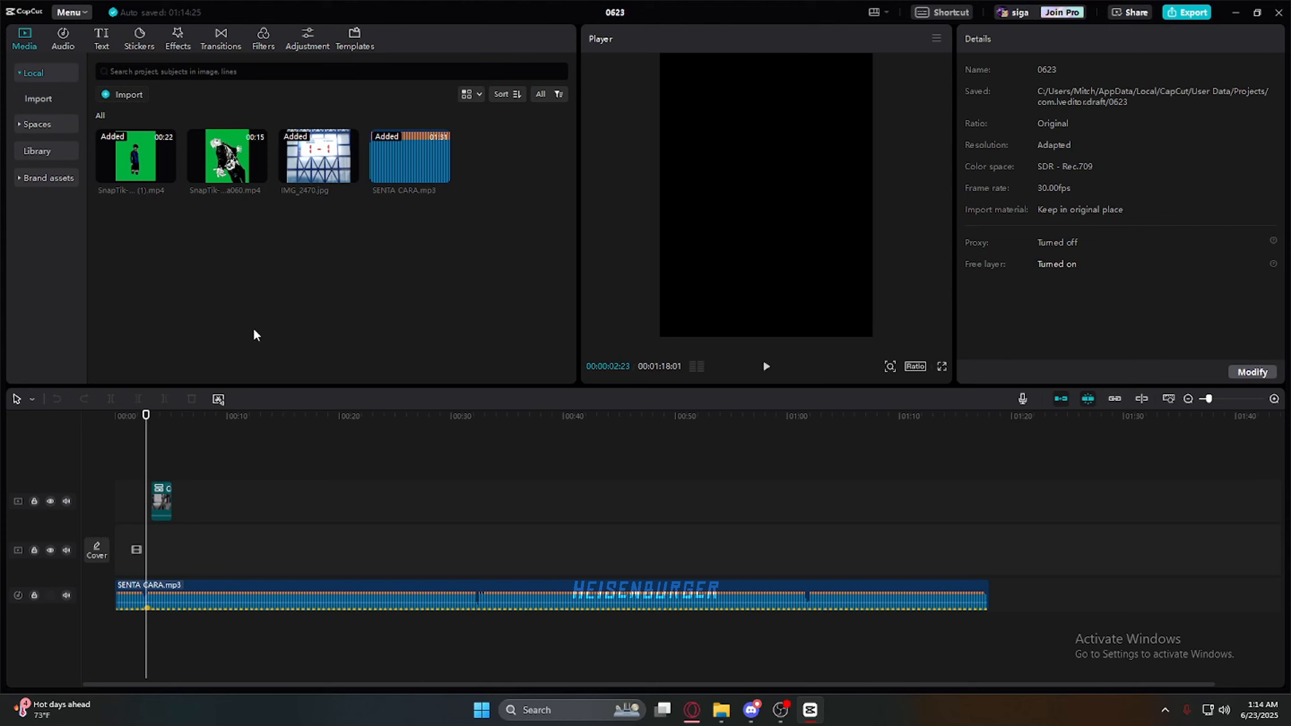
{"action": "key", "text": "space"}
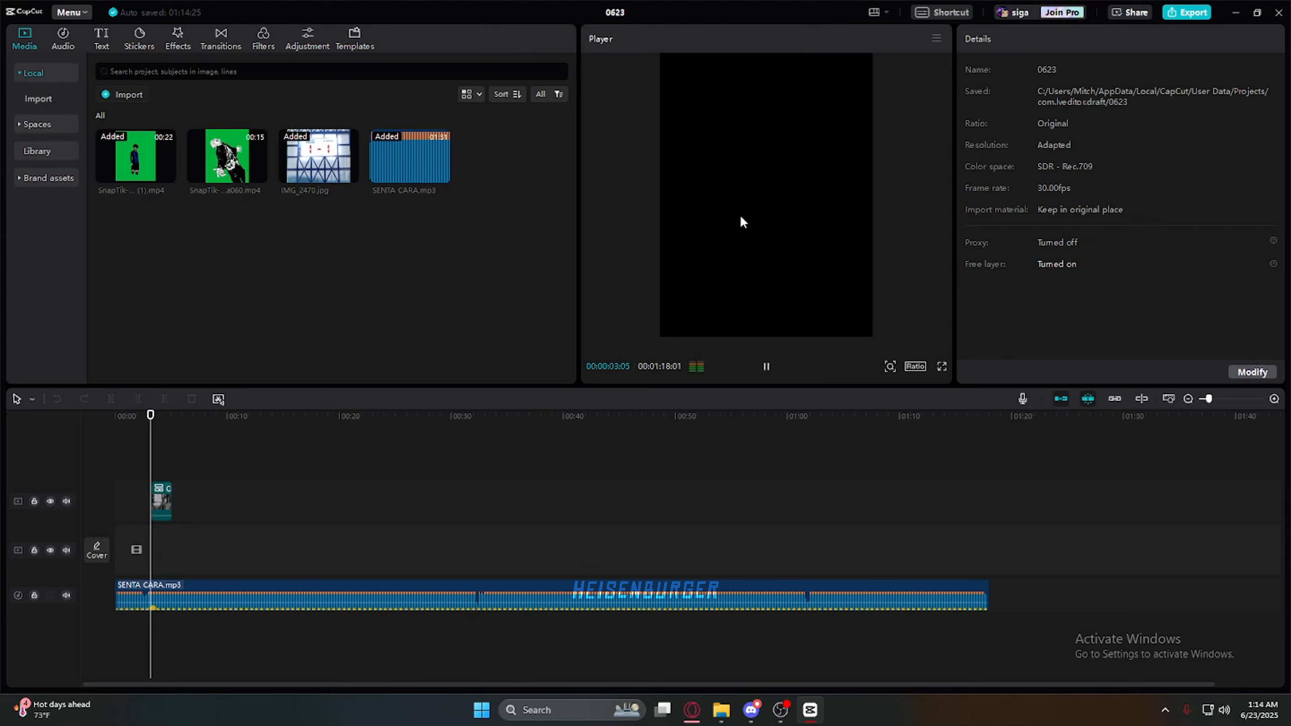